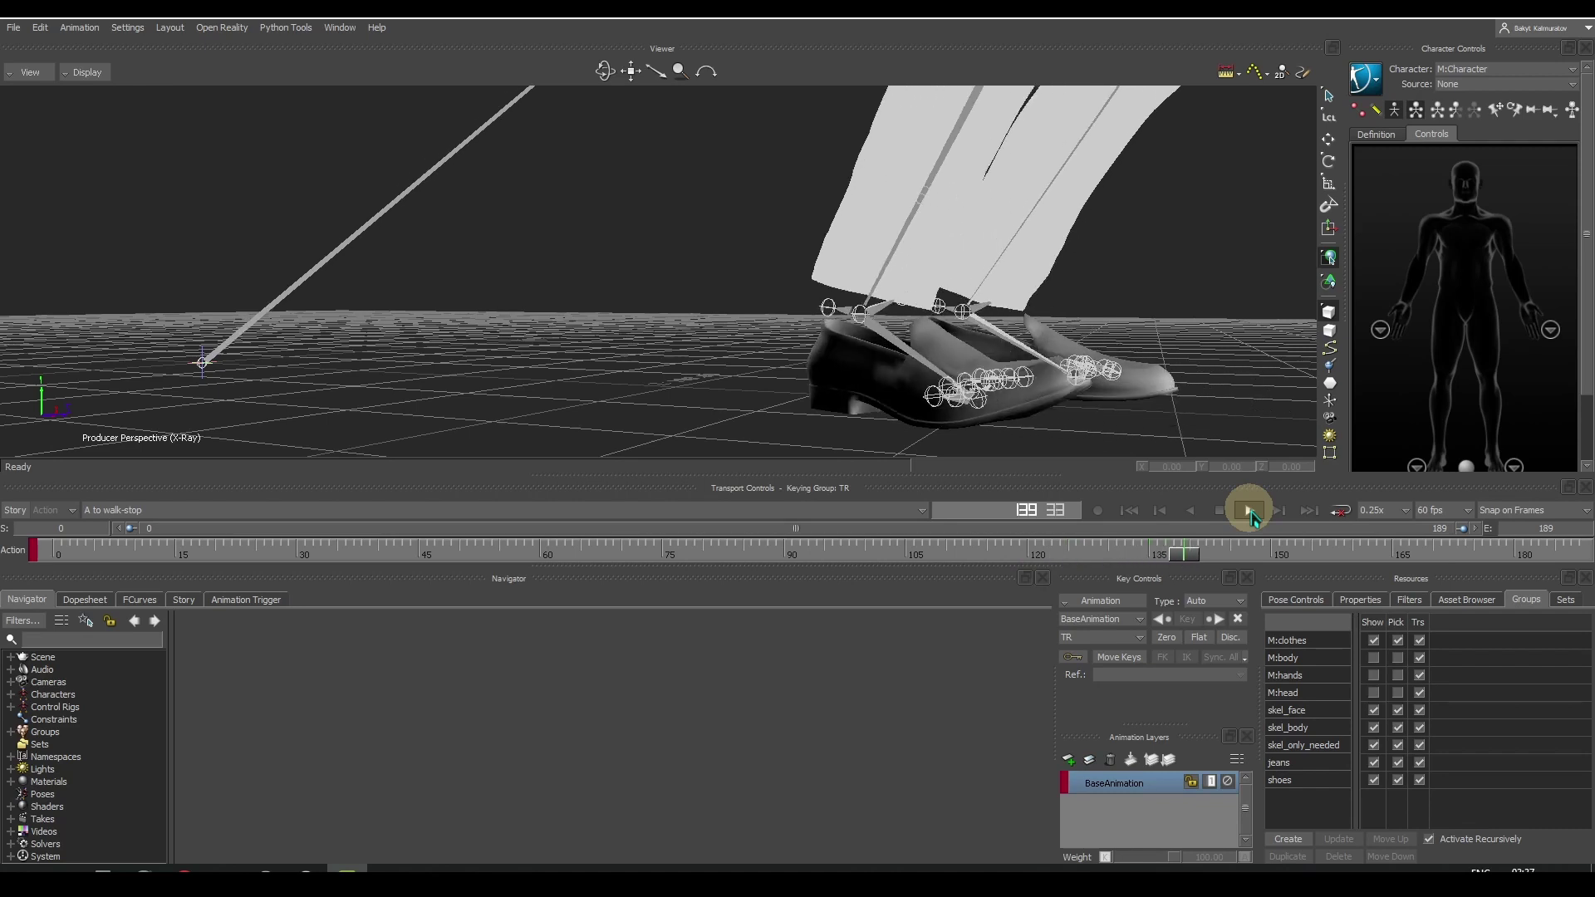
# - Delete all rotation keys from the right ball joint (M:ball_r) in the walk-stop take
pyautogui.click(1129, 510)
pyautogui.click(133, 328)
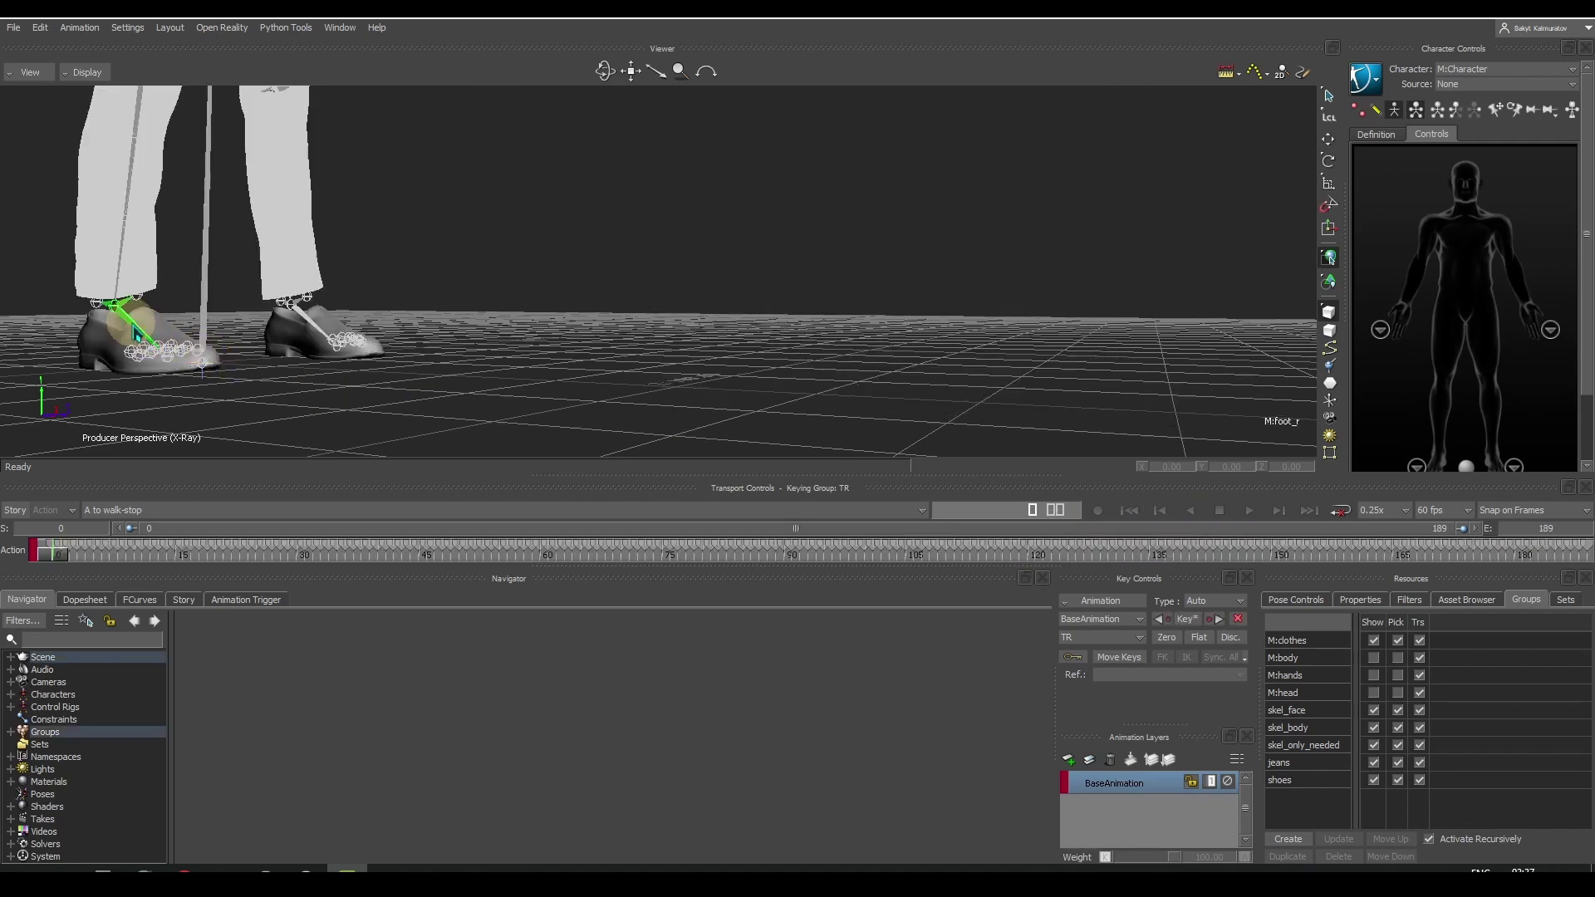
pyautogui.hotkey('alt', 'Down')
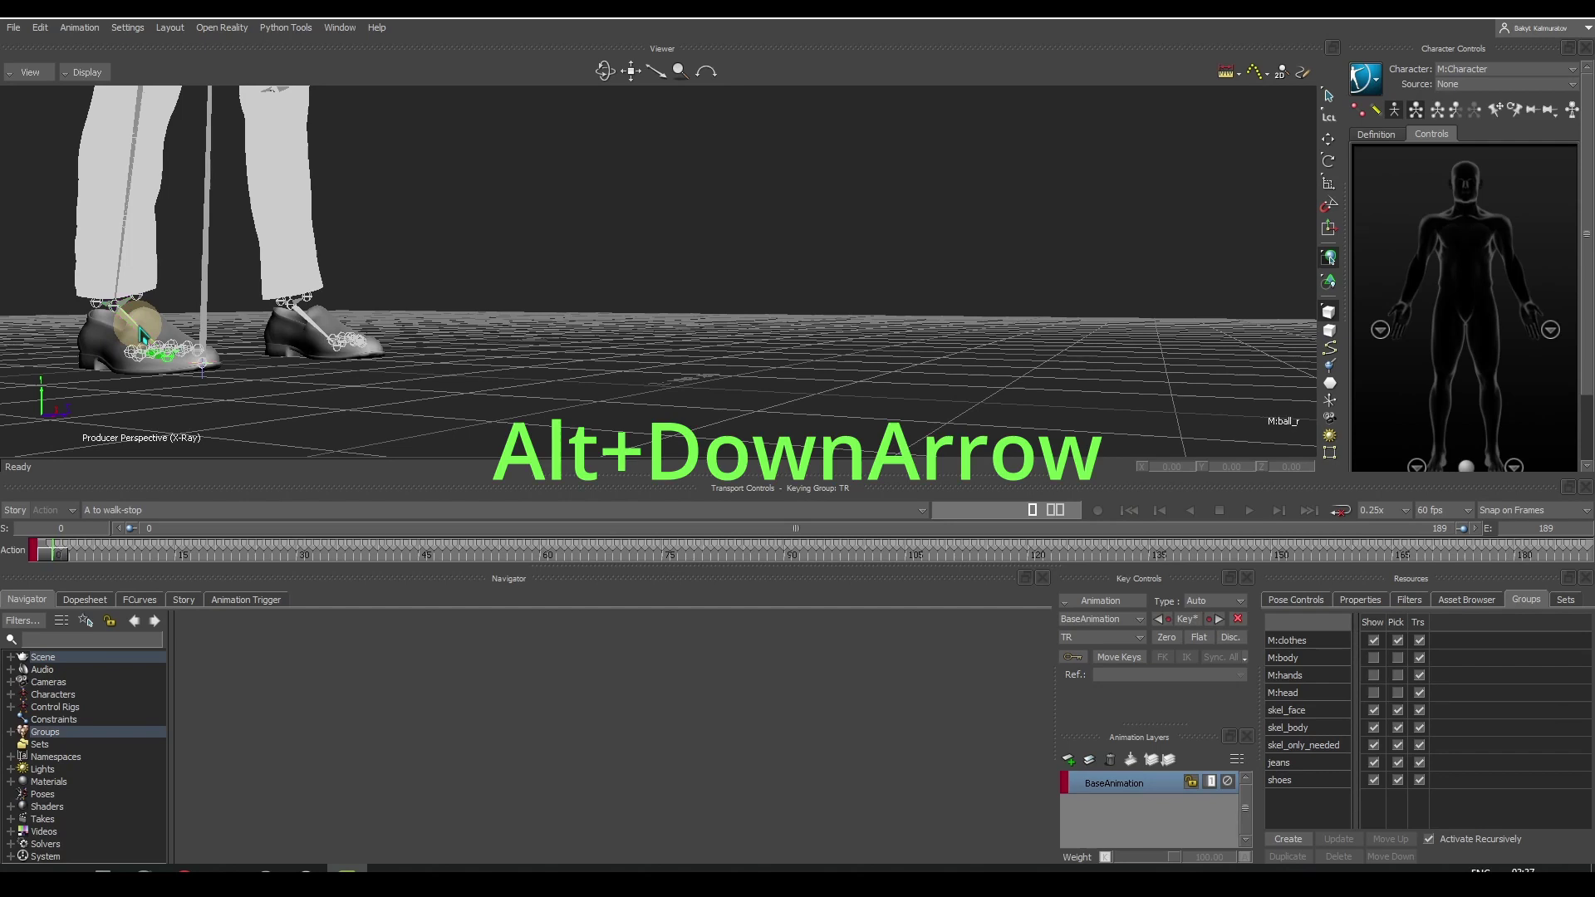
pyautogui.click(138, 600)
pyautogui.click(51, 730)
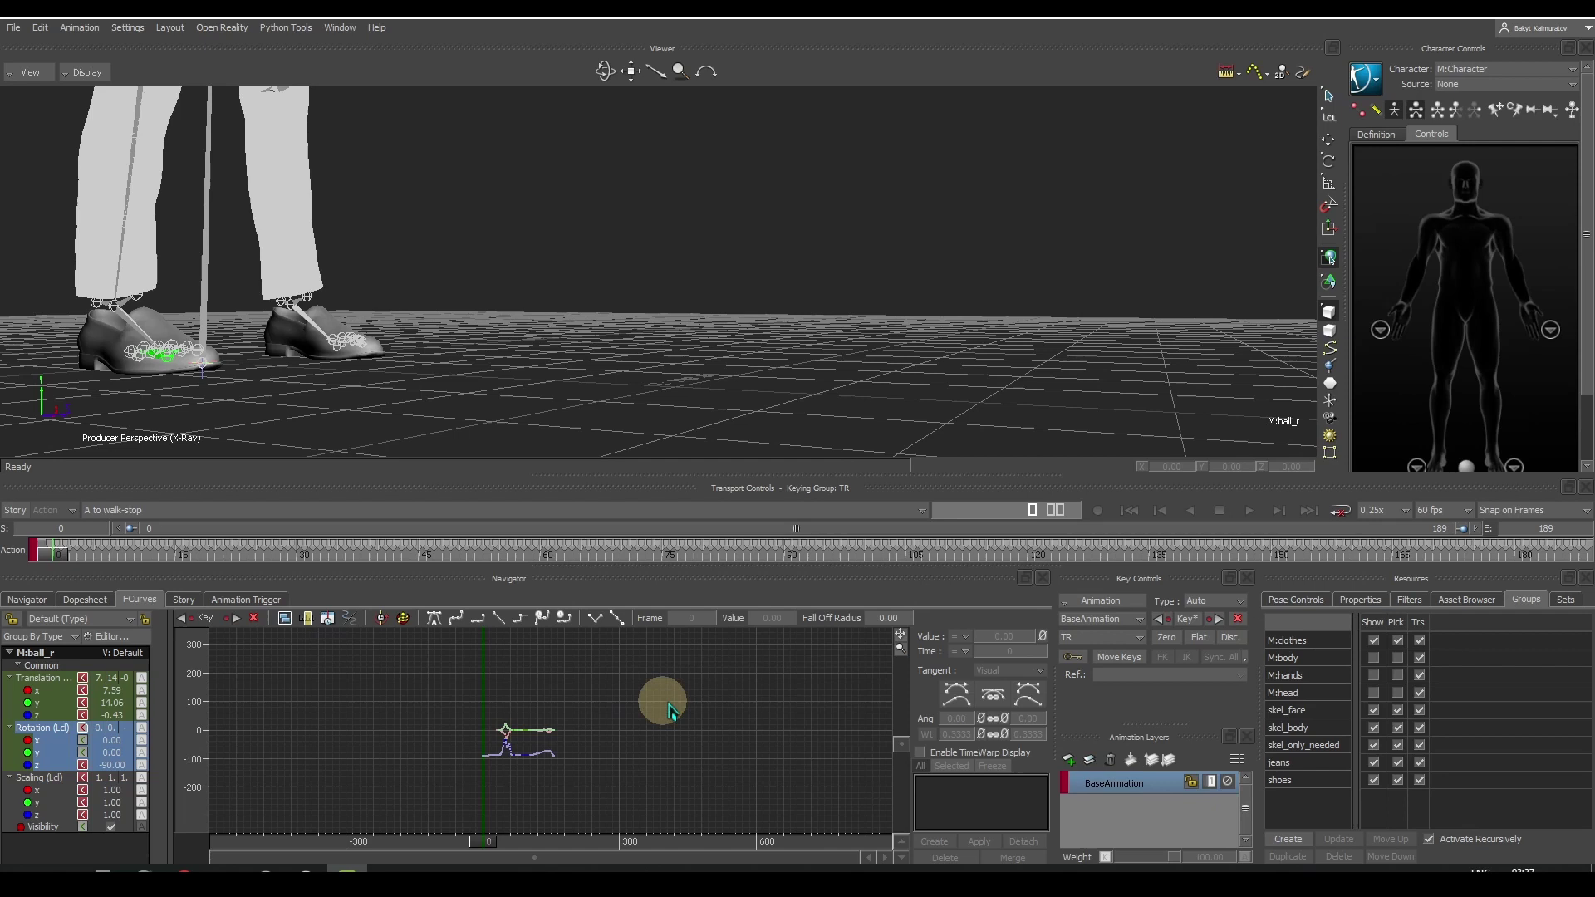
pyautogui.moveTo(468, 801); pyautogui.dragTo(464, 776)
pyautogui.press('Delete')
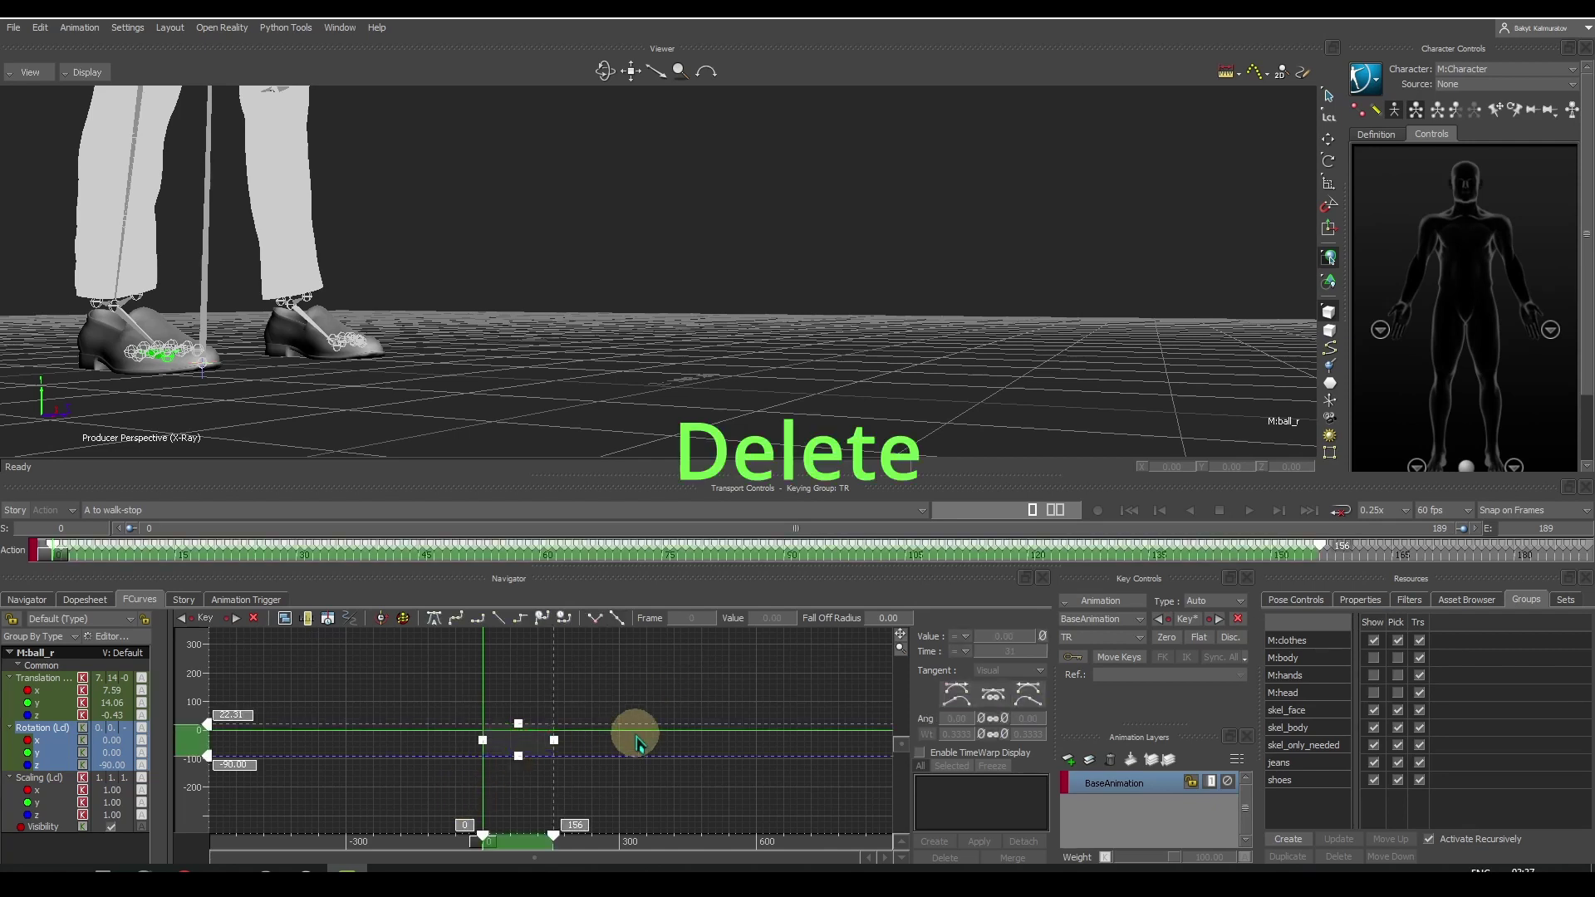
# - Delete all rotation keys from the left ball joint (M:ball_l)
pyautogui.click(307, 326)
pyautogui.hotkey('alt', 'Down')
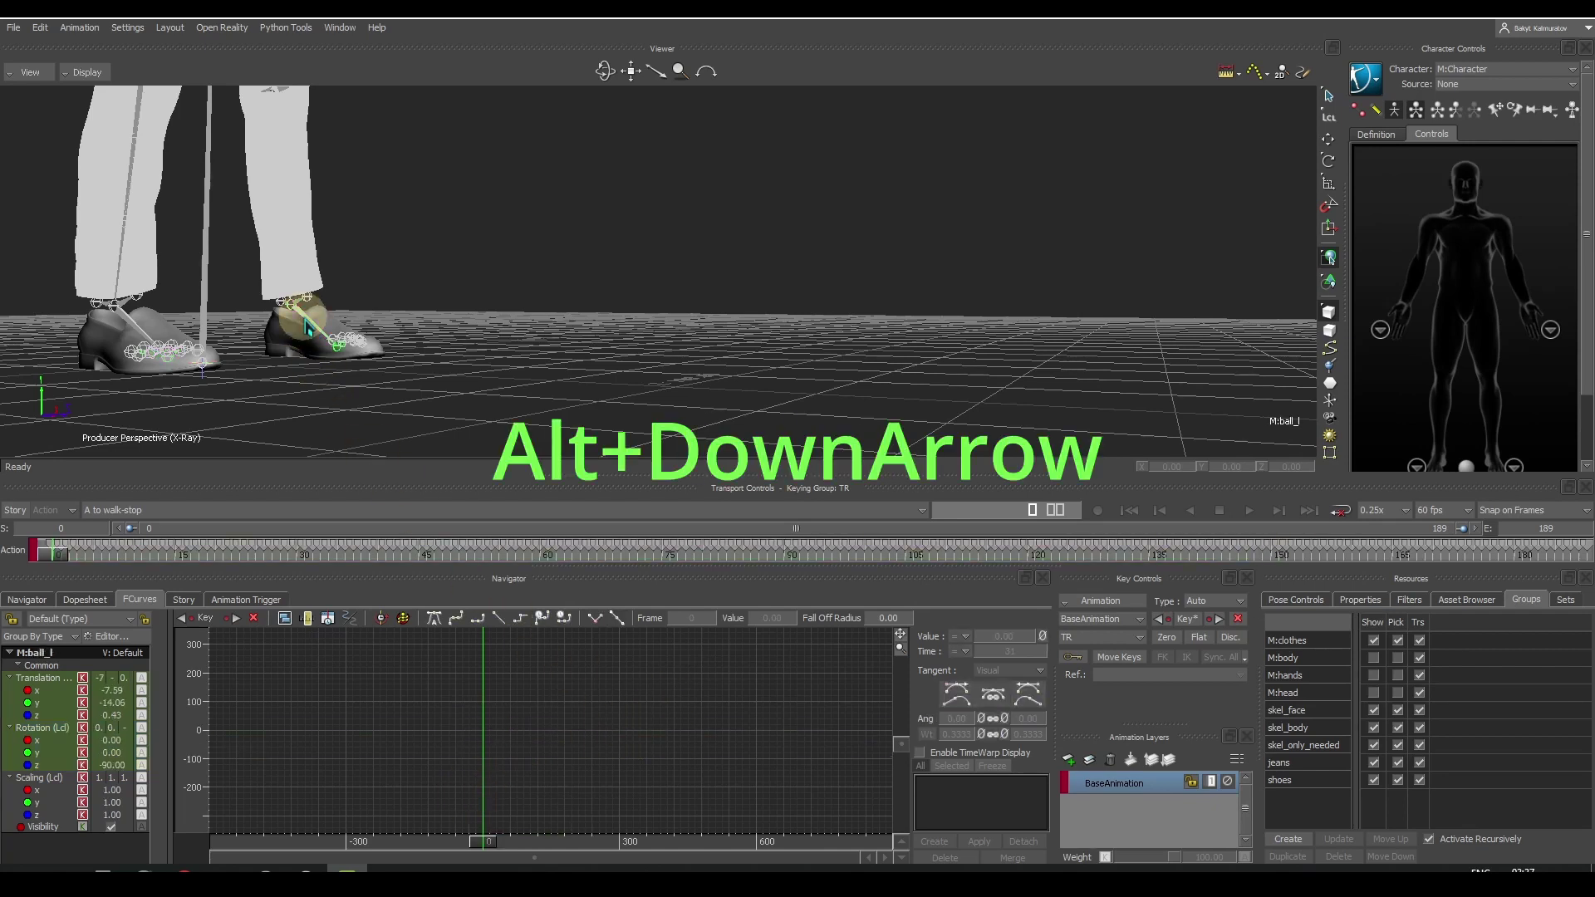
pyautogui.click(41, 727)
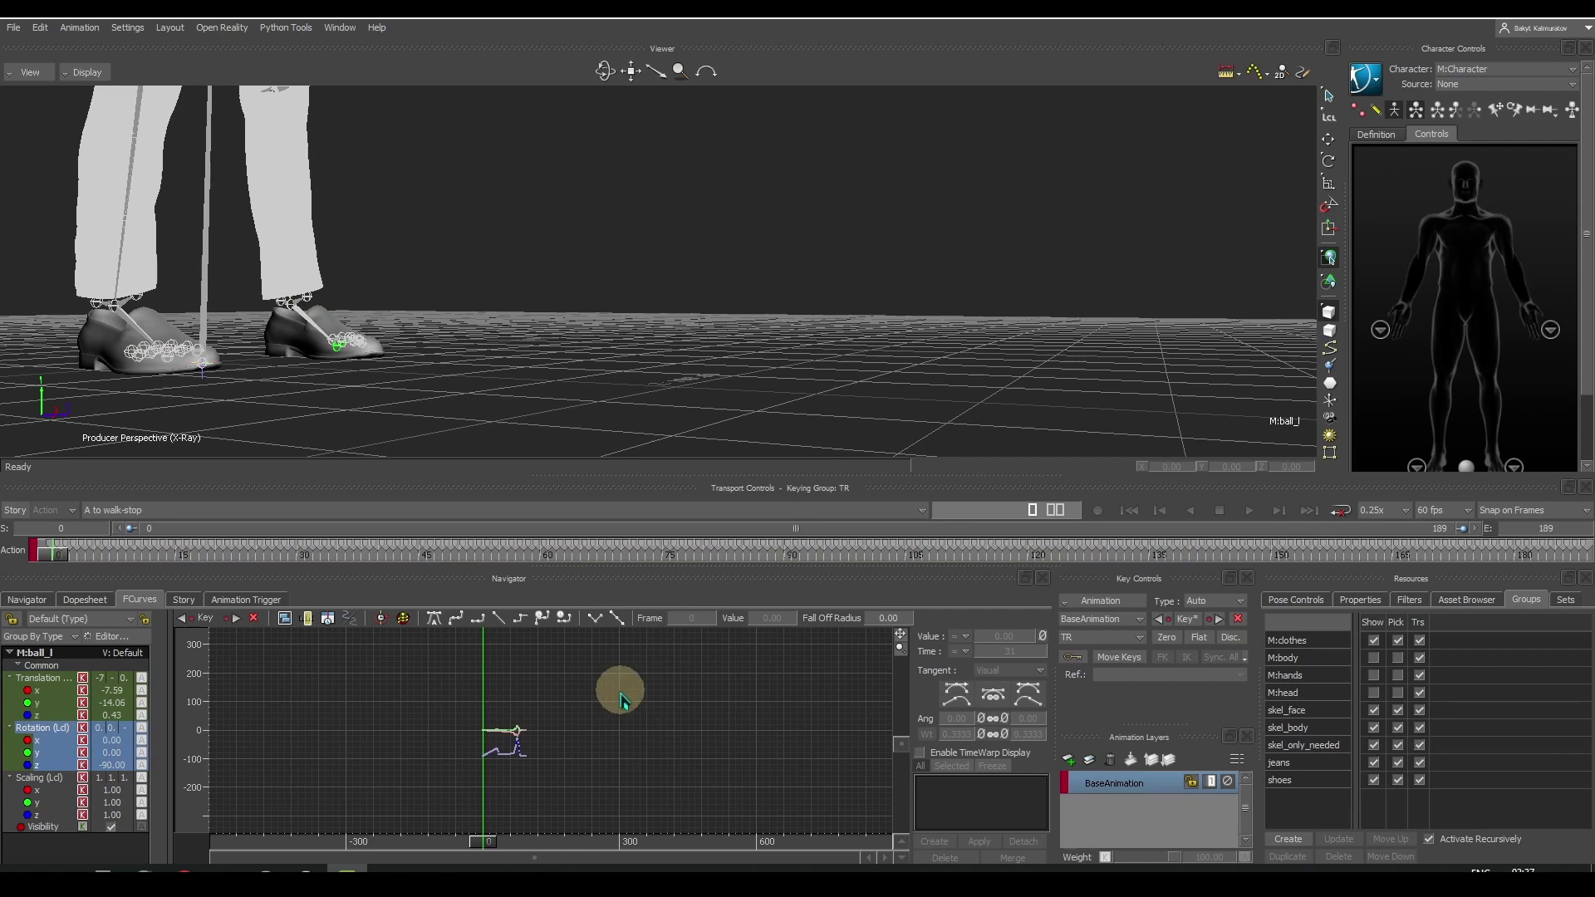
pyautogui.moveTo(621, 700); pyautogui.dragTo(480, 815)
pyautogui.press('Delete')
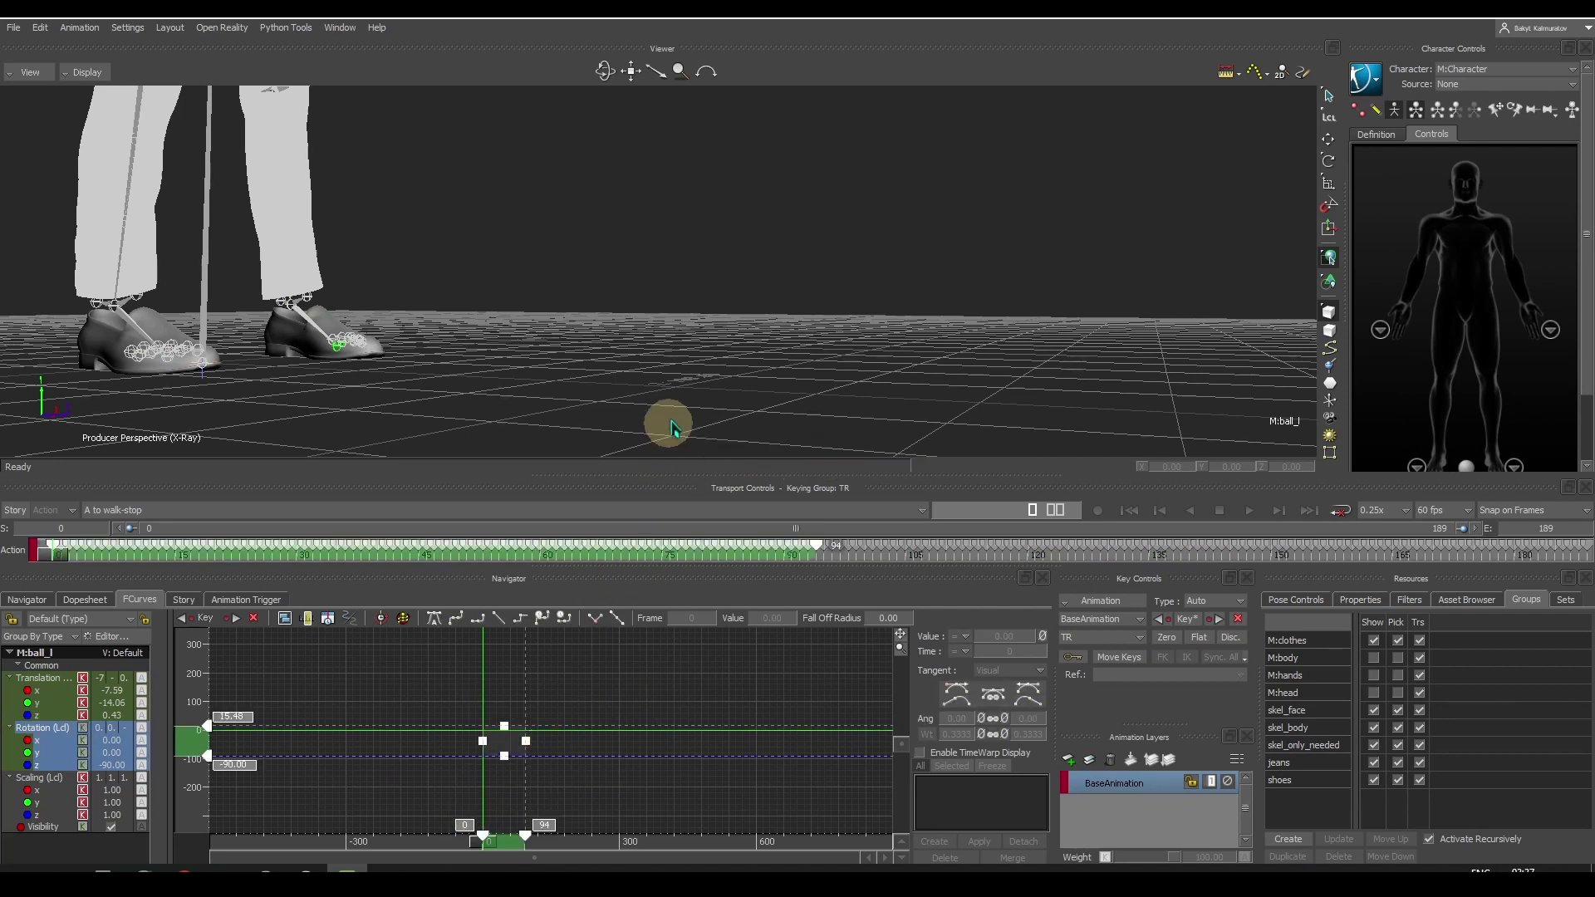
# - Play back the cleaned foot motion and bake the character's animation to the control rig
pyautogui.click(673, 407)
pyautogui.click(1249, 510)
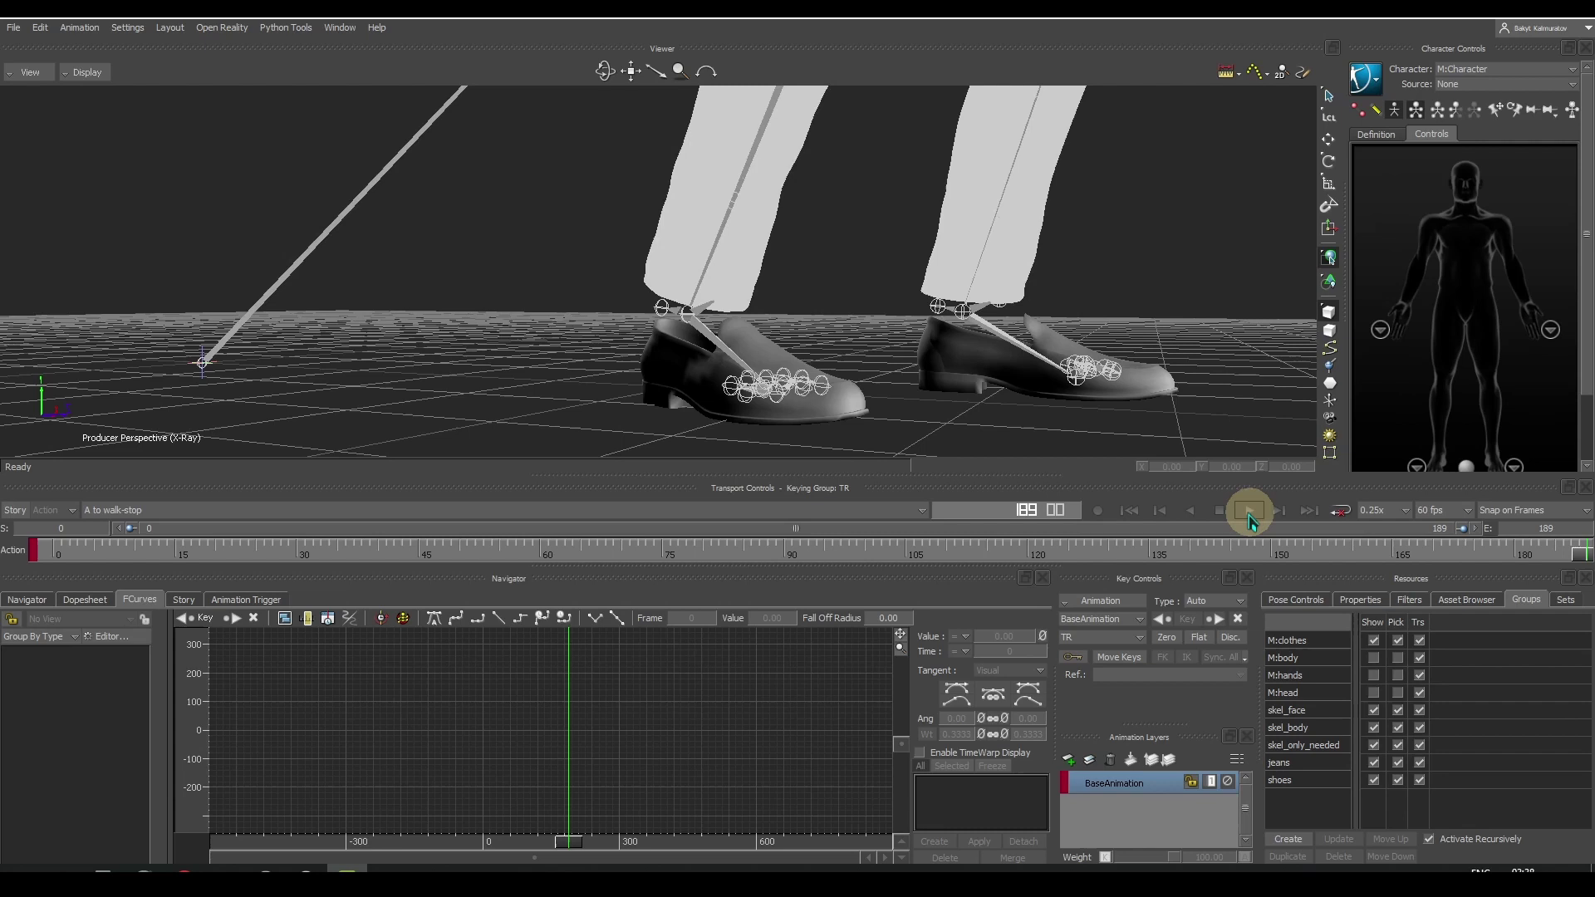
pyautogui.click(1124, 516)
pyautogui.click(1365, 81)
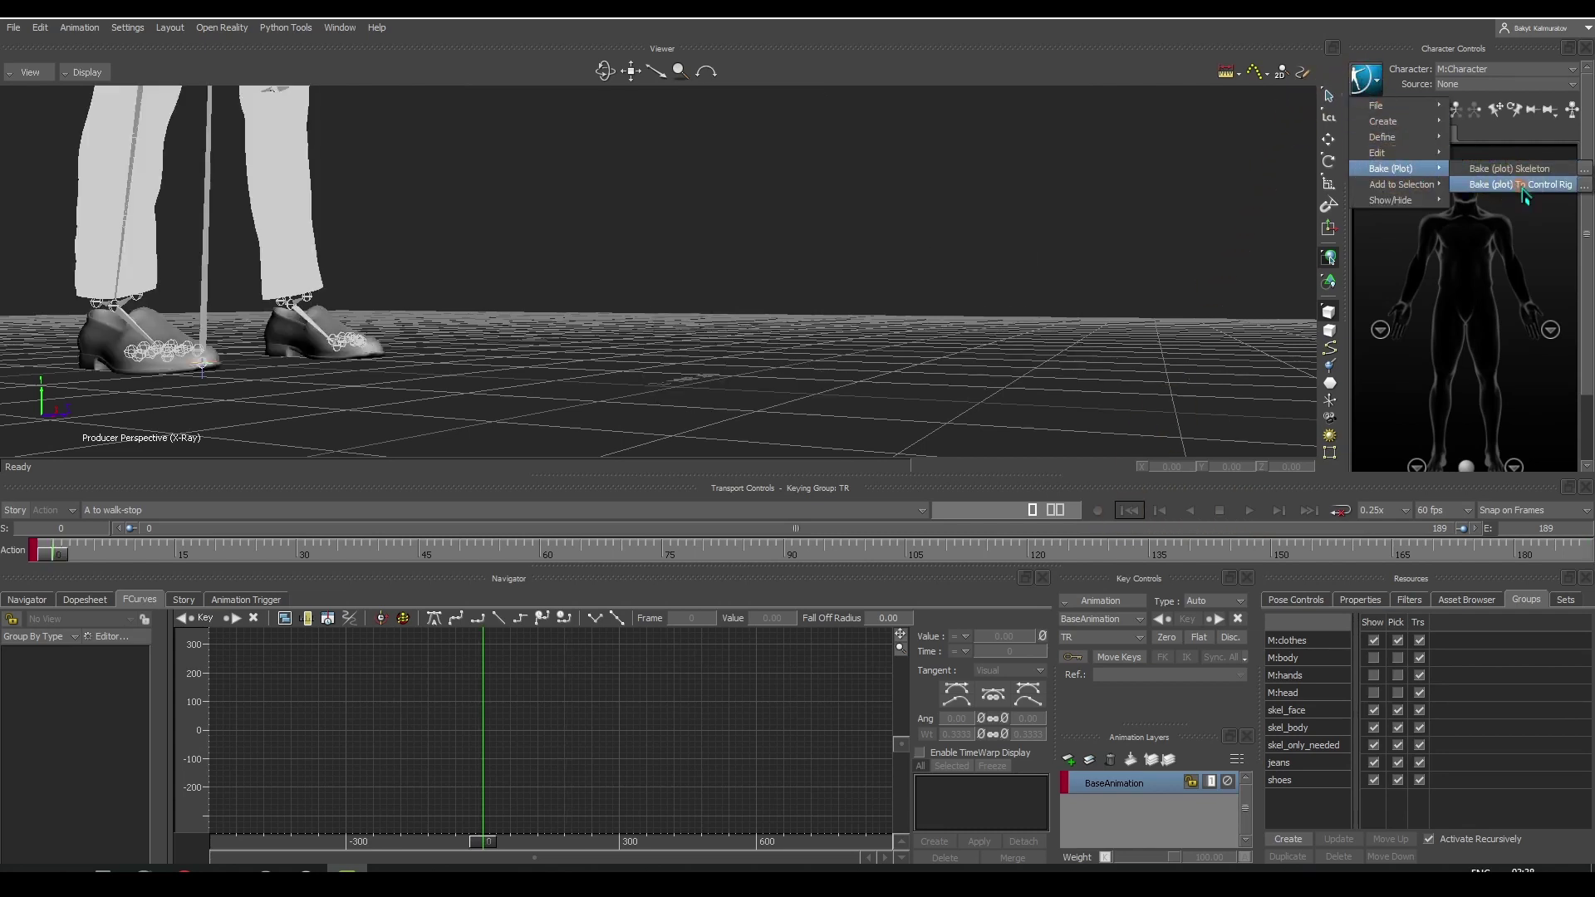
pyautogui.click(1523, 191)
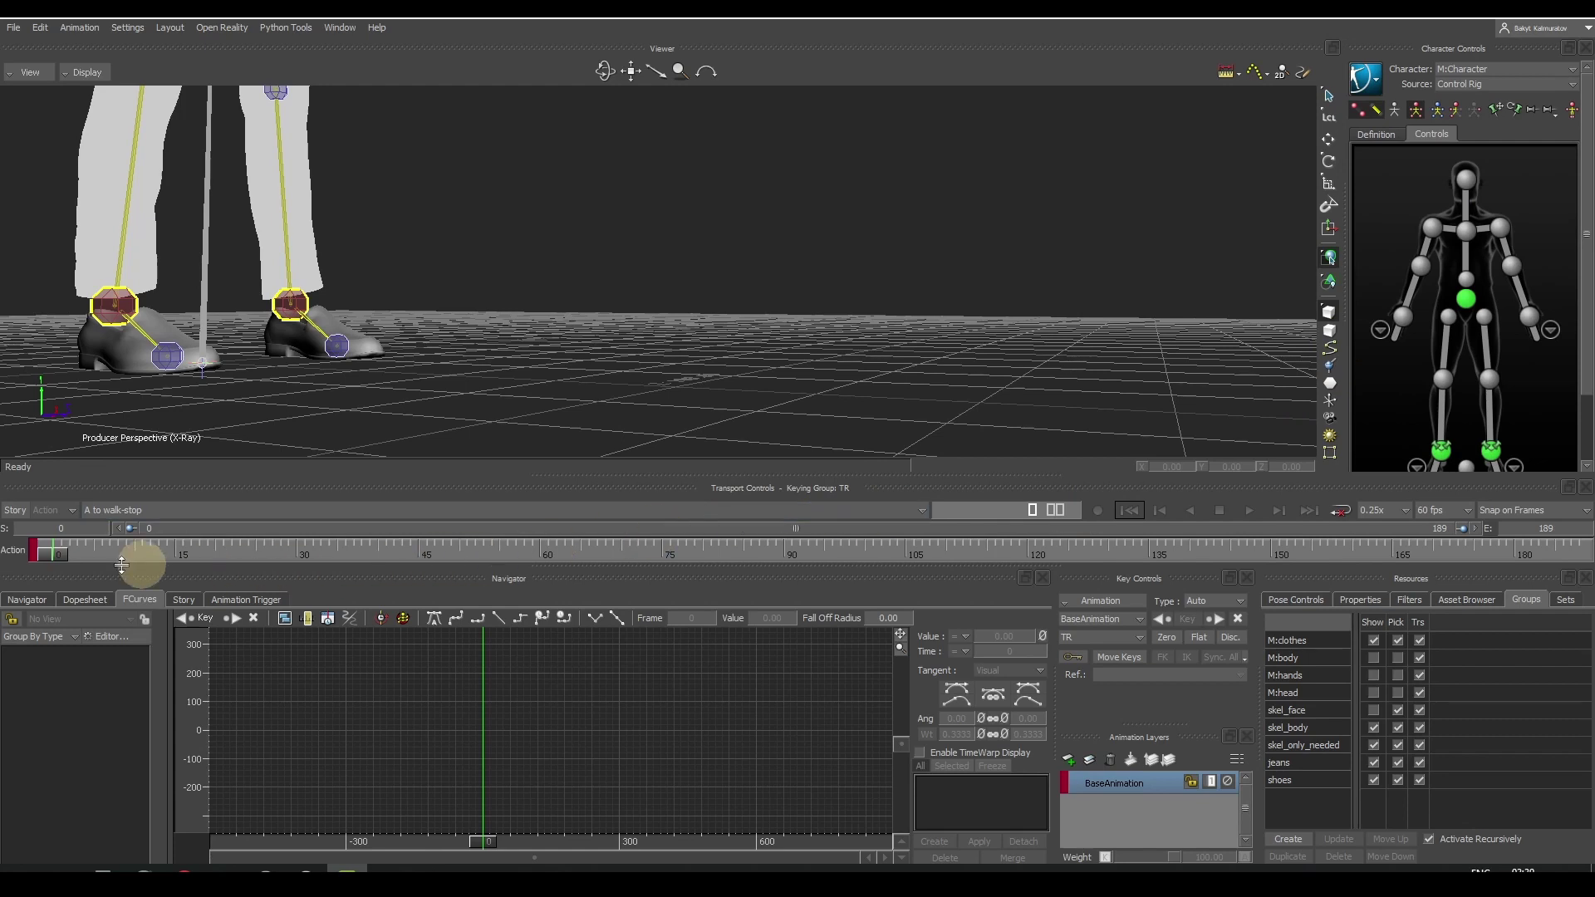
# - Inspect M:Character's Floor Contacts modifiers at frame 48, leaving Feet Floor Contact switched on
pyautogui.moveTo(52, 563); pyautogui.dragTo(440, 563)
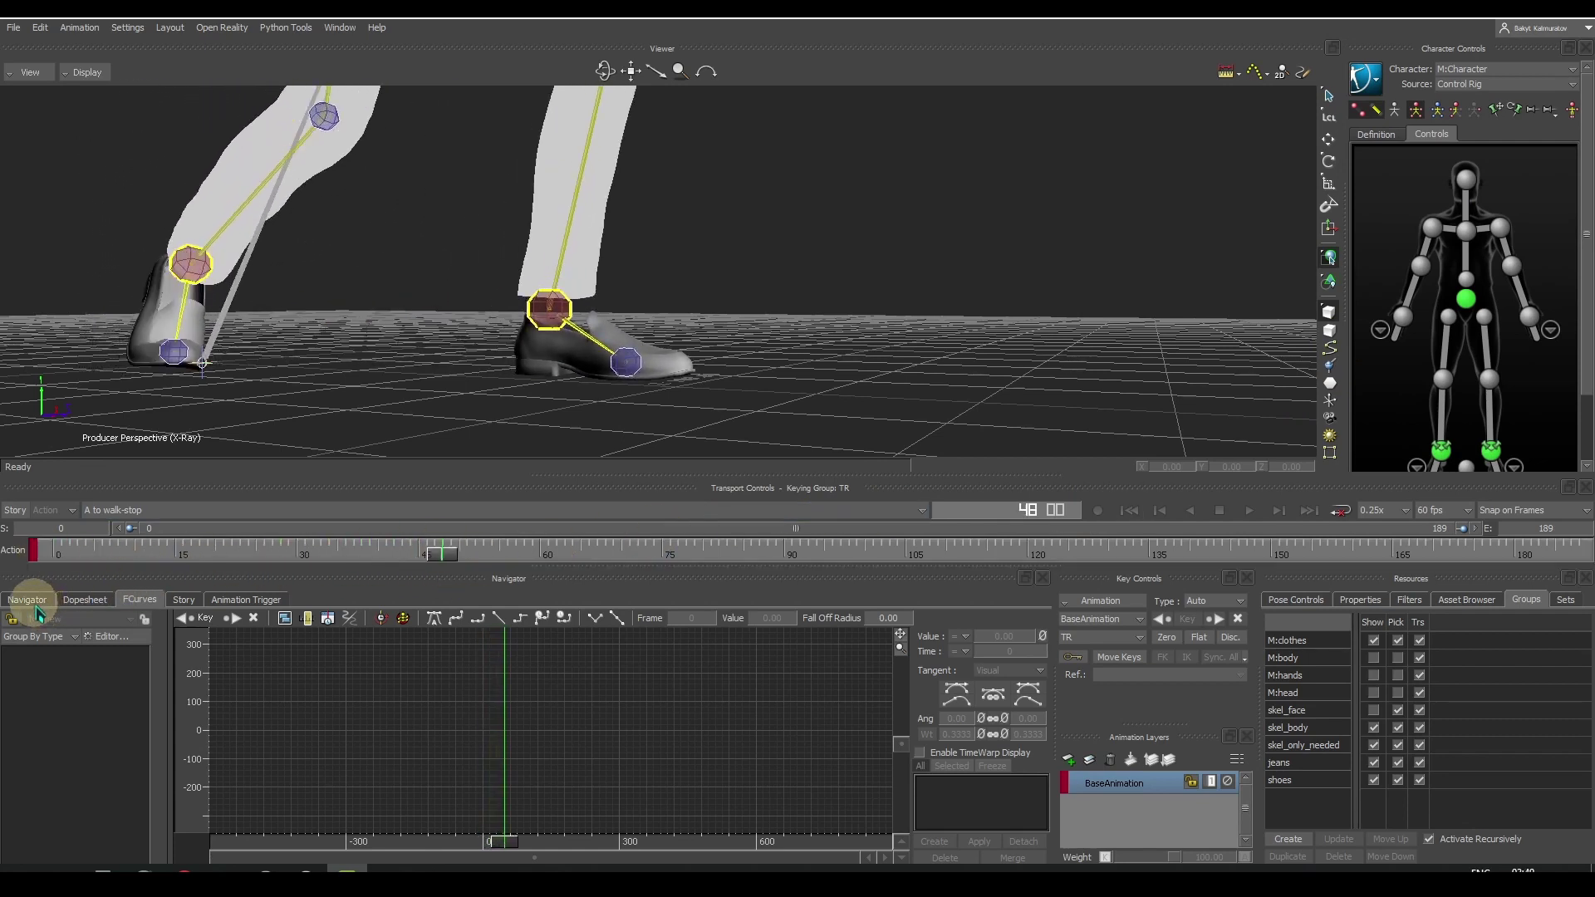
pyautogui.click(27, 599)
pyautogui.click(10, 694)
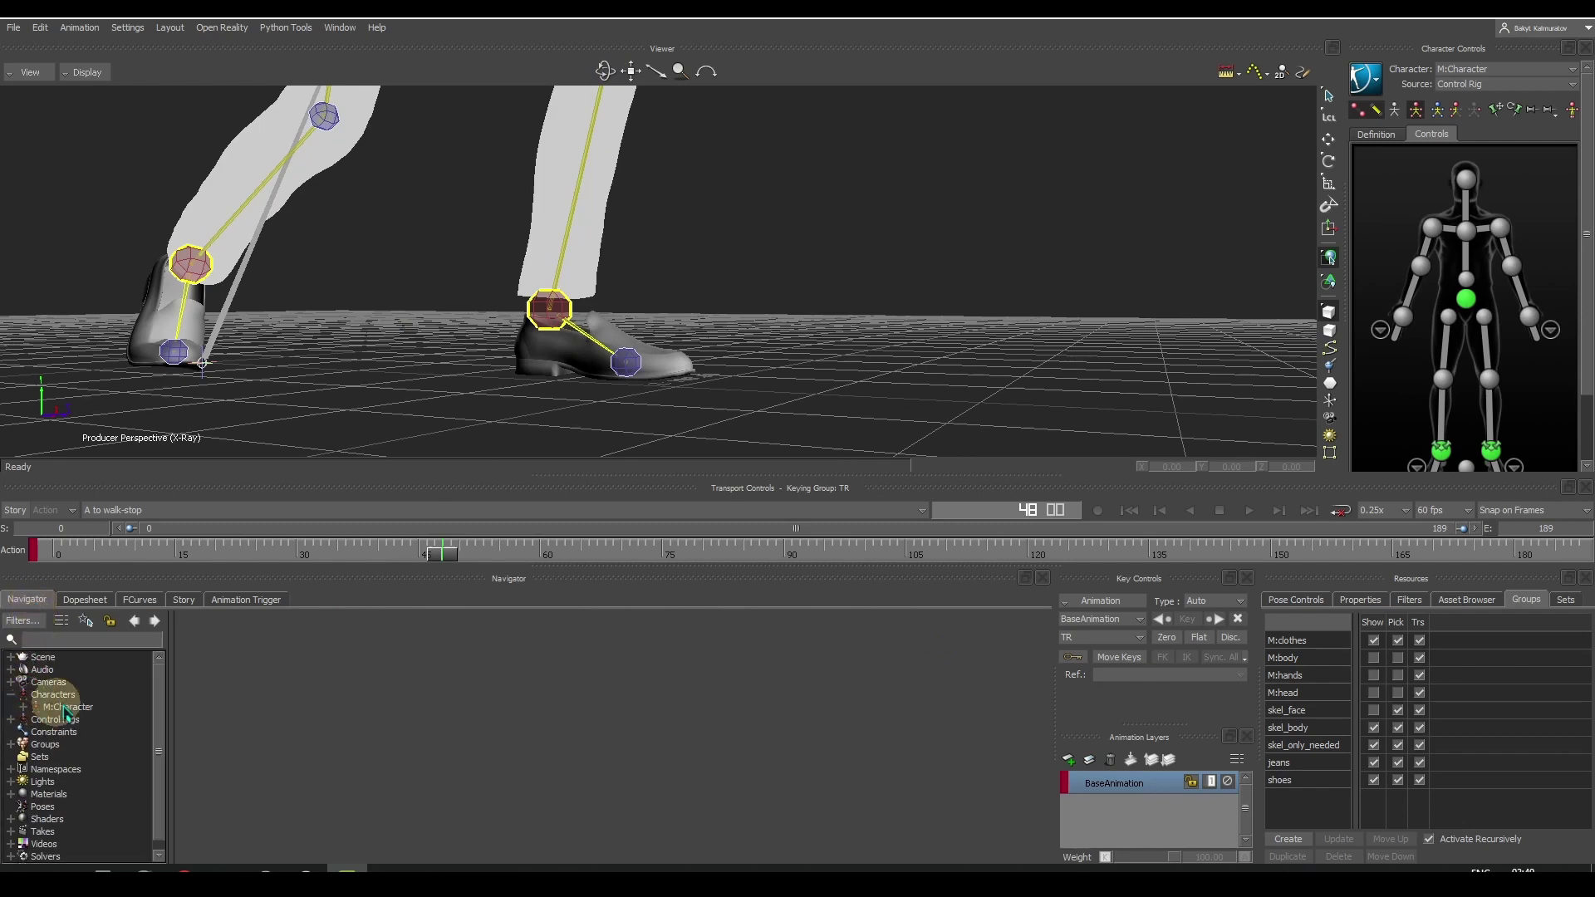
pyautogui.click(75, 706)
pyautogui.scroll(-2, 277, 758)
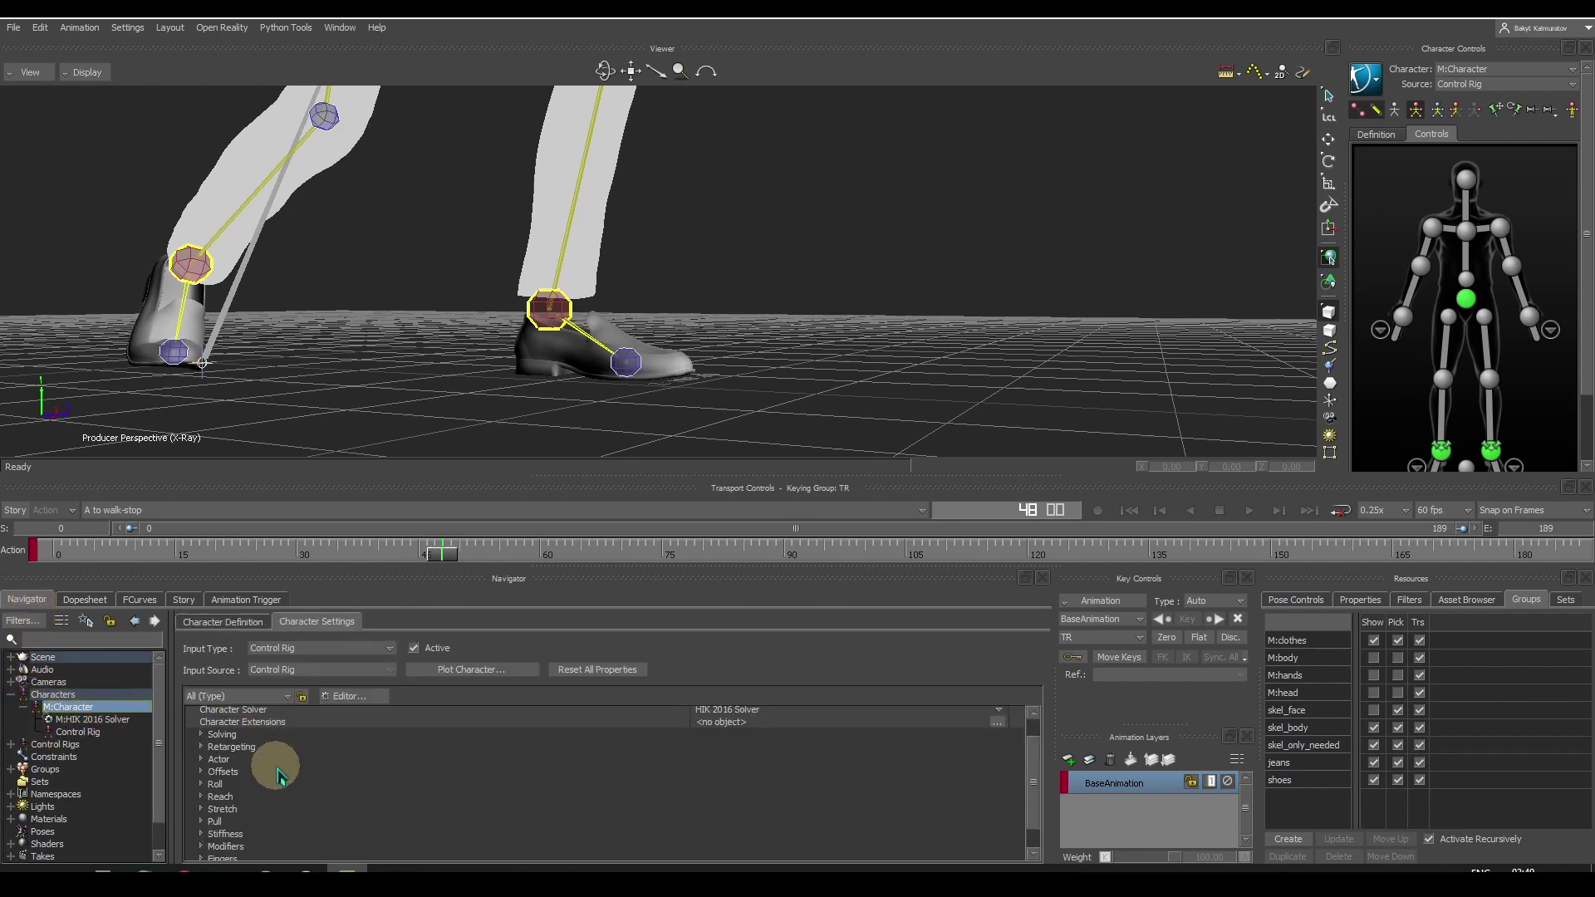
pyautogui.scroll(-1, 307, 802)
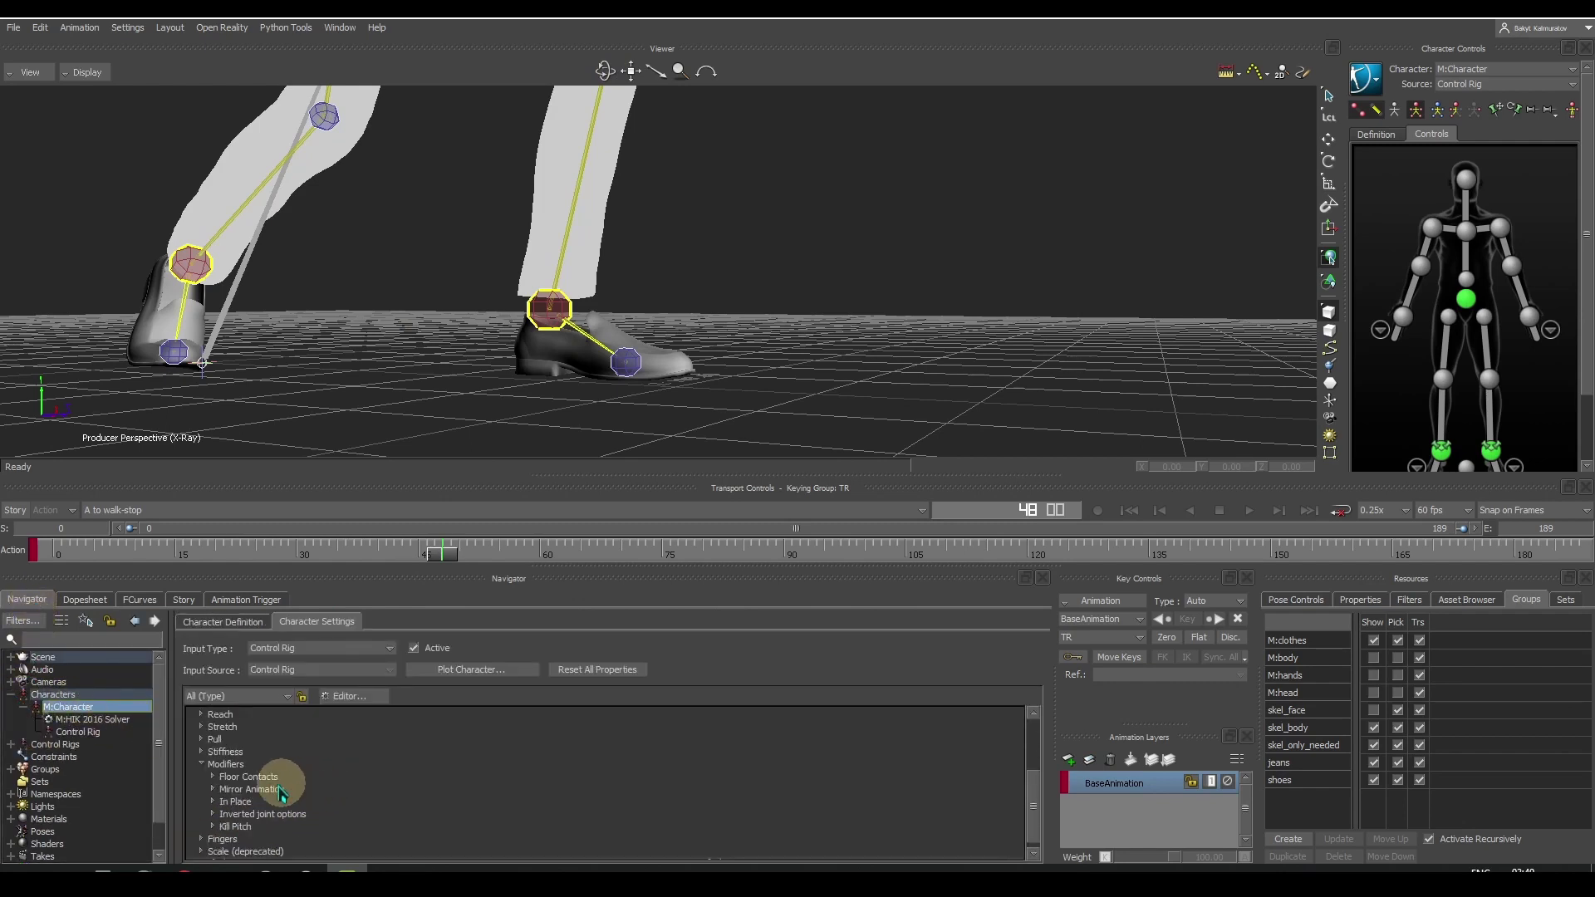
pyautogui.click(212, 779)
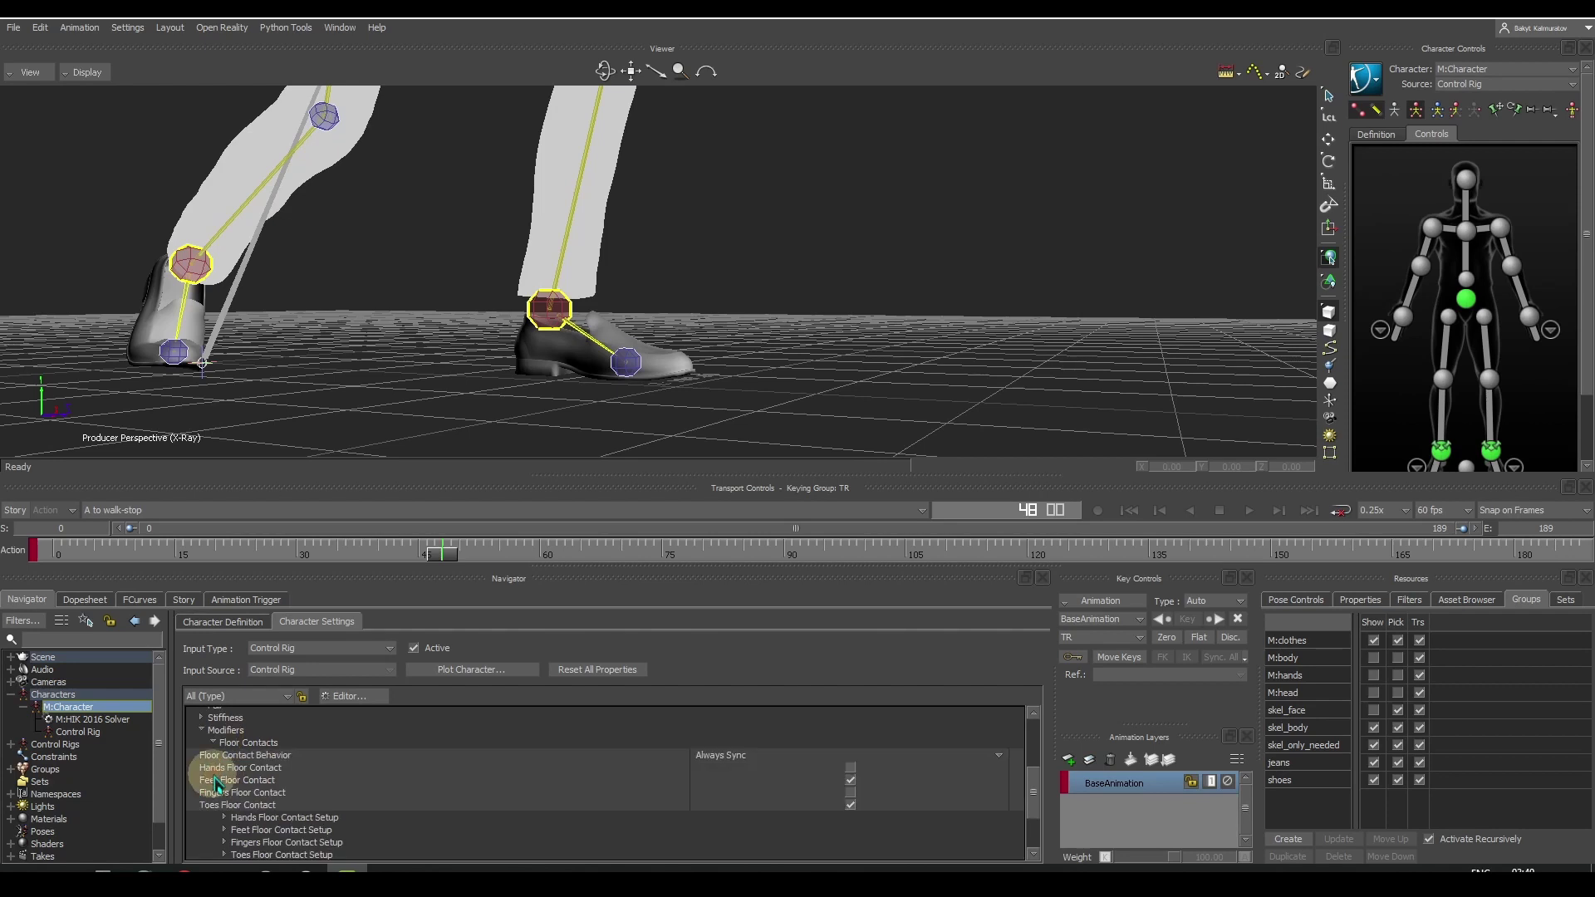
pyautogui.click(851, 781)
pyautogui.click(851, 785)
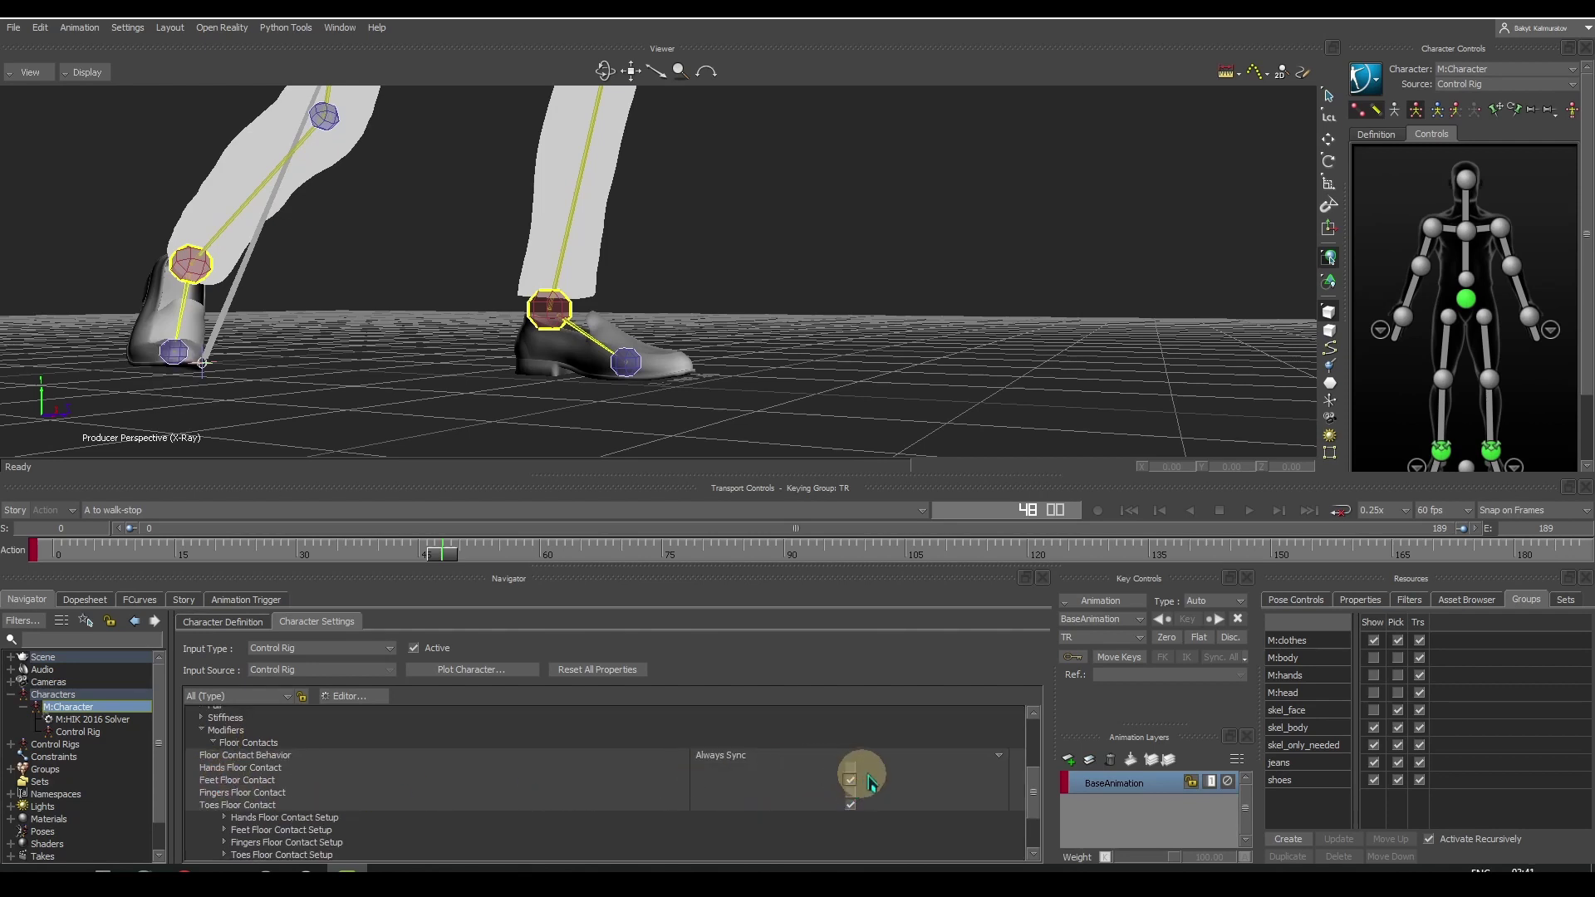
# - Hide the skel_body group and frame the character's legs in the Producer Left view
pyautogui.click(1372, 728)
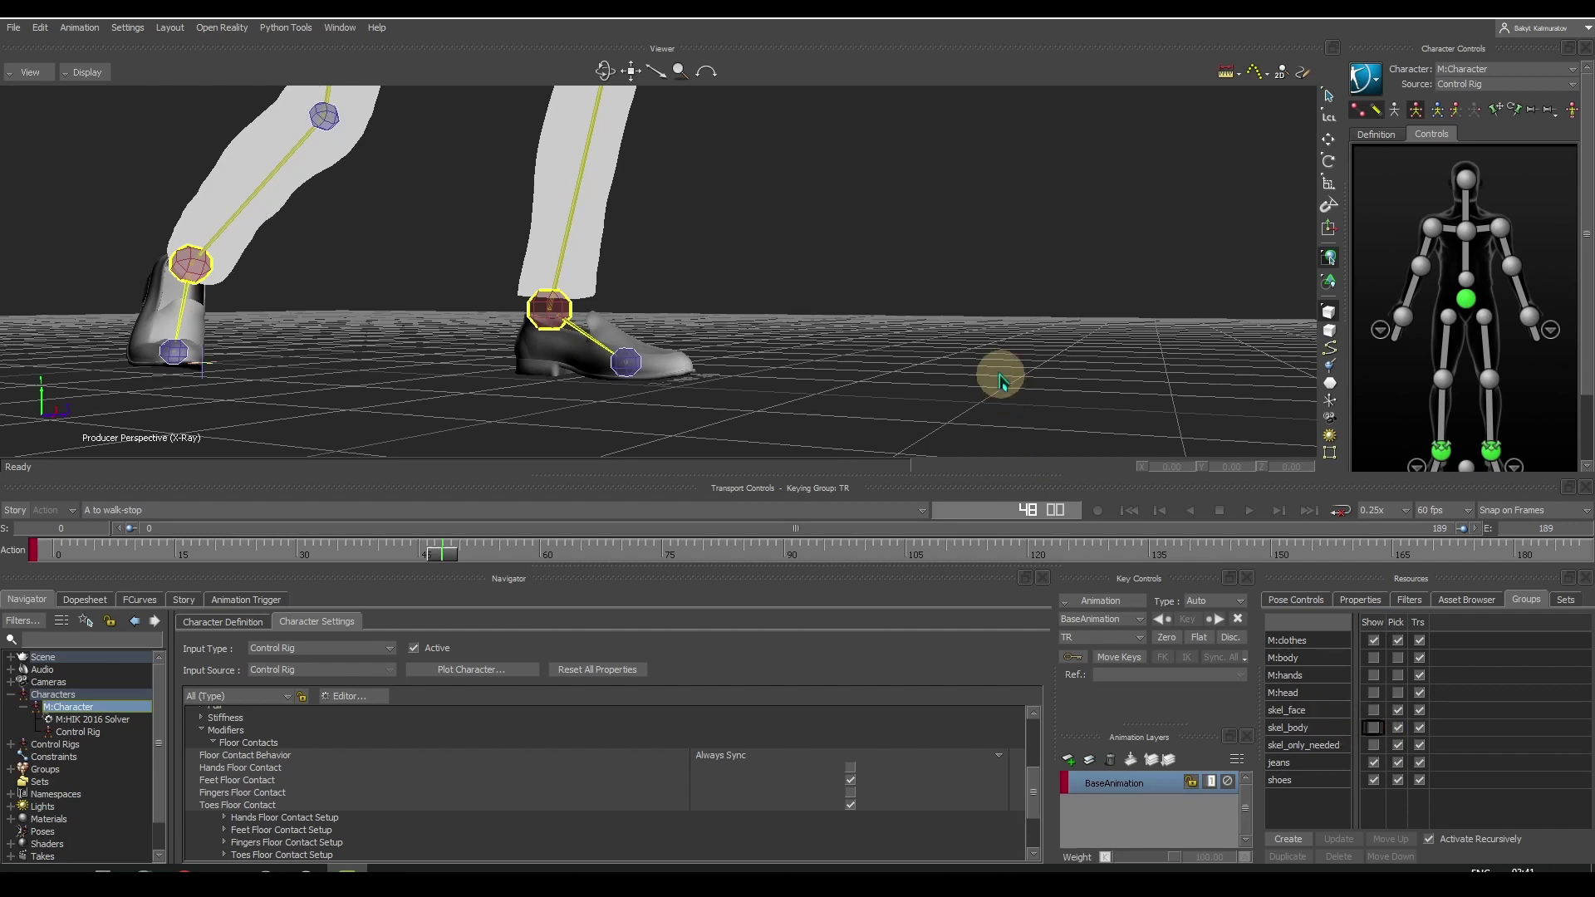
pyautogui.hotkey('ctrl', 'r')
pyautogui.hotkey('ctrl', 'r')
pyautogui.moveTo(680, 72); pyautogui.dragTo(703, 72)
pyautogui.moveTo(631, 71); pyautogui.dragTo(635, 79)
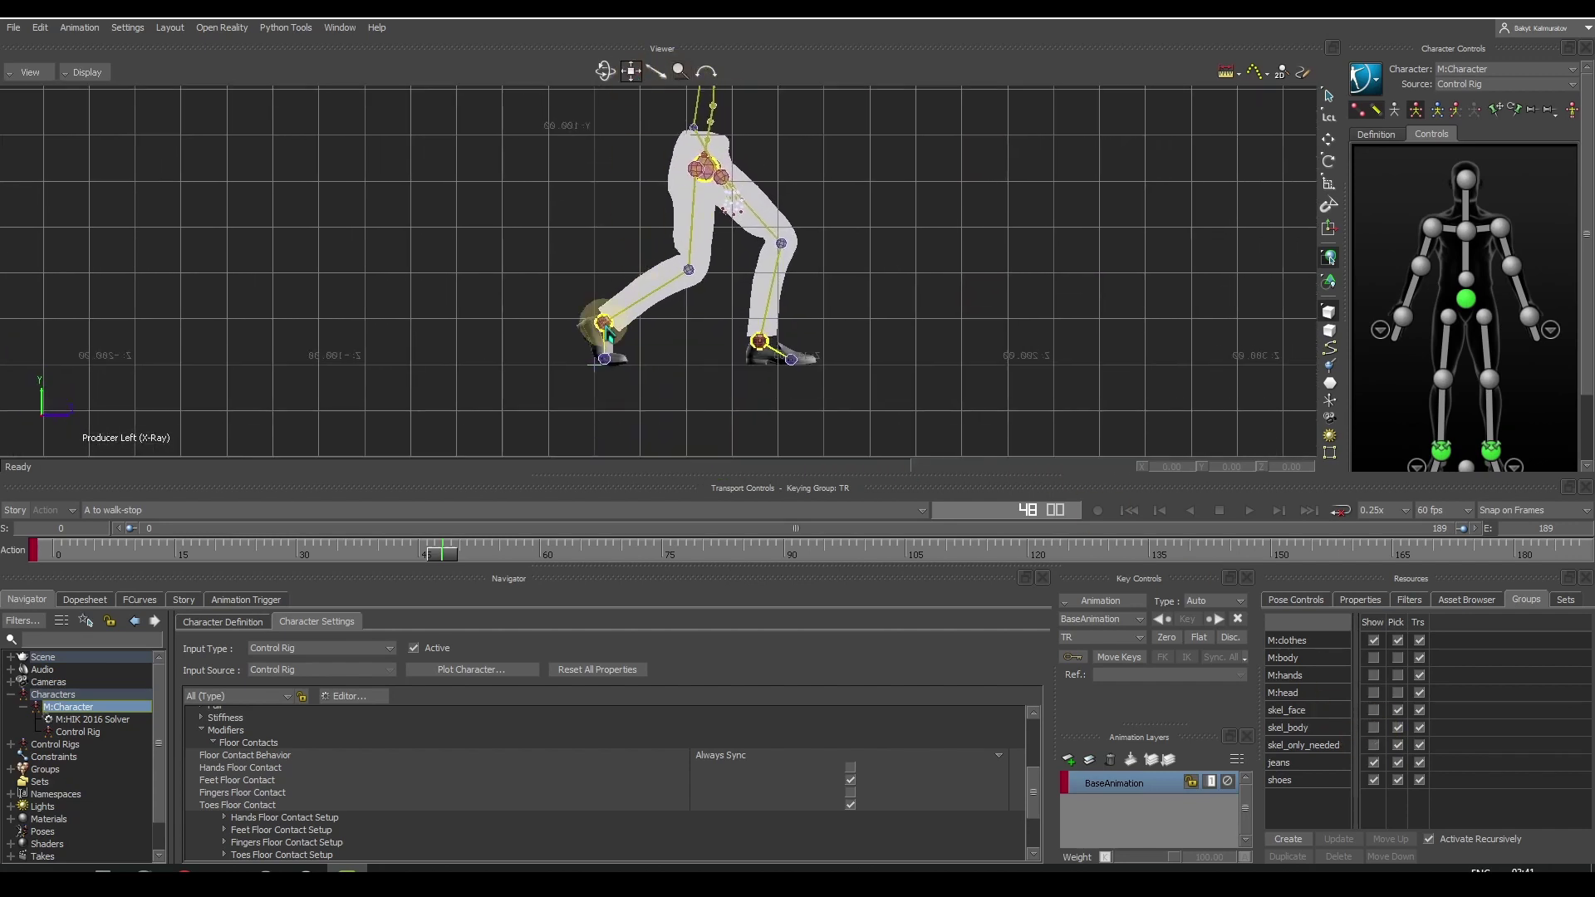
# - Add a new animation layer with the right ankle effector selected and show the effector's motion trajectory
pyautogui.click(605, 324)
pyautogui.click(1068, 758)
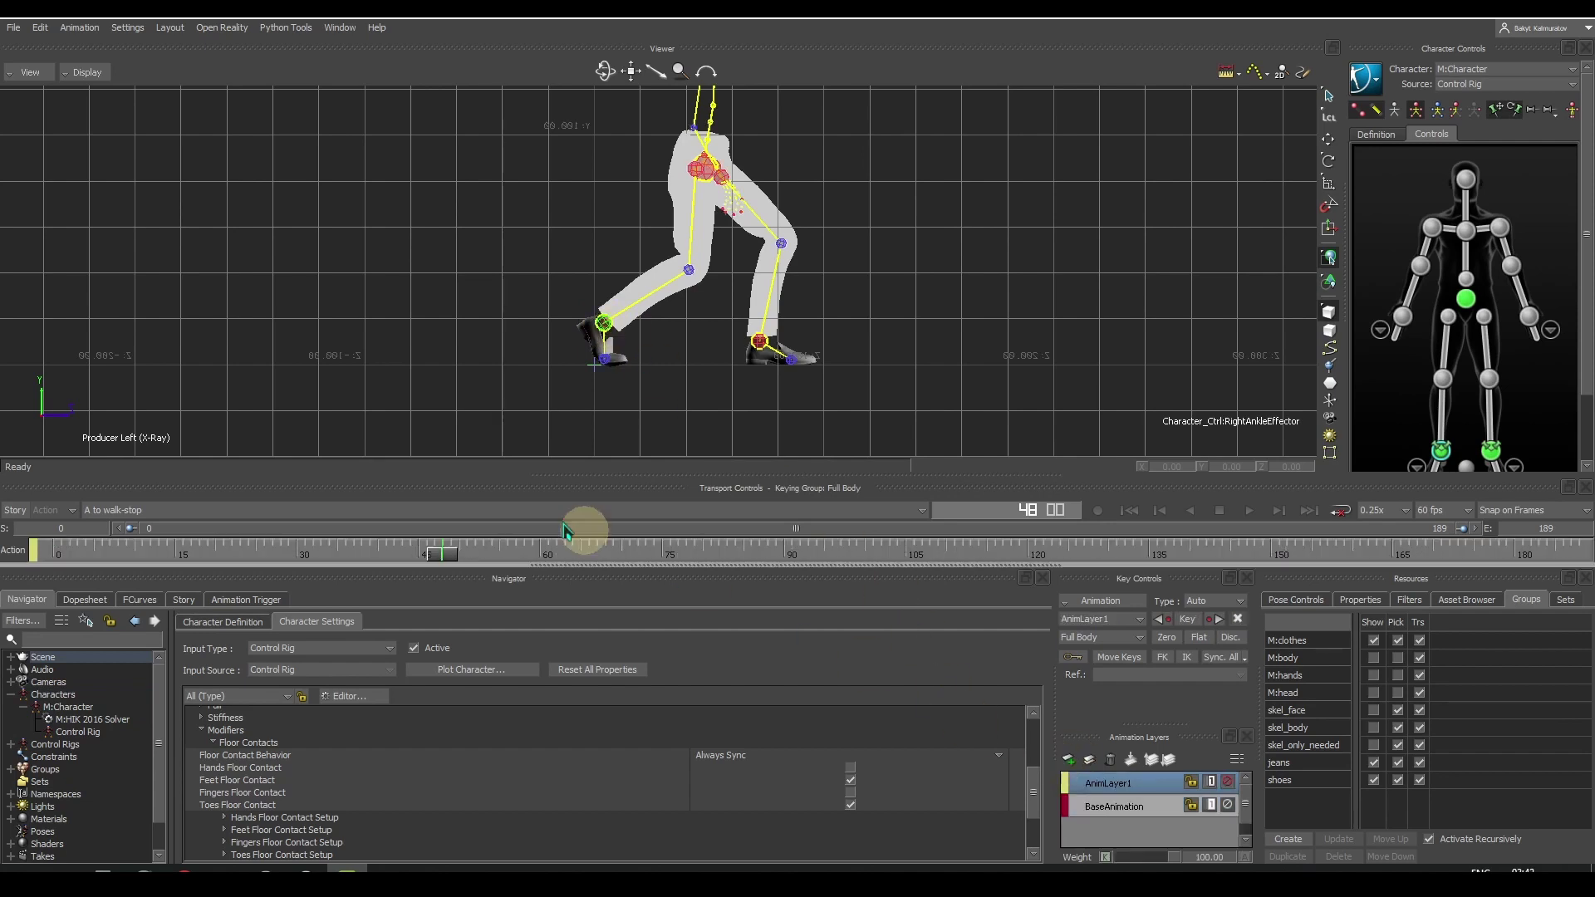
pyautogui.moveTo(447, 558); pyautogui.dragTo(394, 568)
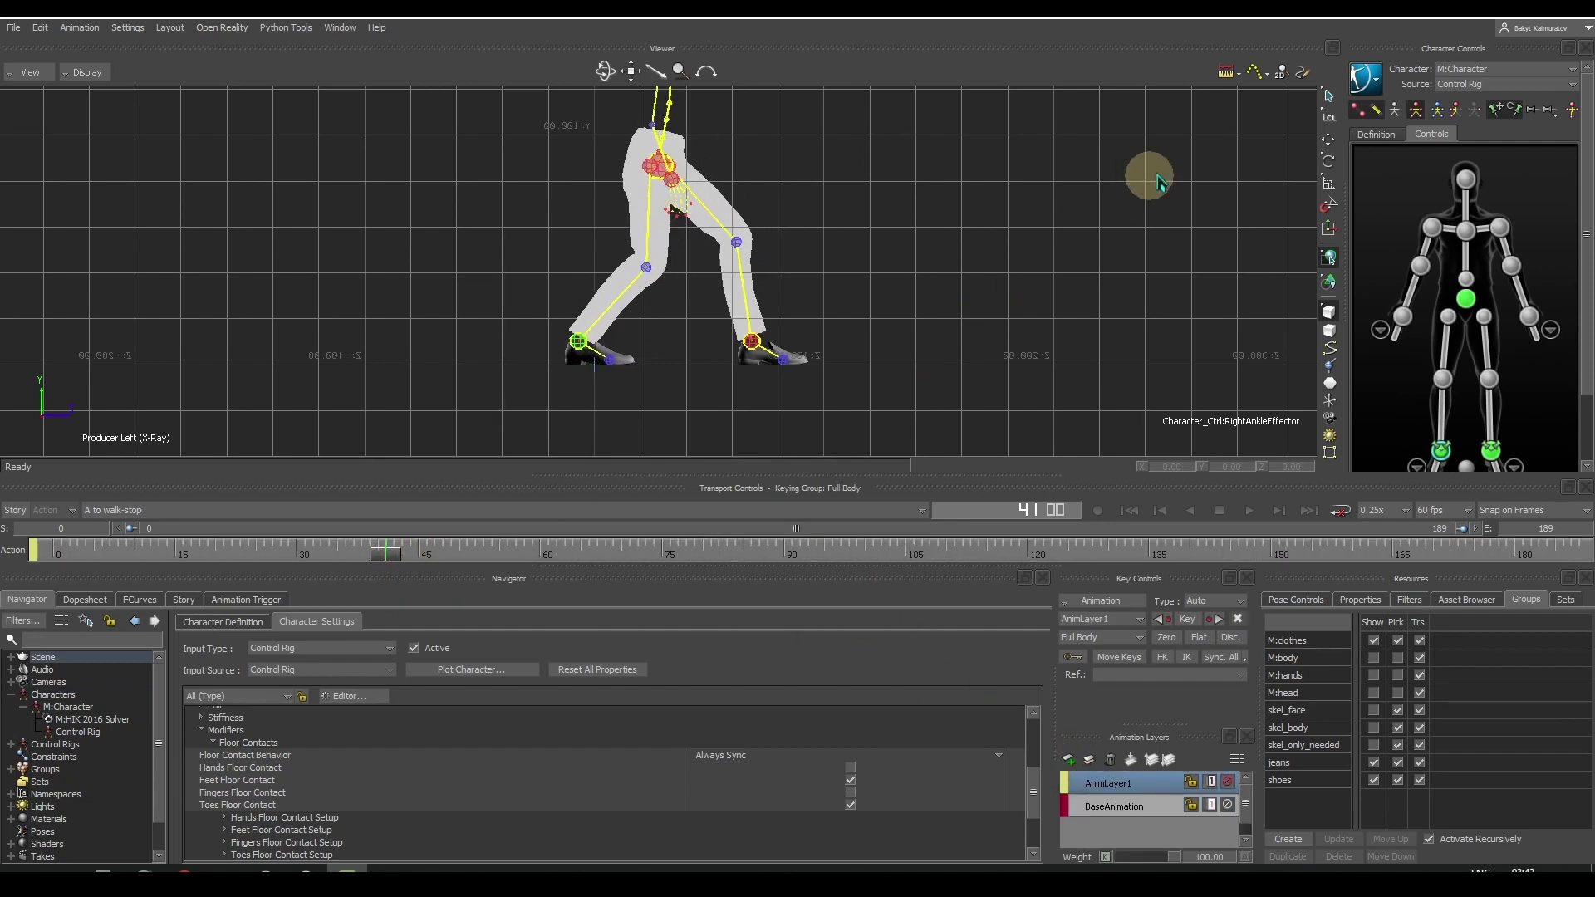
pyautogui.click(1254, 74)
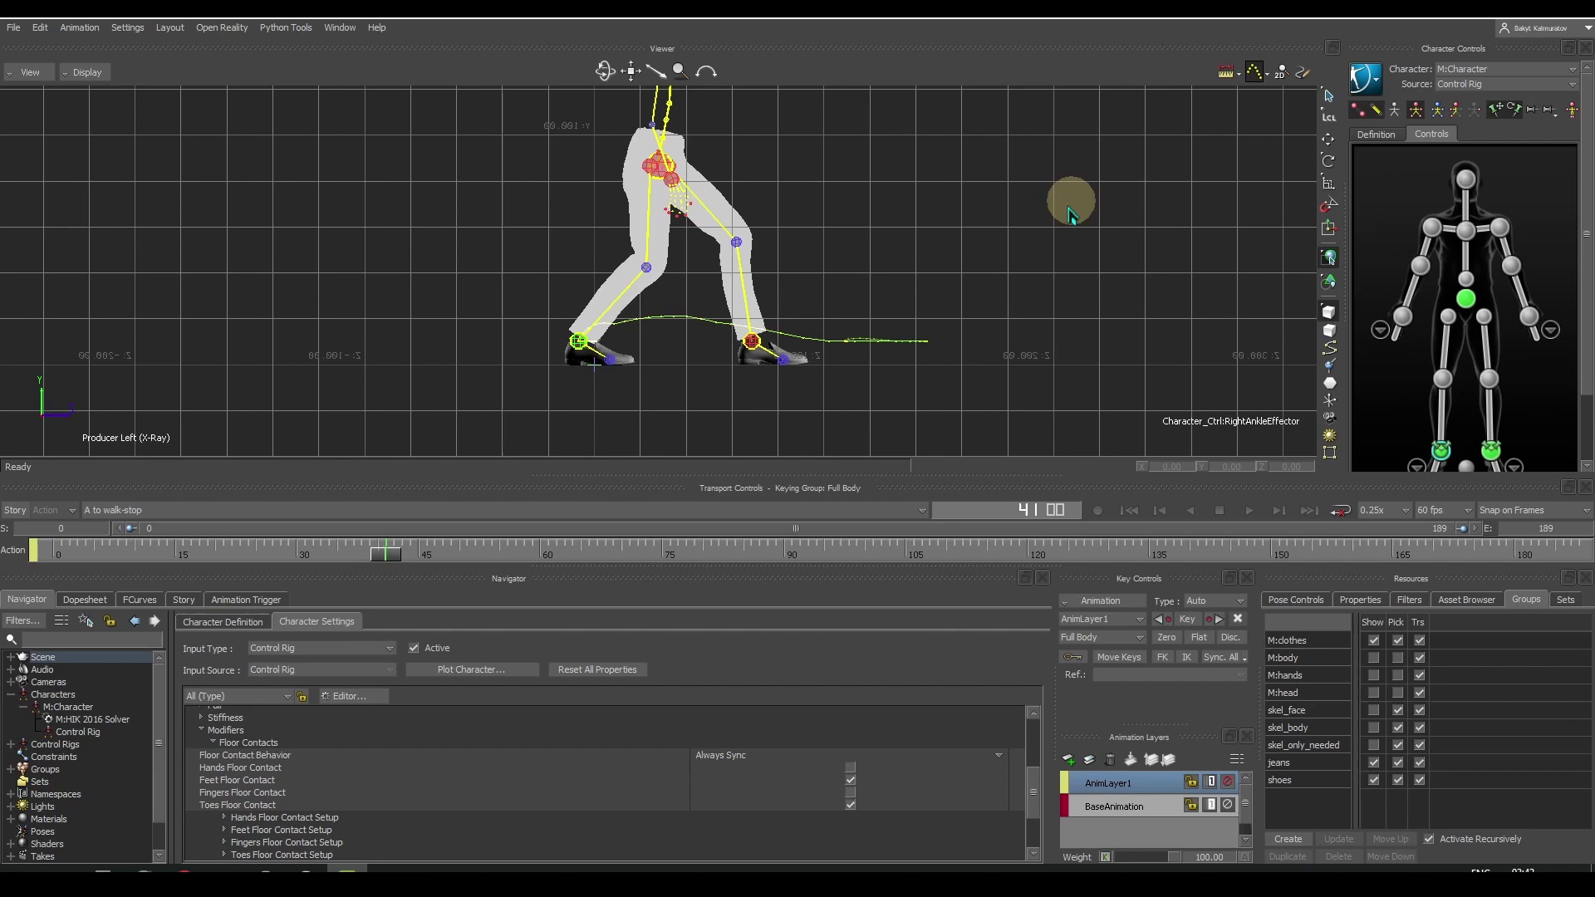
# - Switch from full-body to TR keying and set zero keys for the right ankle effector at frames 43 and 69 on AnimLayer1
pyautogui.moveTo(385, 552); pyautogui.dragTo(402, 565)
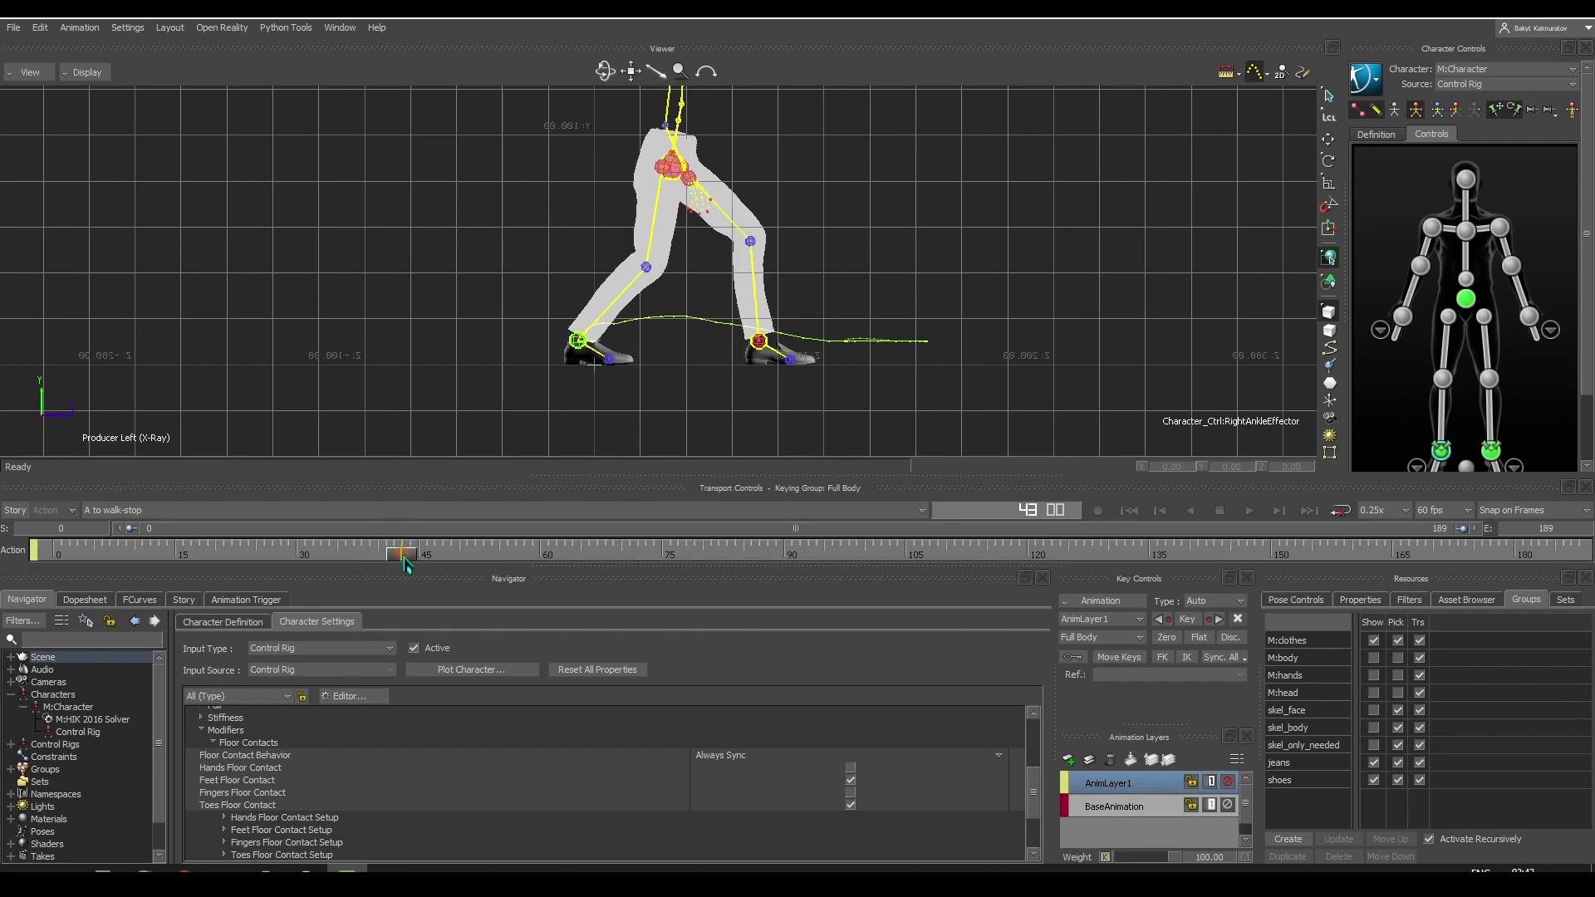
pyautogui.click(1472, 111)
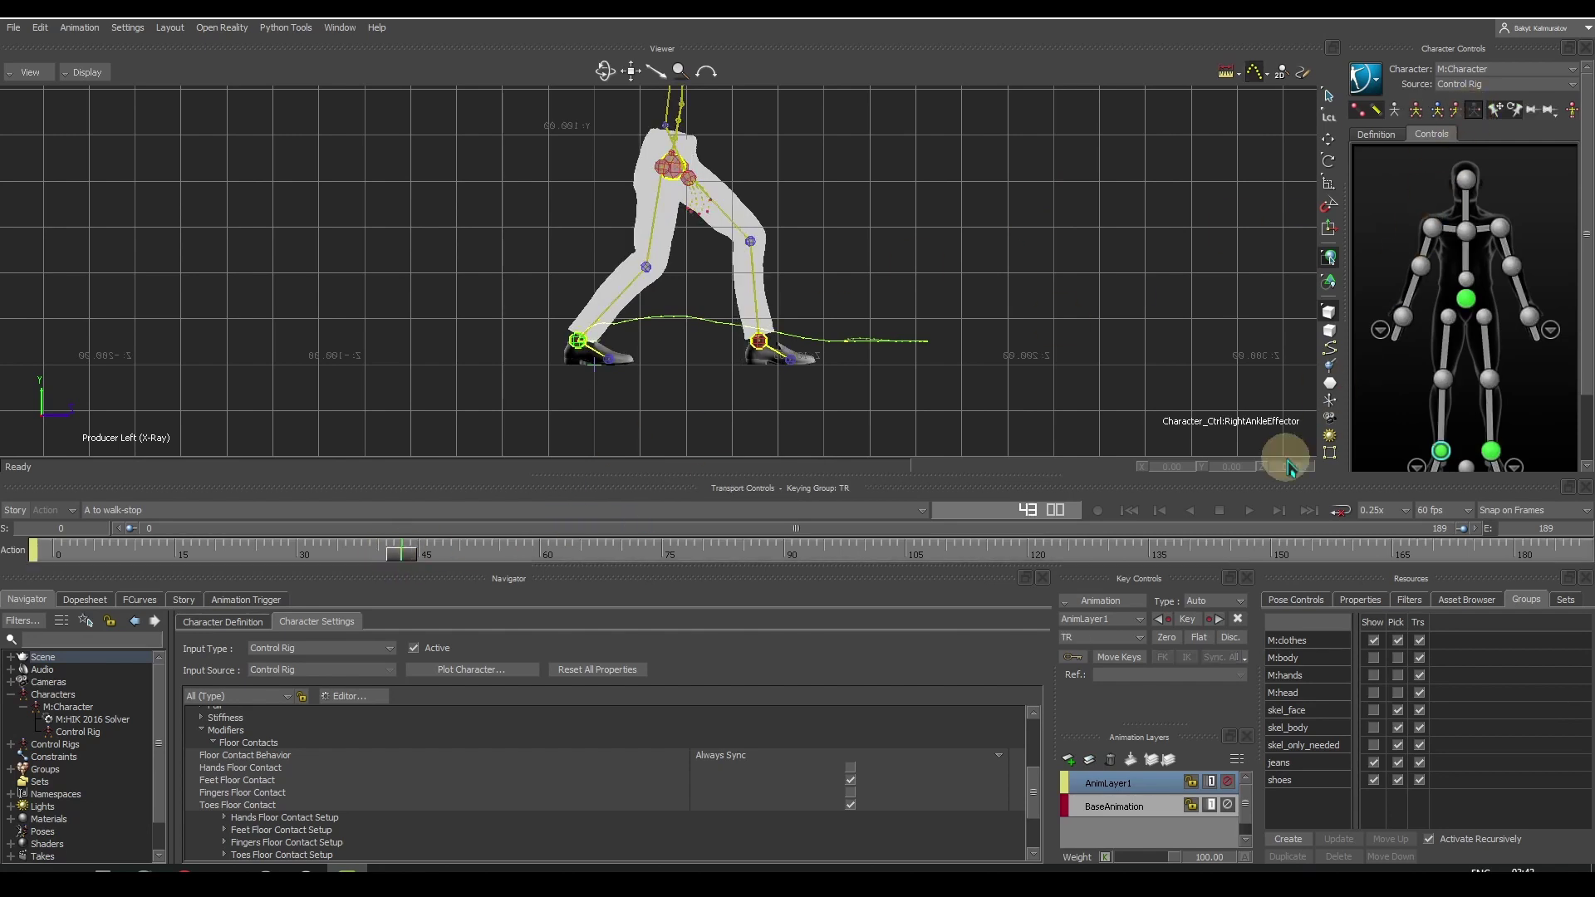
pyautogui.click(1166, 638)
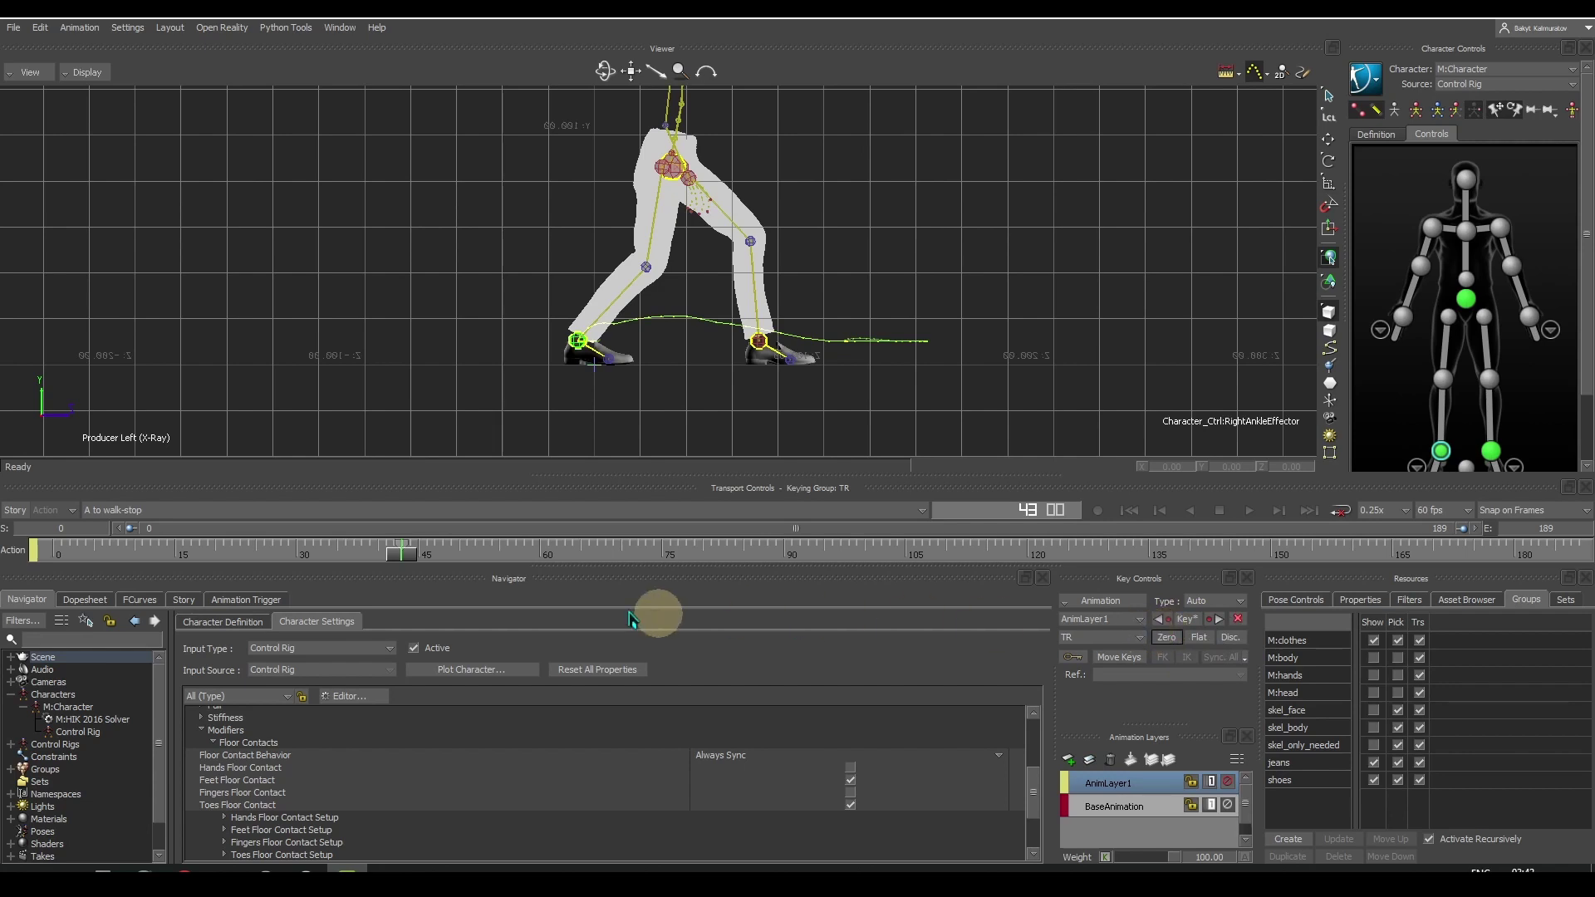
pyautogui.moveTo(397, 552); pyautogui.dragTo(452, 563)
pyautogui.click(1169, 636)
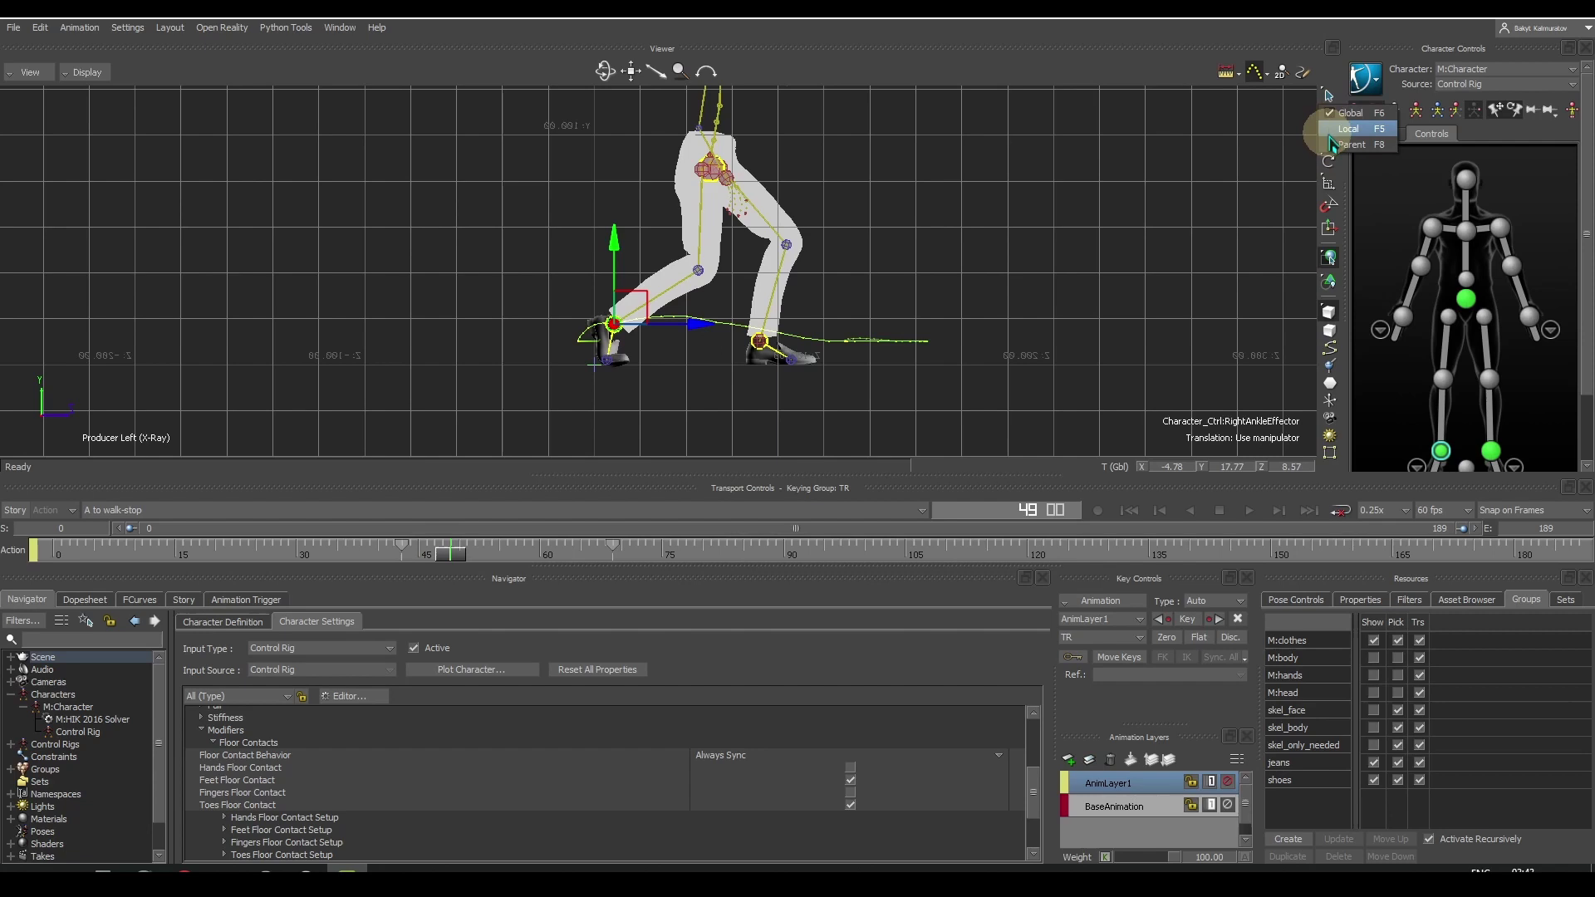
# - Raise the right ankle effector at frame 49 using the local reference mode, and key the new position
pyautogui.click(1330, 133)
pyautogui.moveTo(587, 407); pyautogui.dragTo(603, 405)
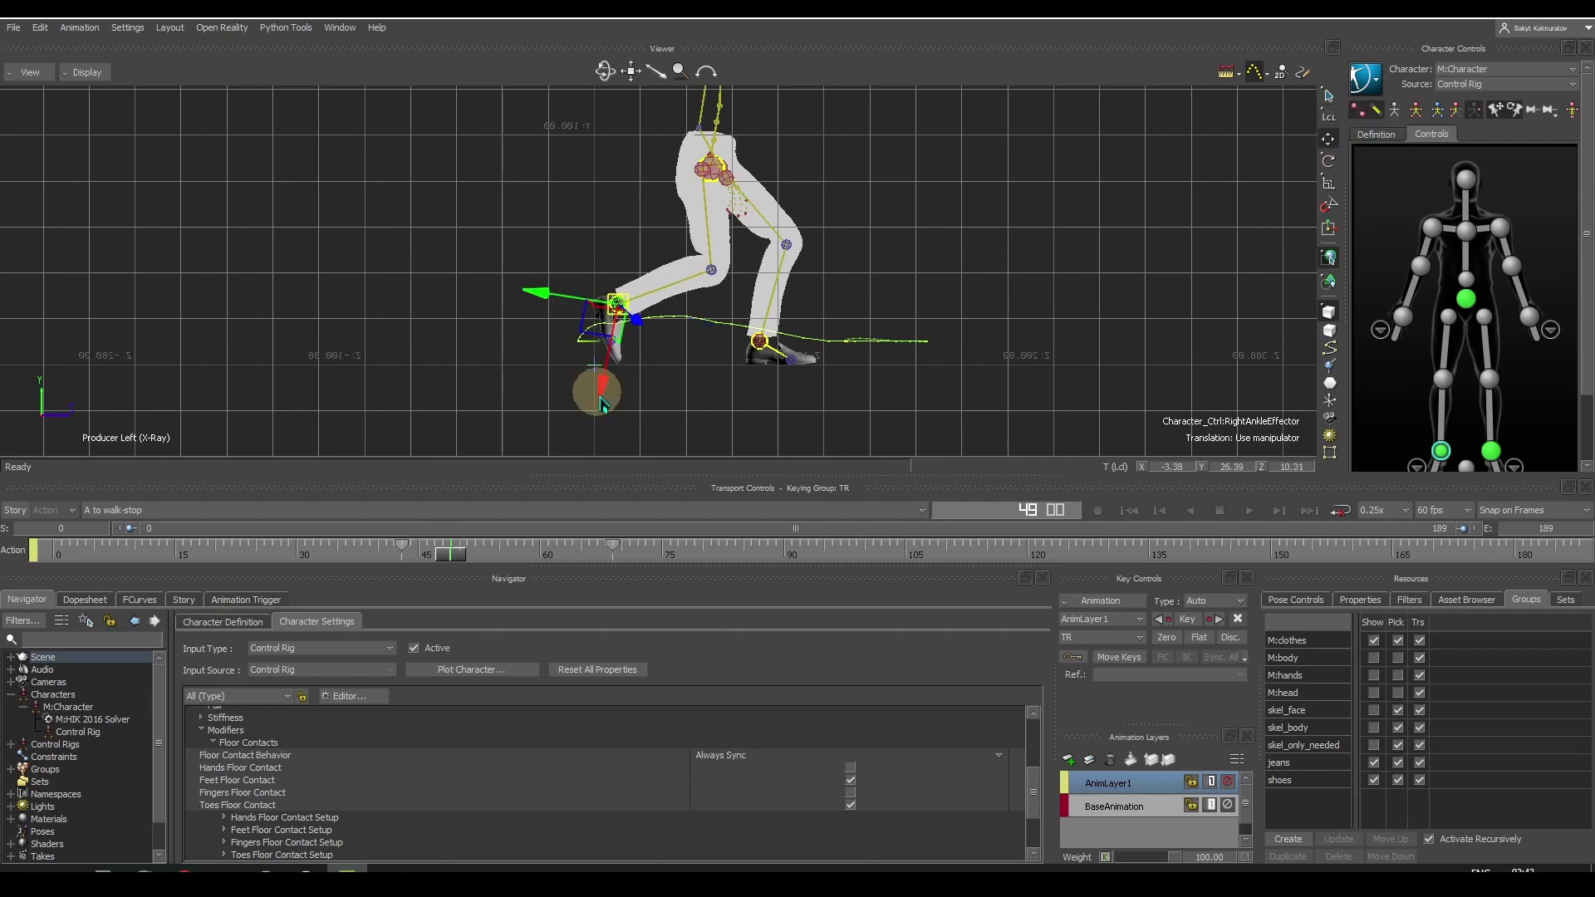
pyautogui.click(1187, 623)
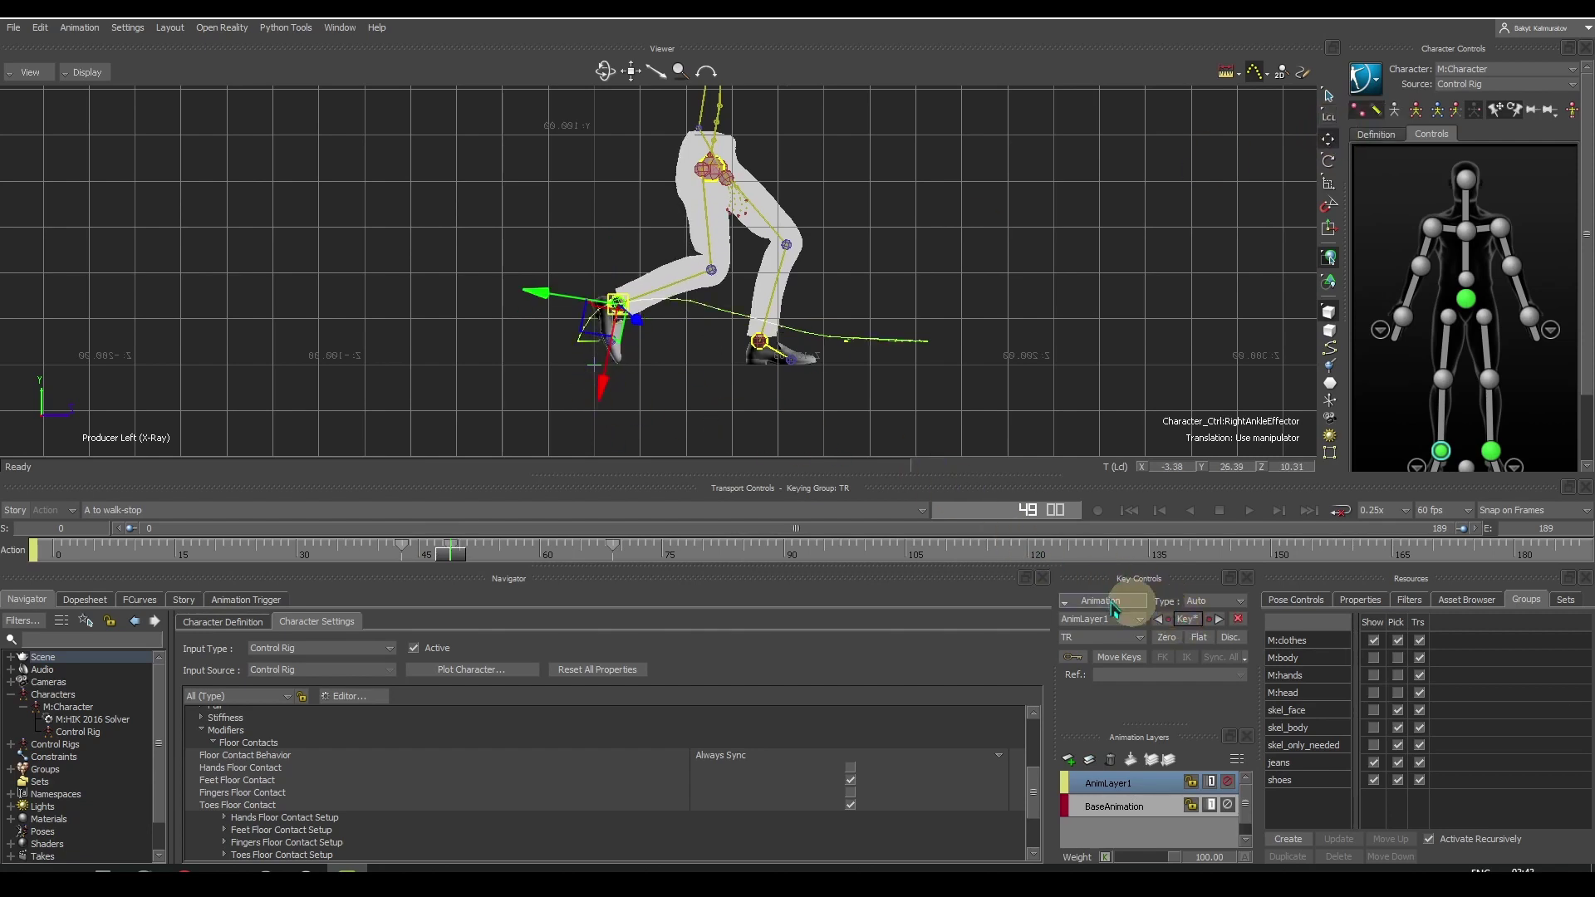
# - Adjust the right ankle effector's position at frames 63 and 58 to smooth the step's arc, keying both poses
pyautogui.moveTo(448, 551); pyautogui.dragTo(563, 551)
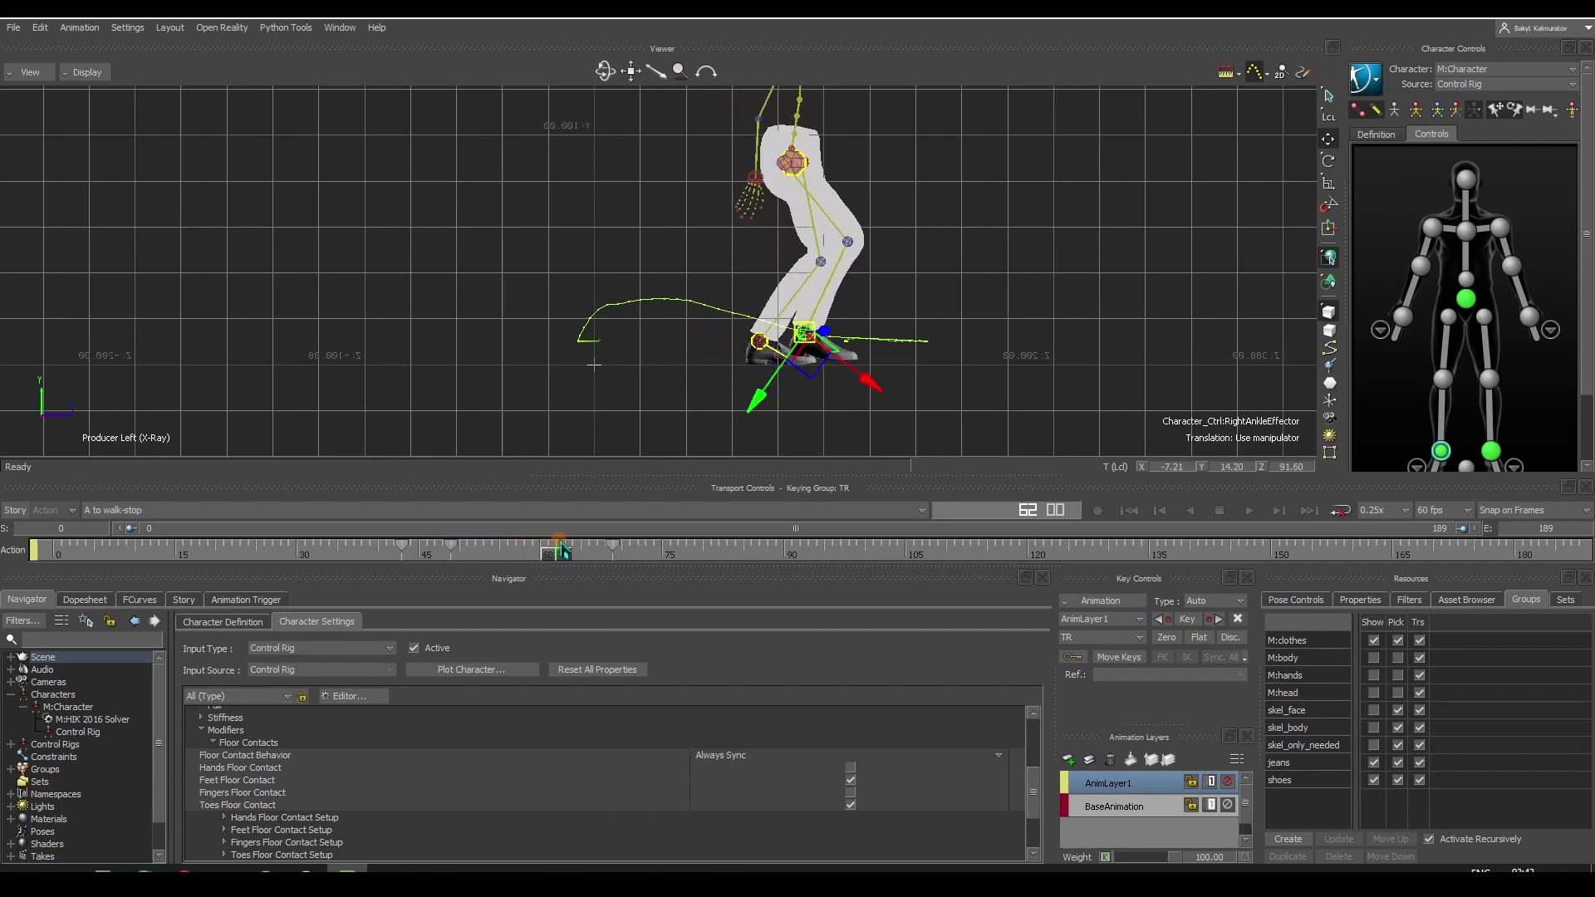
pyautogui.moveTo(790, 434); pyautogui.dragTo(793, 425)
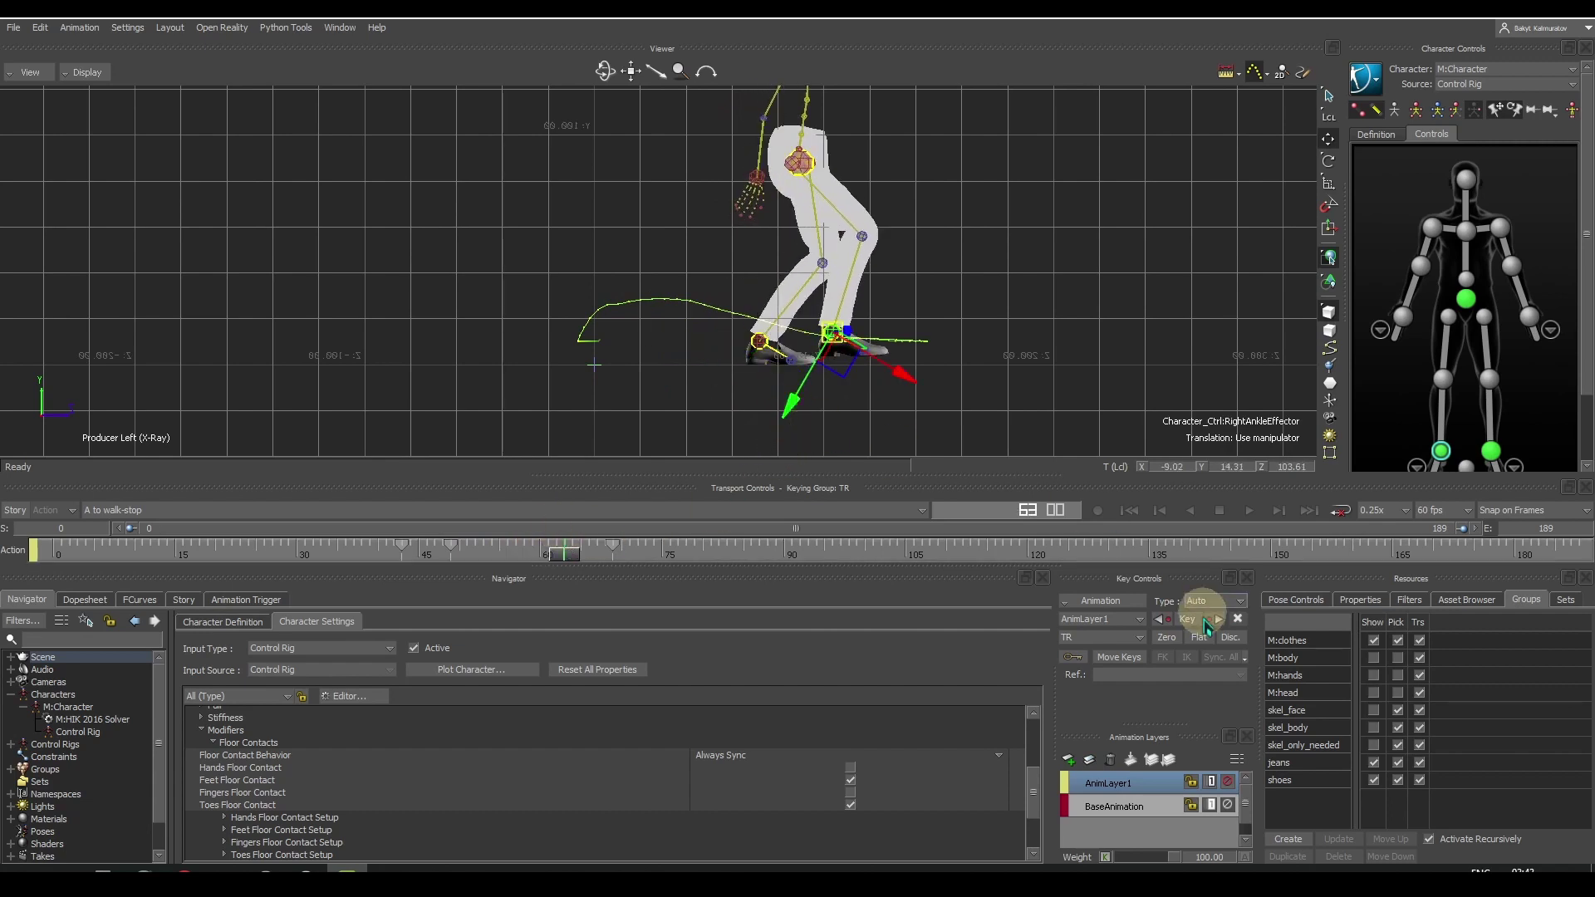
pyautogui.click(1189, 622)
pyautogui.moveTo(562, 552); pyautogui.dragTo(523, 552)
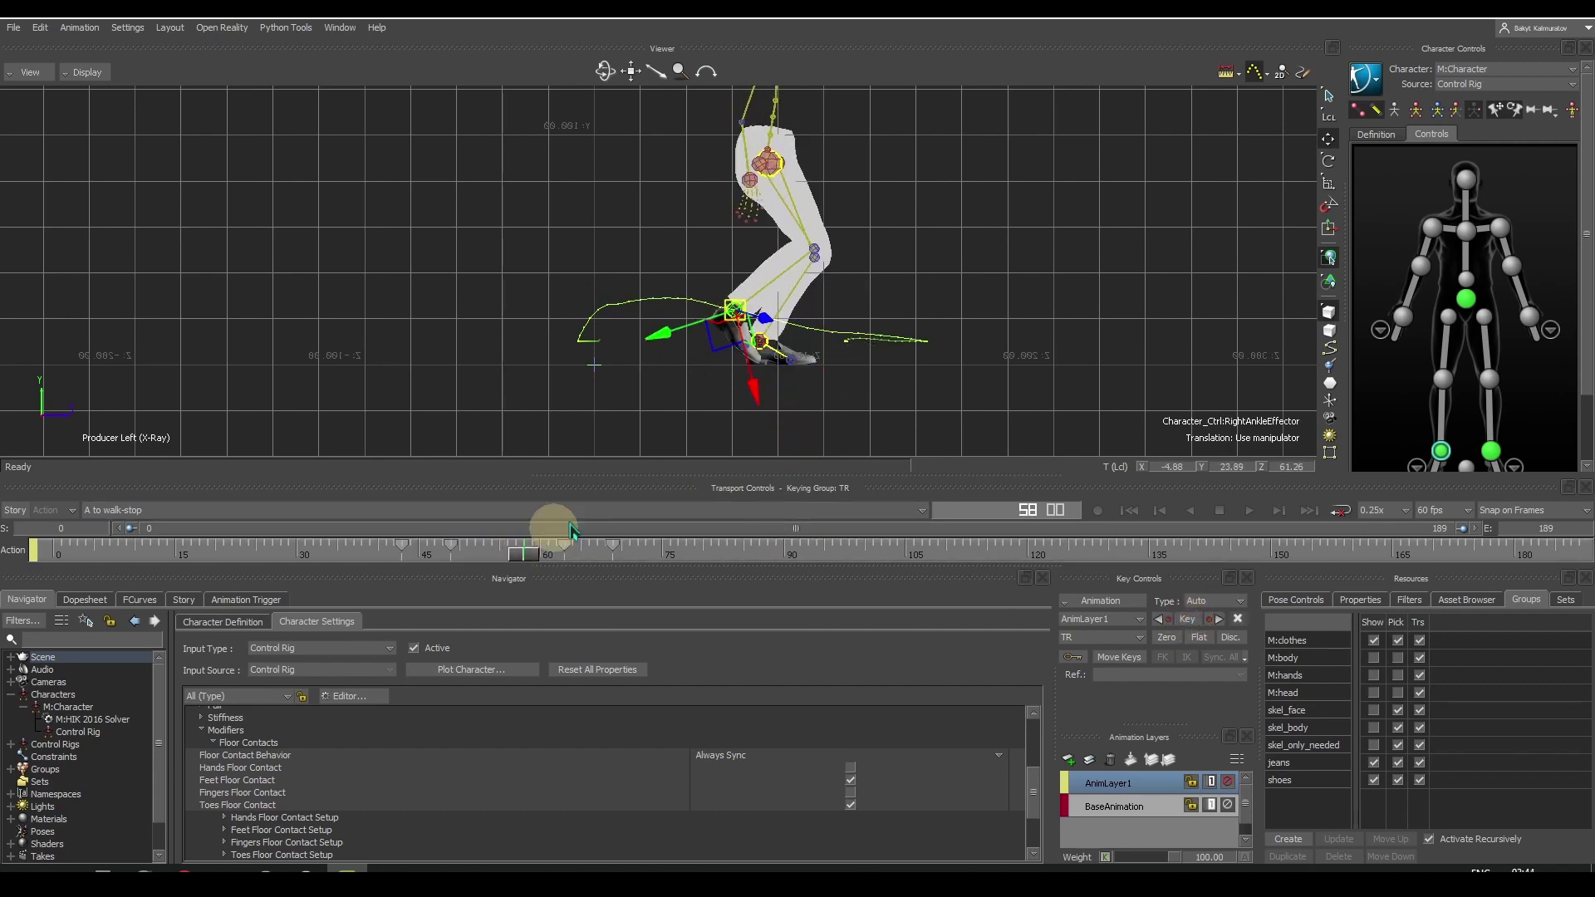
pyautogui.moveTo(724, 343); pyautogui.dragTo(727, 338)
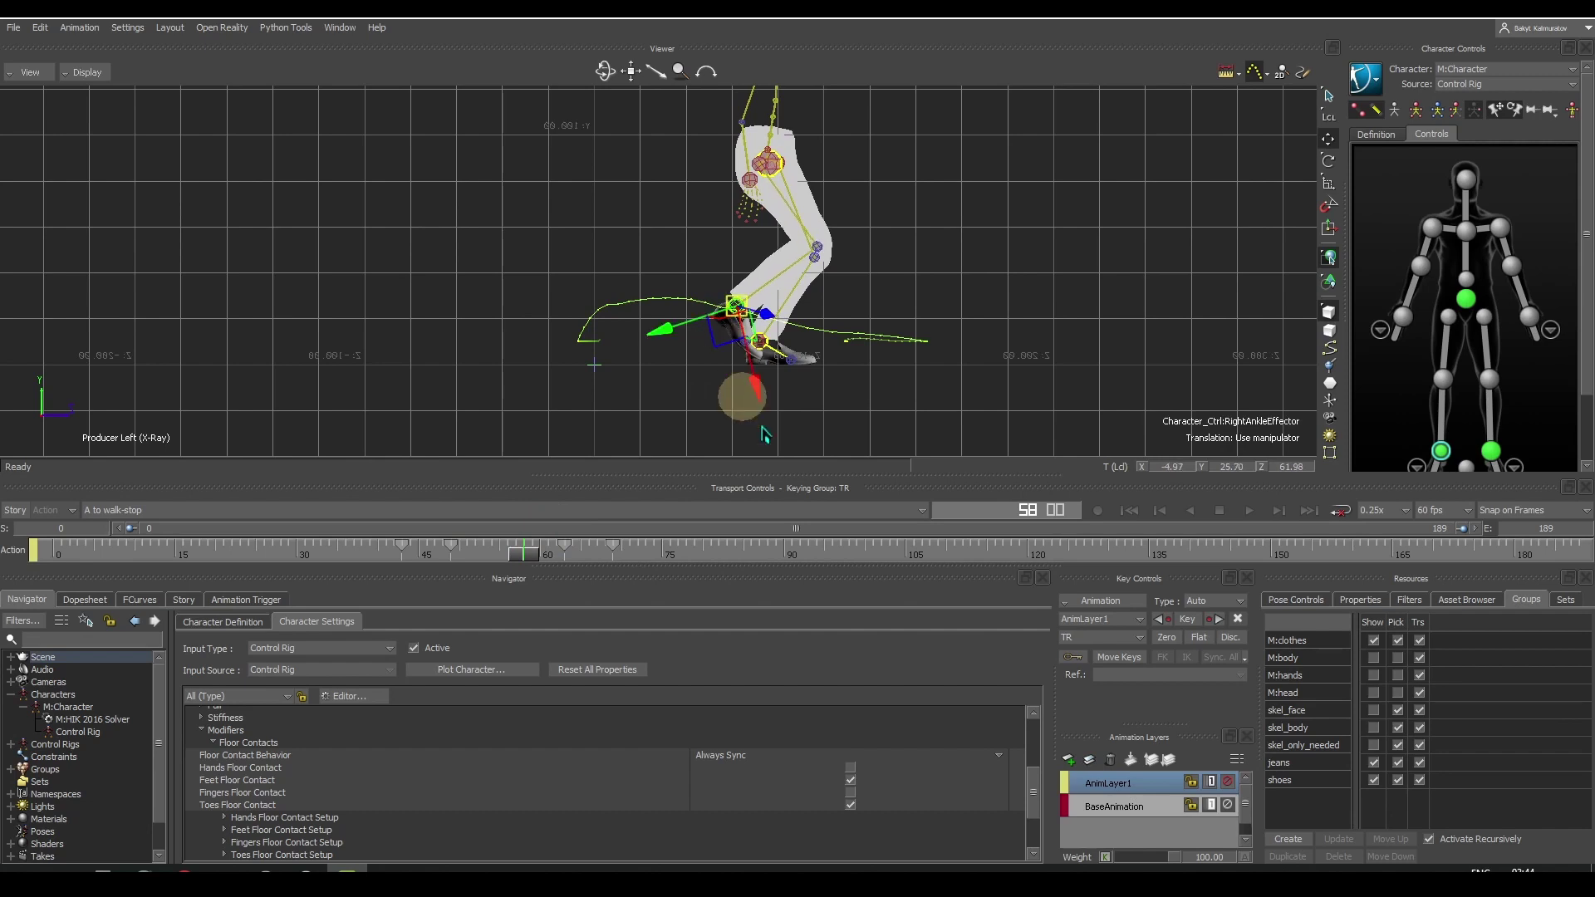
pyautogui.click(1166, 622)
# - Bracket the second step with zero keys at frames 135 and 147, and key an adjusted right ankle position at frame 140
pyautogui.moveTo(524, 551); pyautogui.dragTo(1189, 554)
pyautogui.click(1166, 637)
pyautogui.click(897, 419)
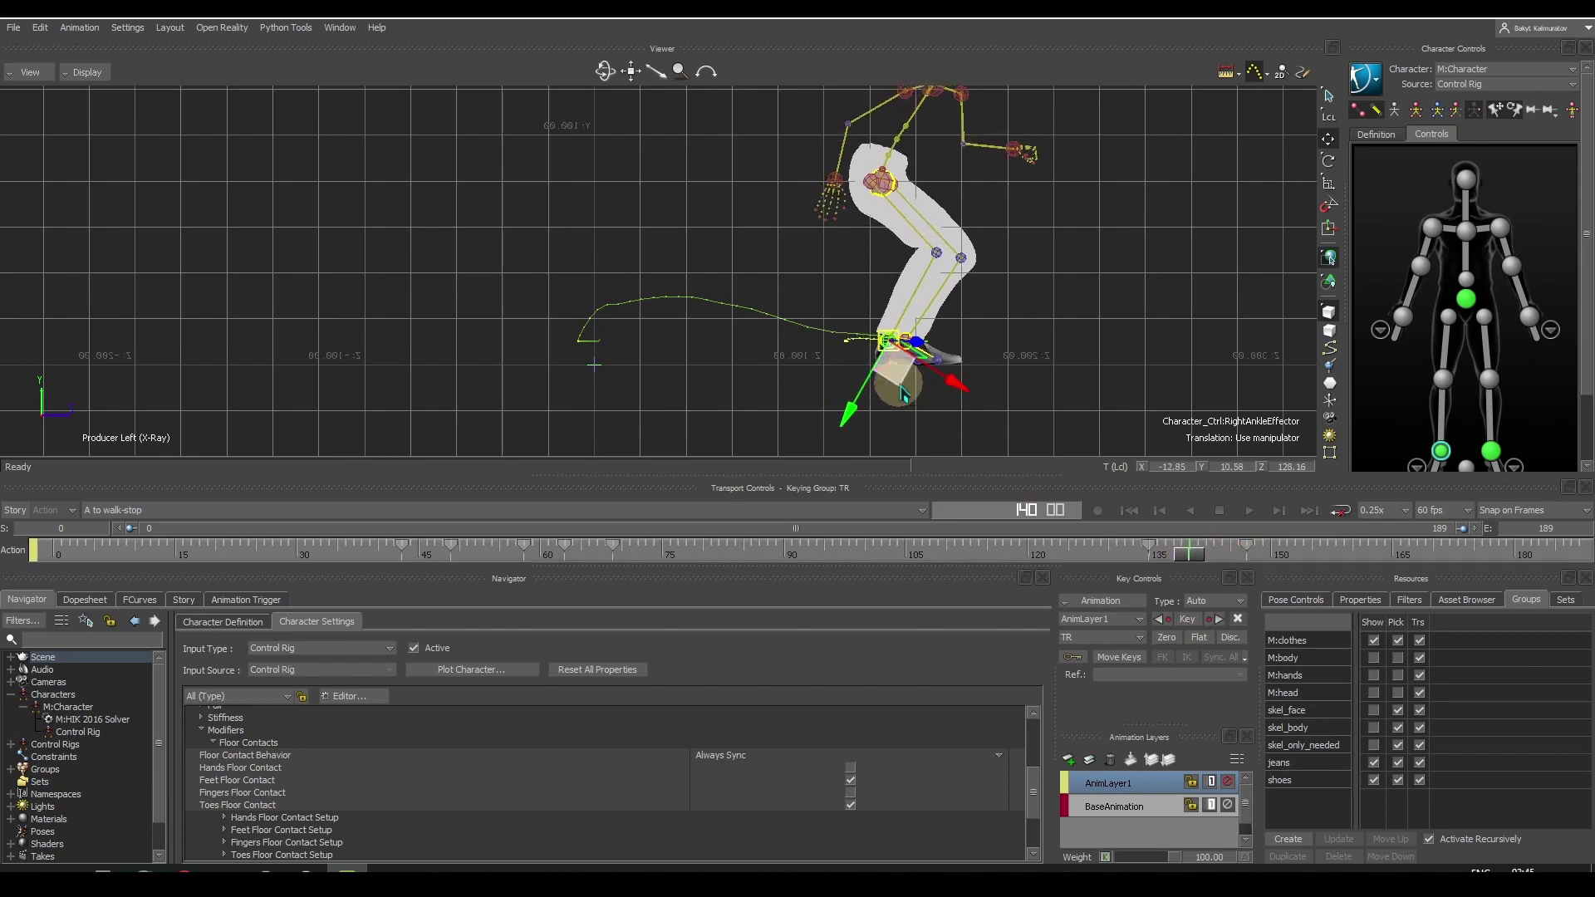
pyautogui.click(1187, 618)
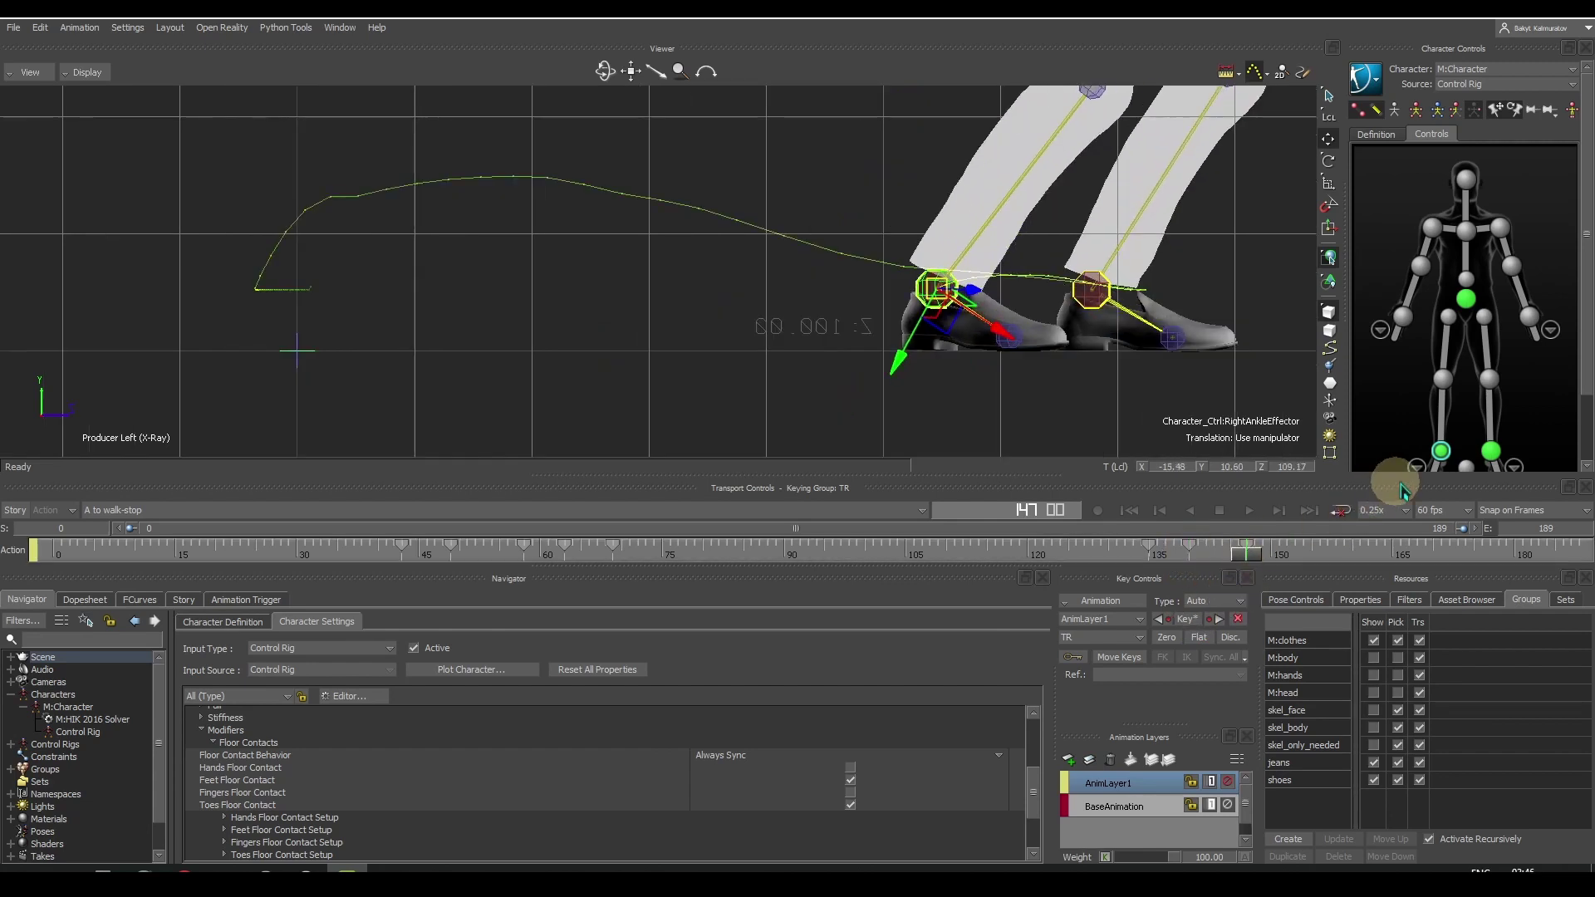
# - Create an auxiliary effector for the right ankle at frame 147 and bring its IK blend settings into view
pyautogui.rightClick(1441, 453)
pyautogui.click(1498, 492)
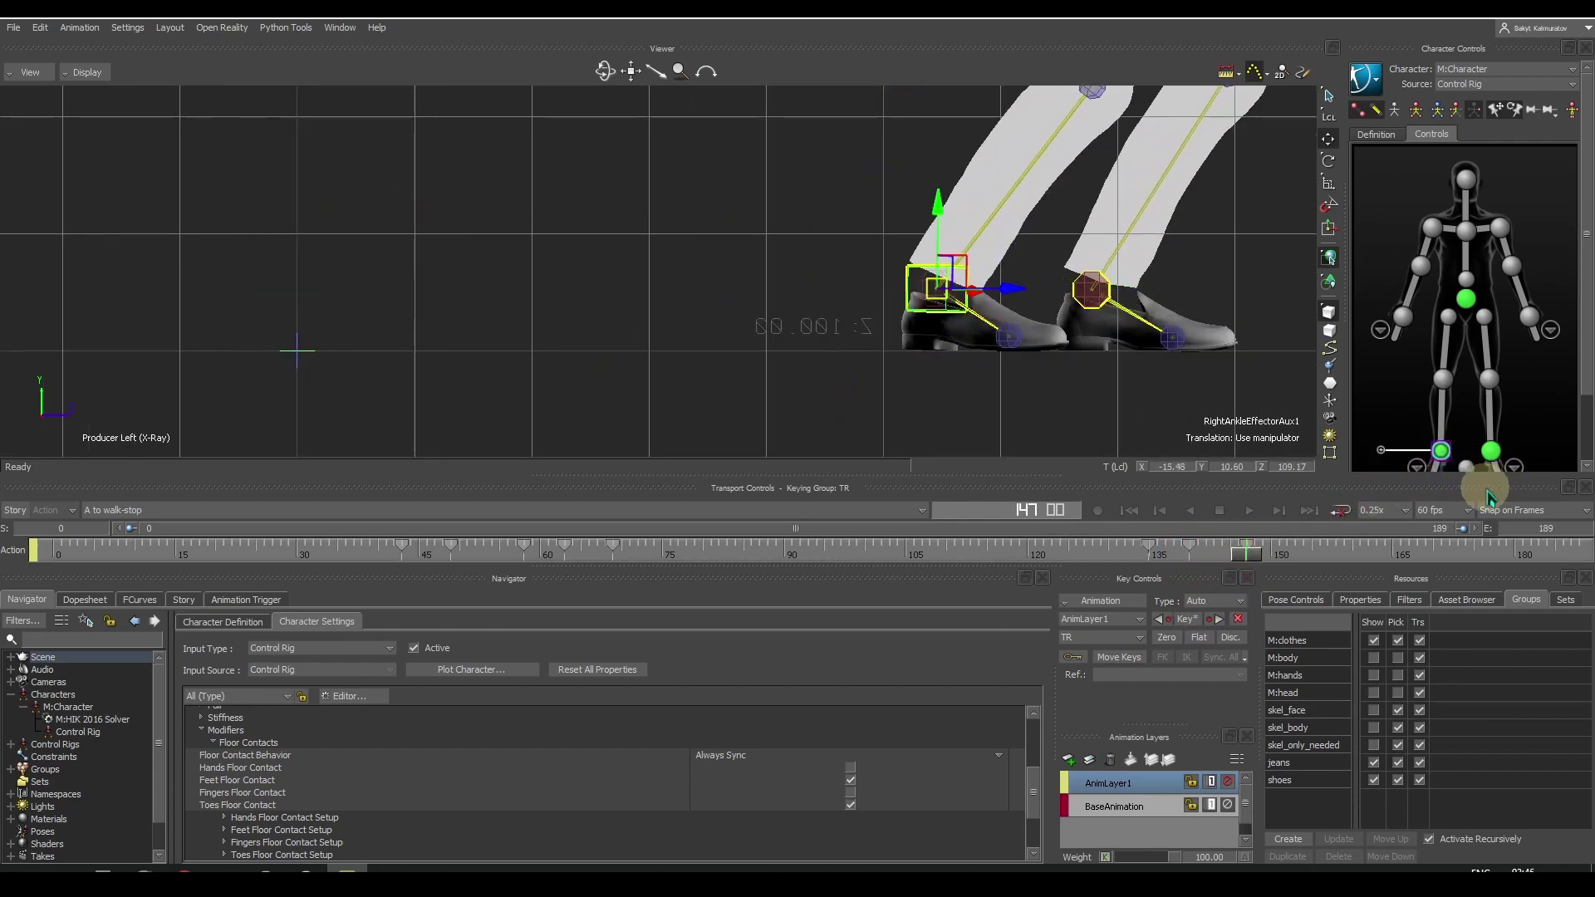
pyautogui.moveTo(1585, 378); pyautogui.dragTo(1586, 469)
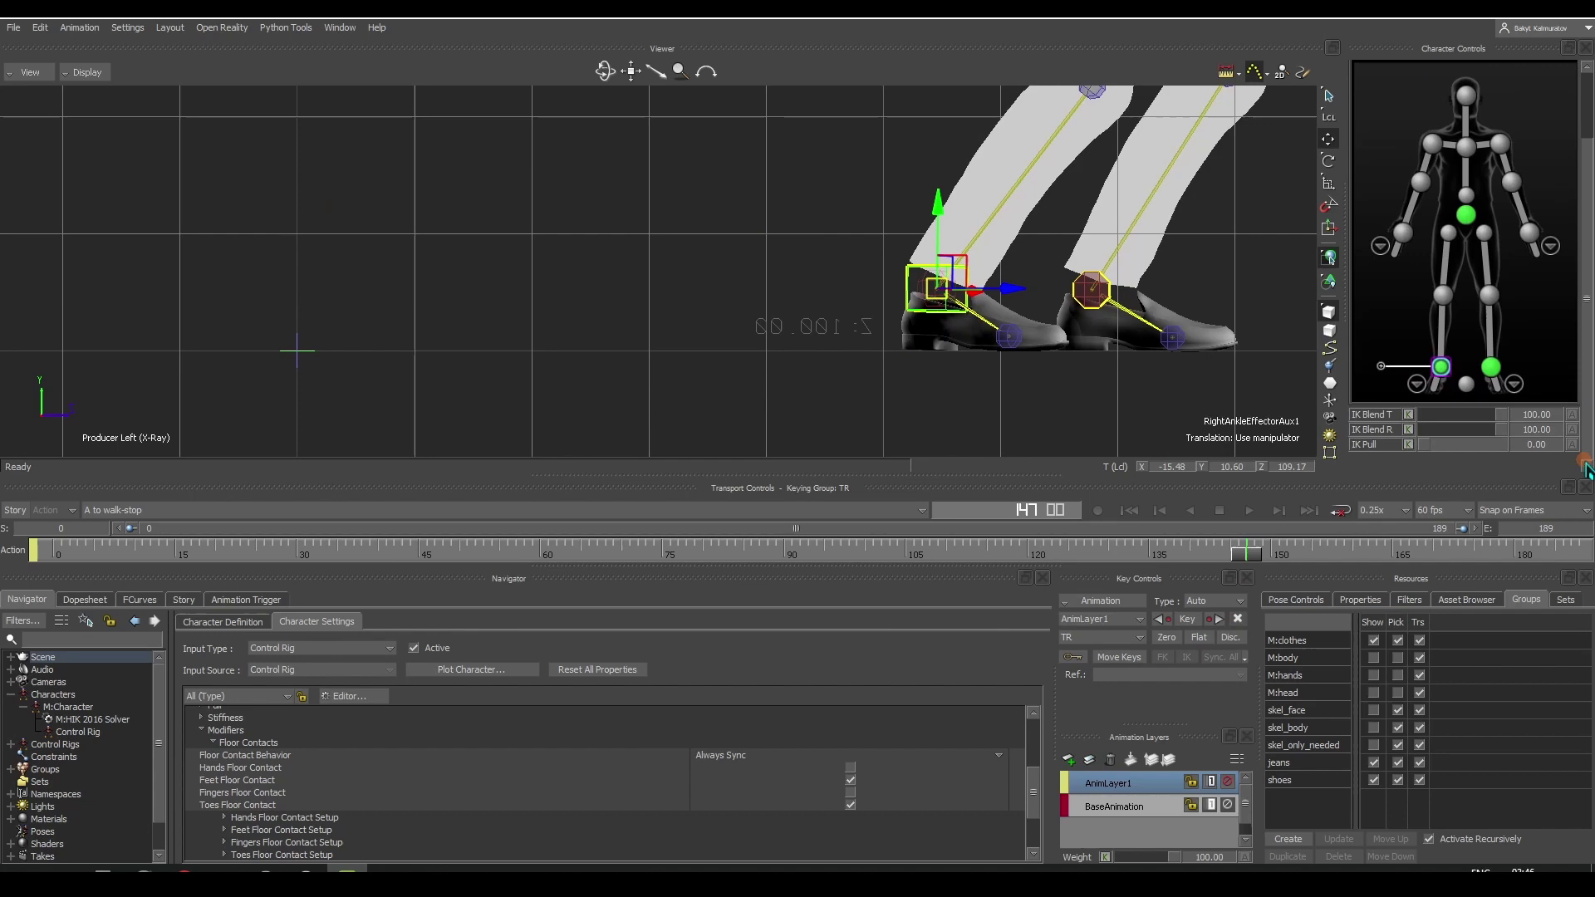
# - Key the right ankle auxiliary effector's IK Blend T and IK Blend R at 0 on frame 147 and at 100 on frame 148
pyautogui.click(1472, 432)
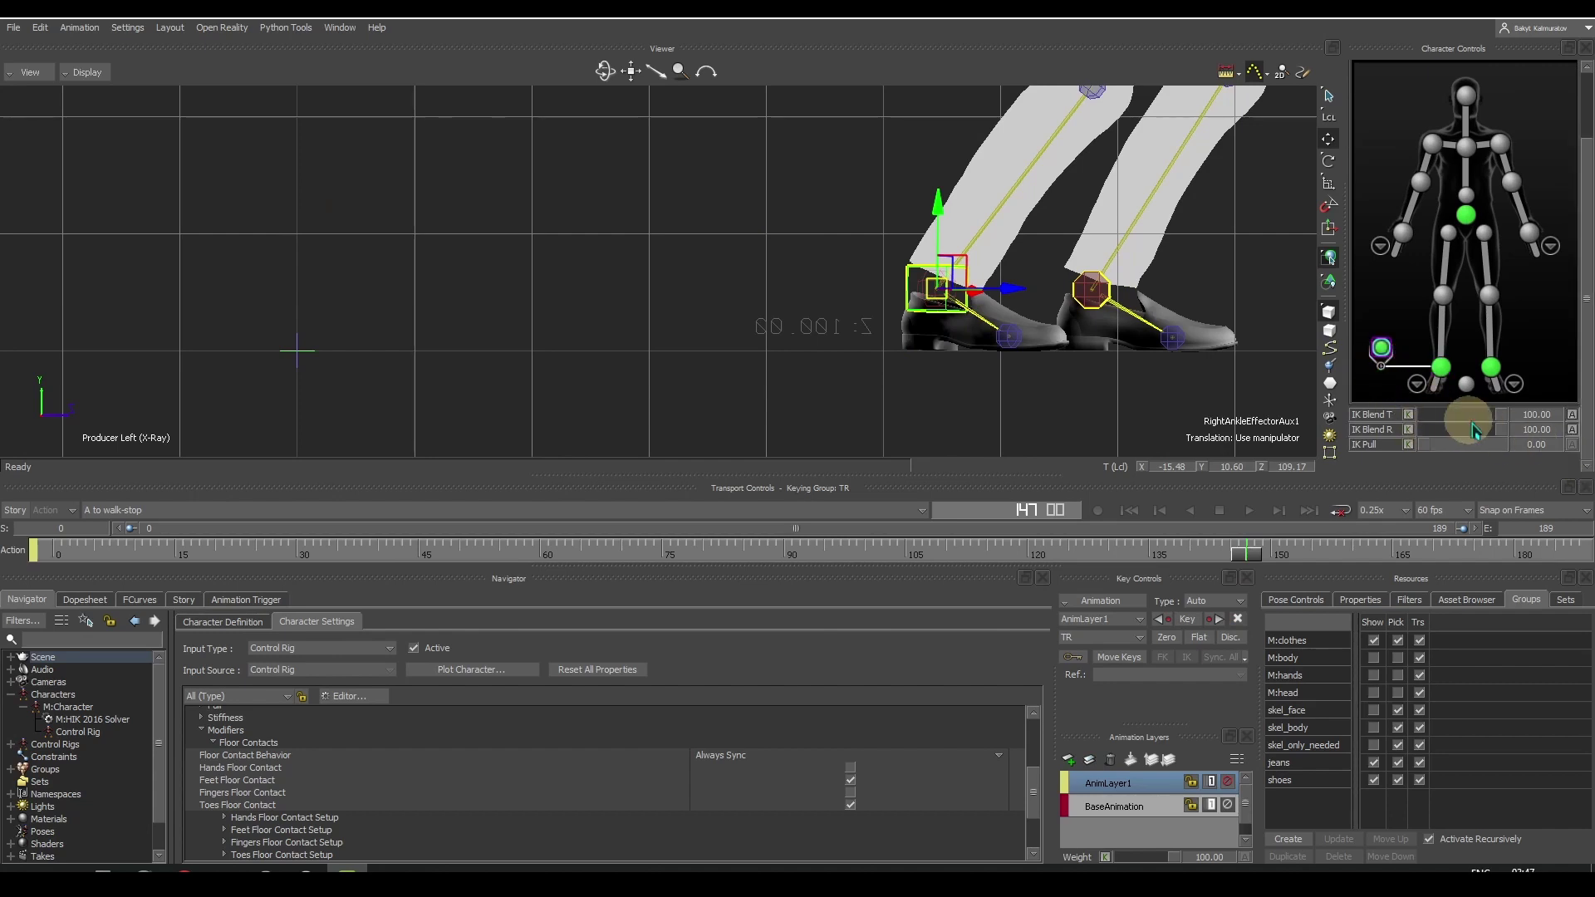
pyautogui.click(1495, 430)
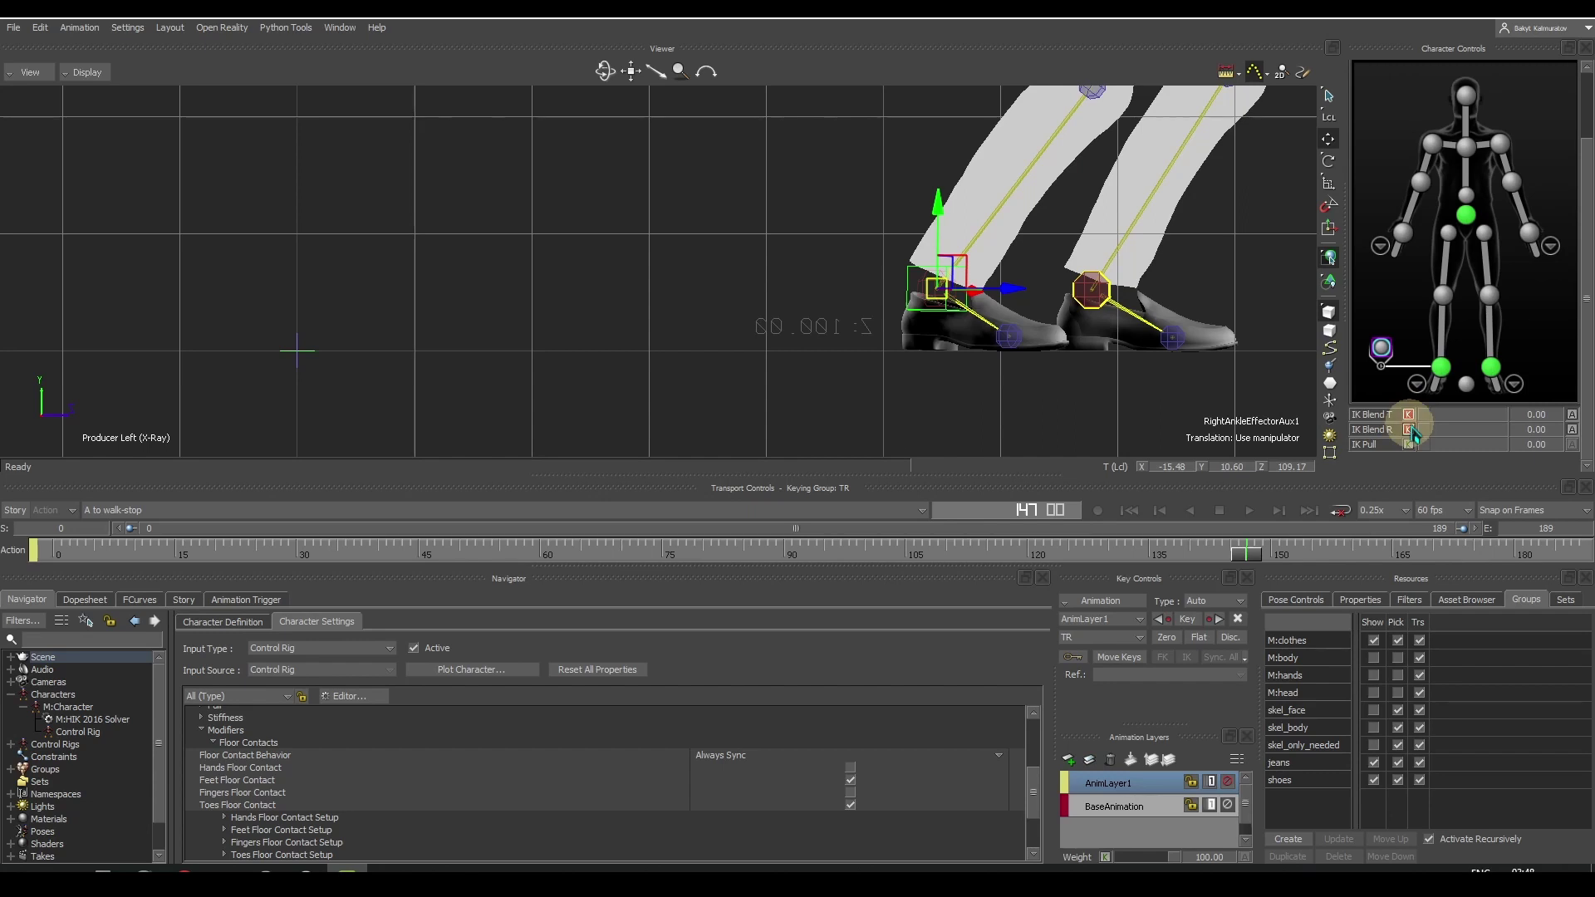
pyautogui.click(1293, 469)
pyautogui.click(1280, 512)
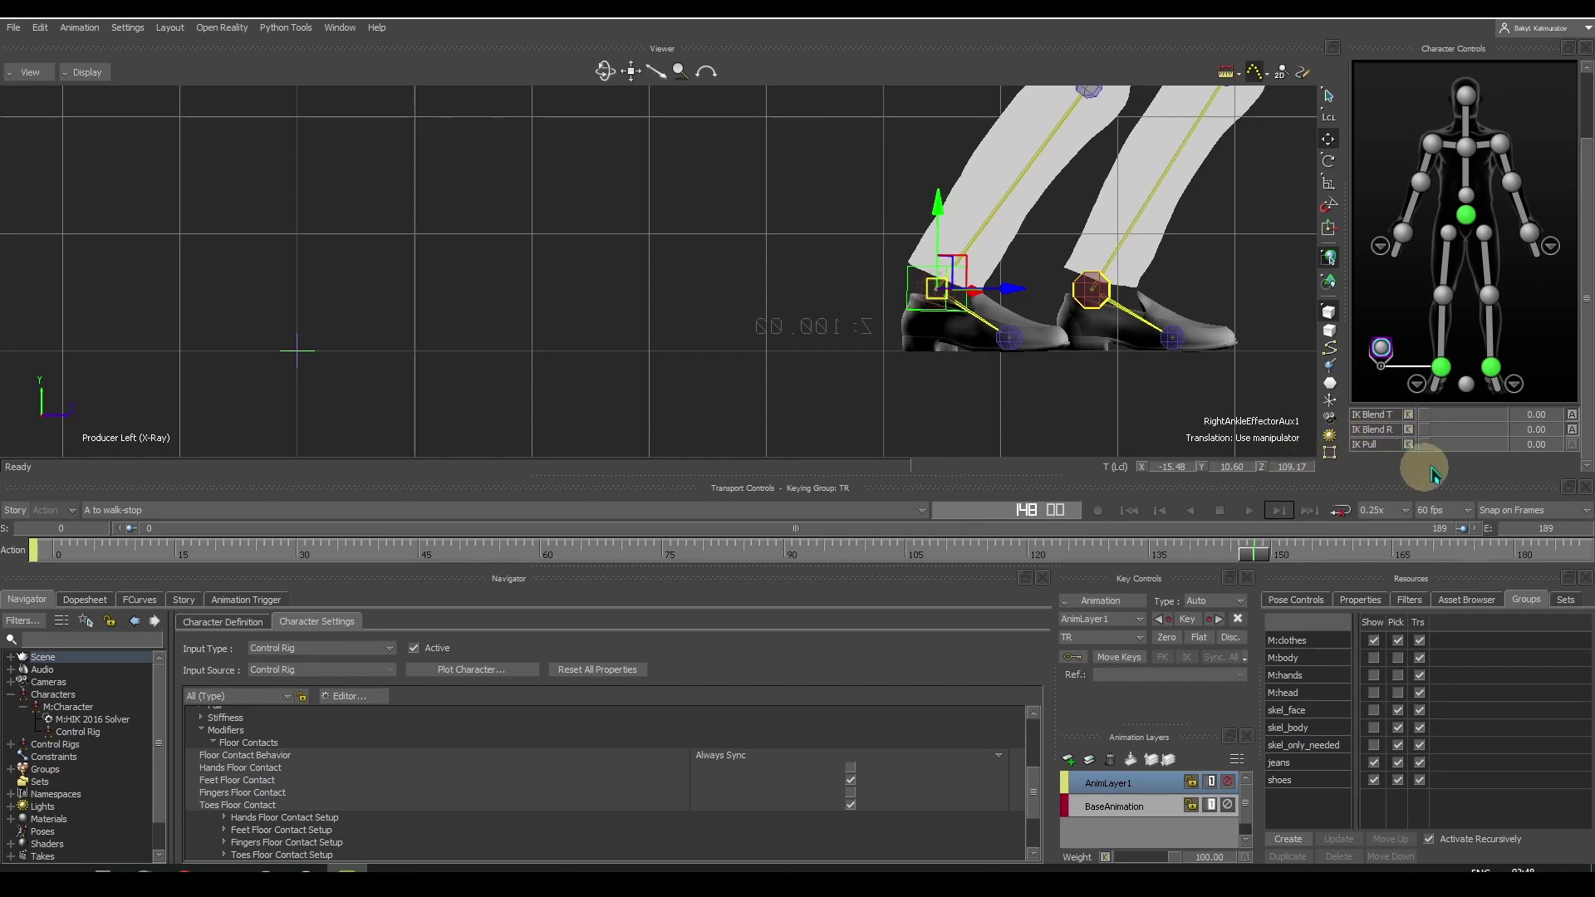
pyautogui.moveTo(1430, 422); pyautogui.dragTo(1528, 445)
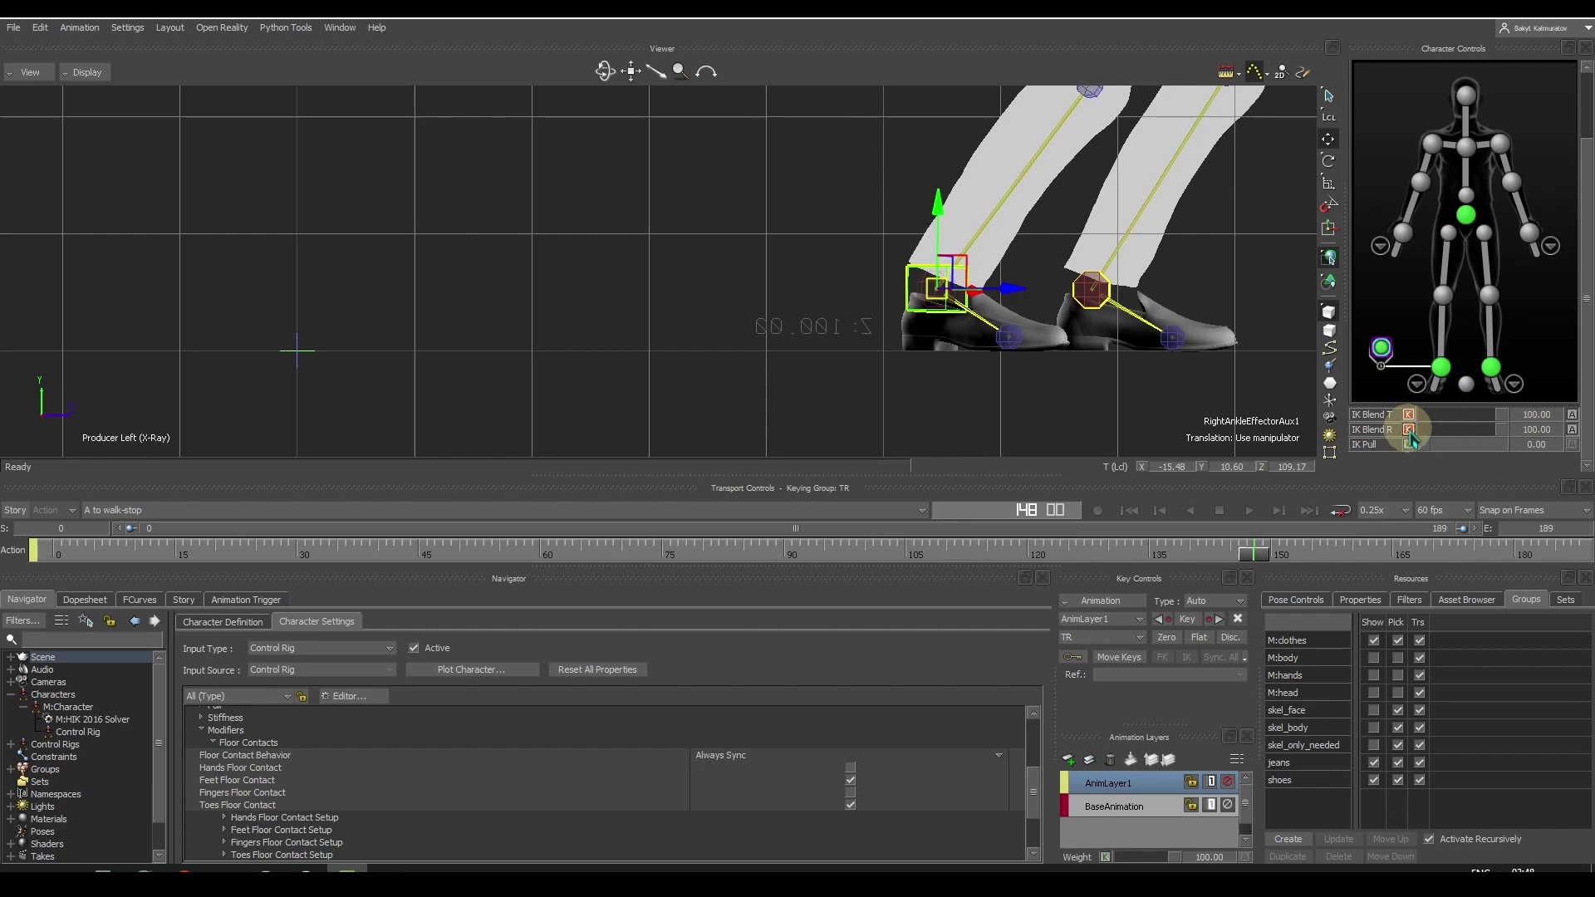
# - Key the main right ankle effector's IK Blend T and IK Blend R at 100 on frame 147 and at 0 on frame 148
pyautogui.click(1442, 376)
pyautogui.click(1444, 376)
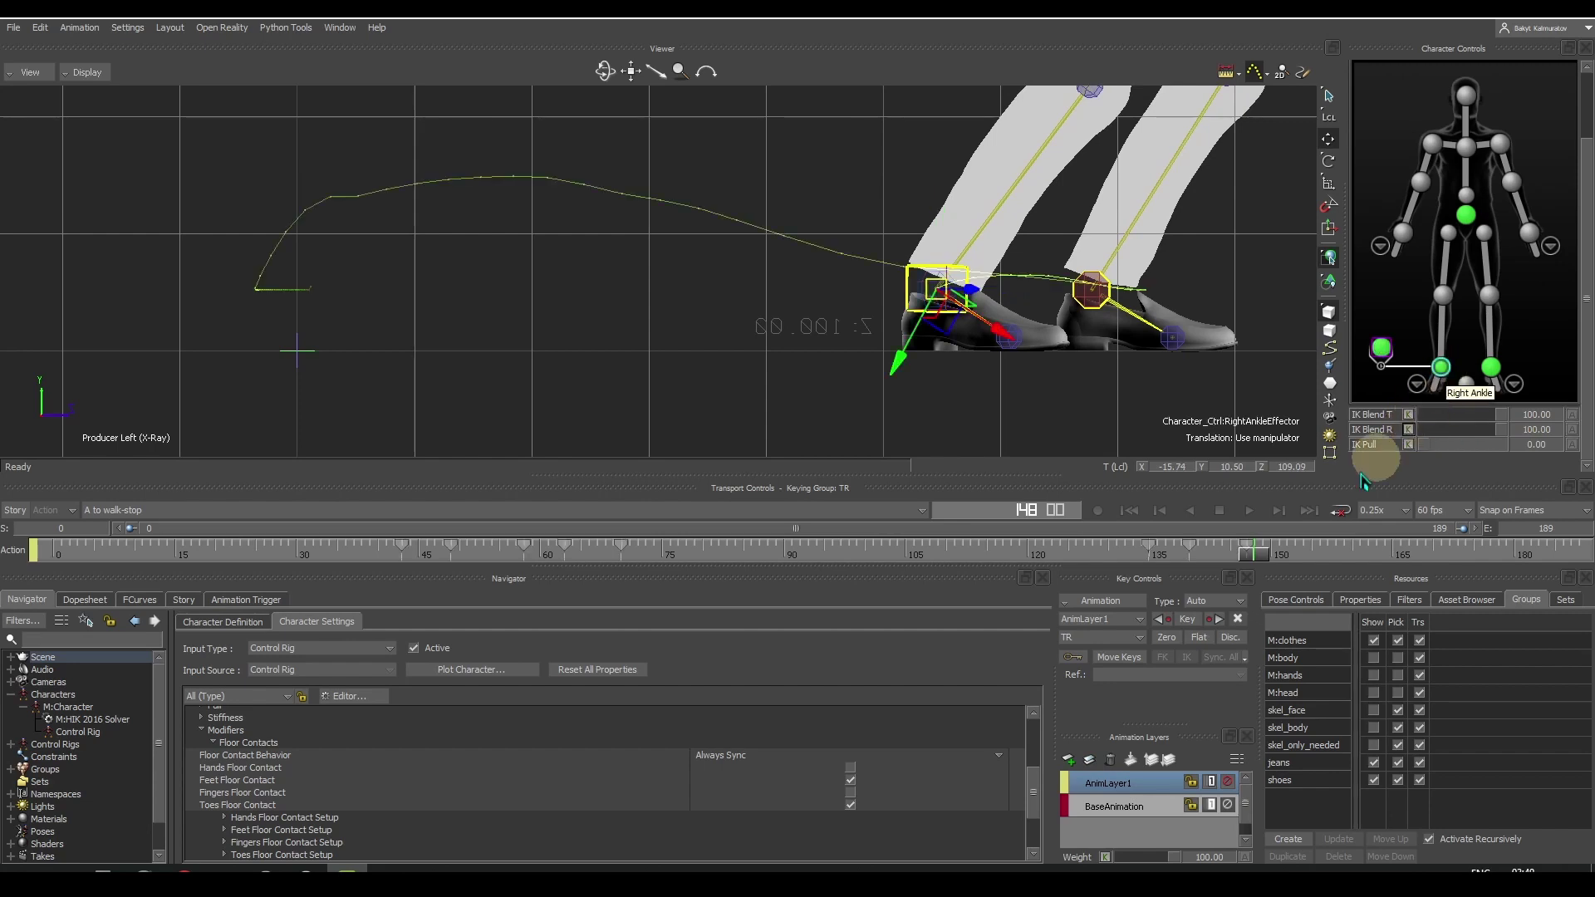
pyautogui.click(1160, 511)
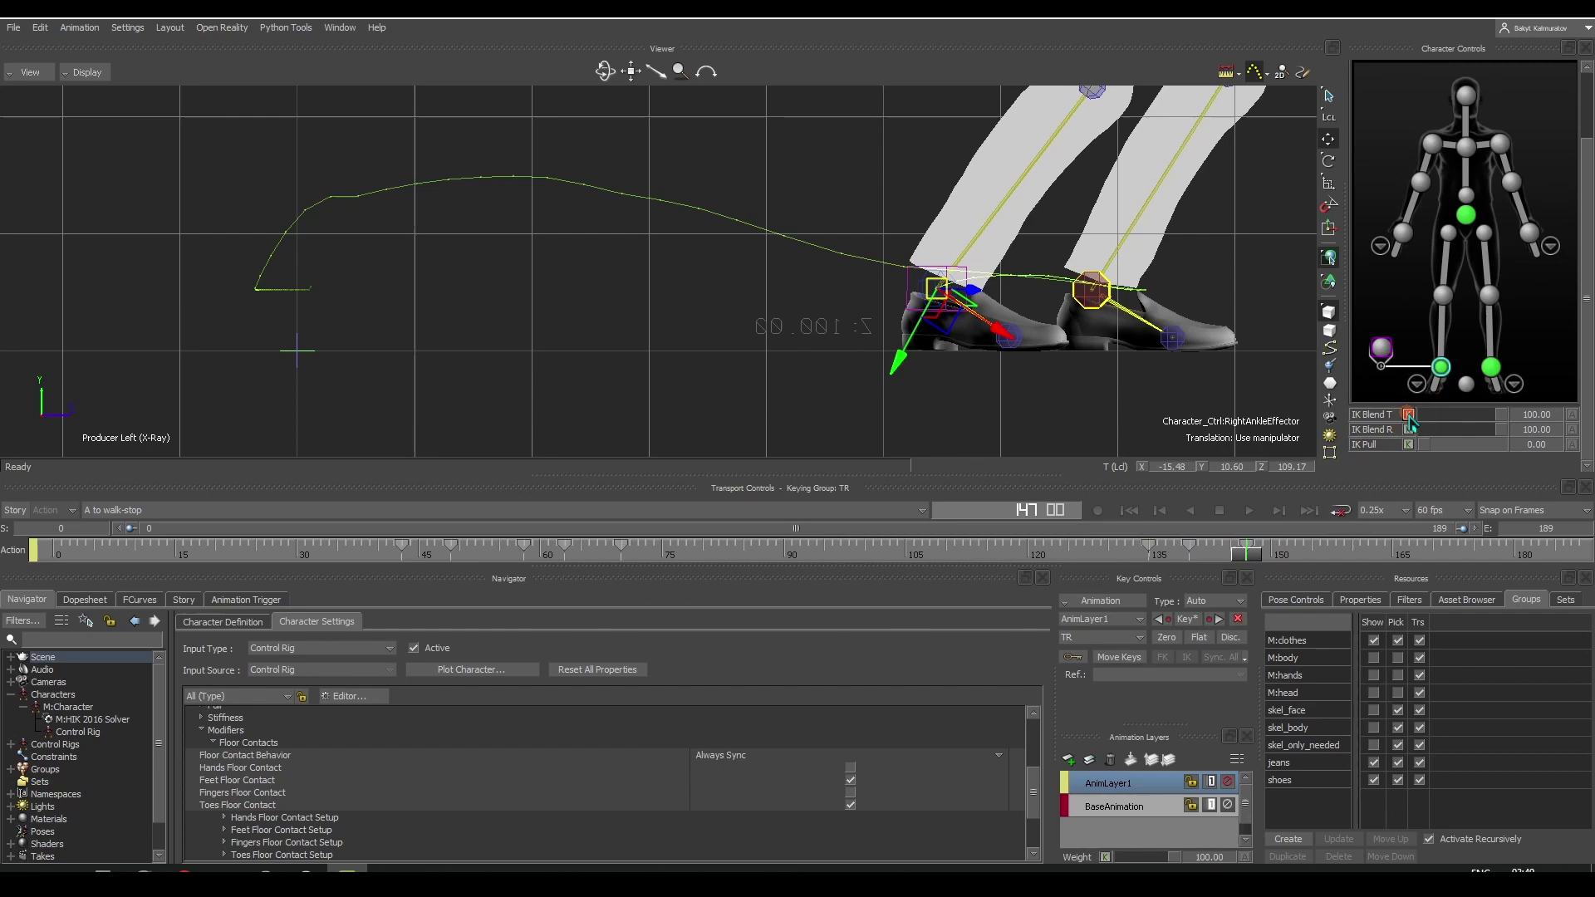
pyautogui.click(1279, 512)
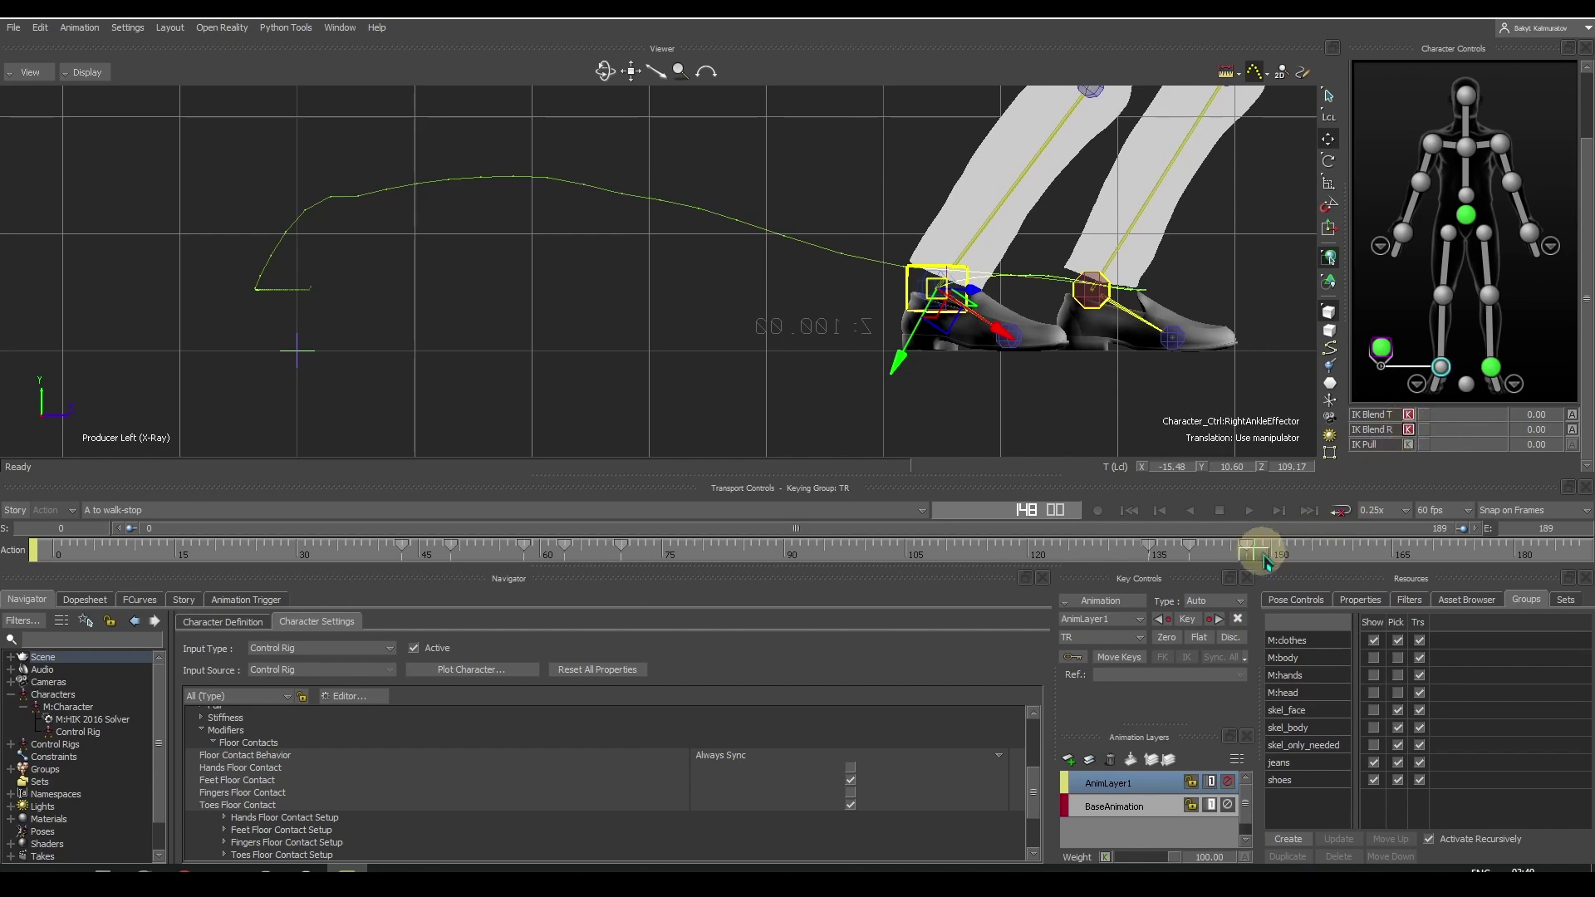
# - Create a second right ankle auxiliary effector at frame 70, keying its IK Blend T and R at 0 there and at 100 on frame 71
pyautogui.moveTo(1258, 550); pyautogui.dragTo(620, 588)
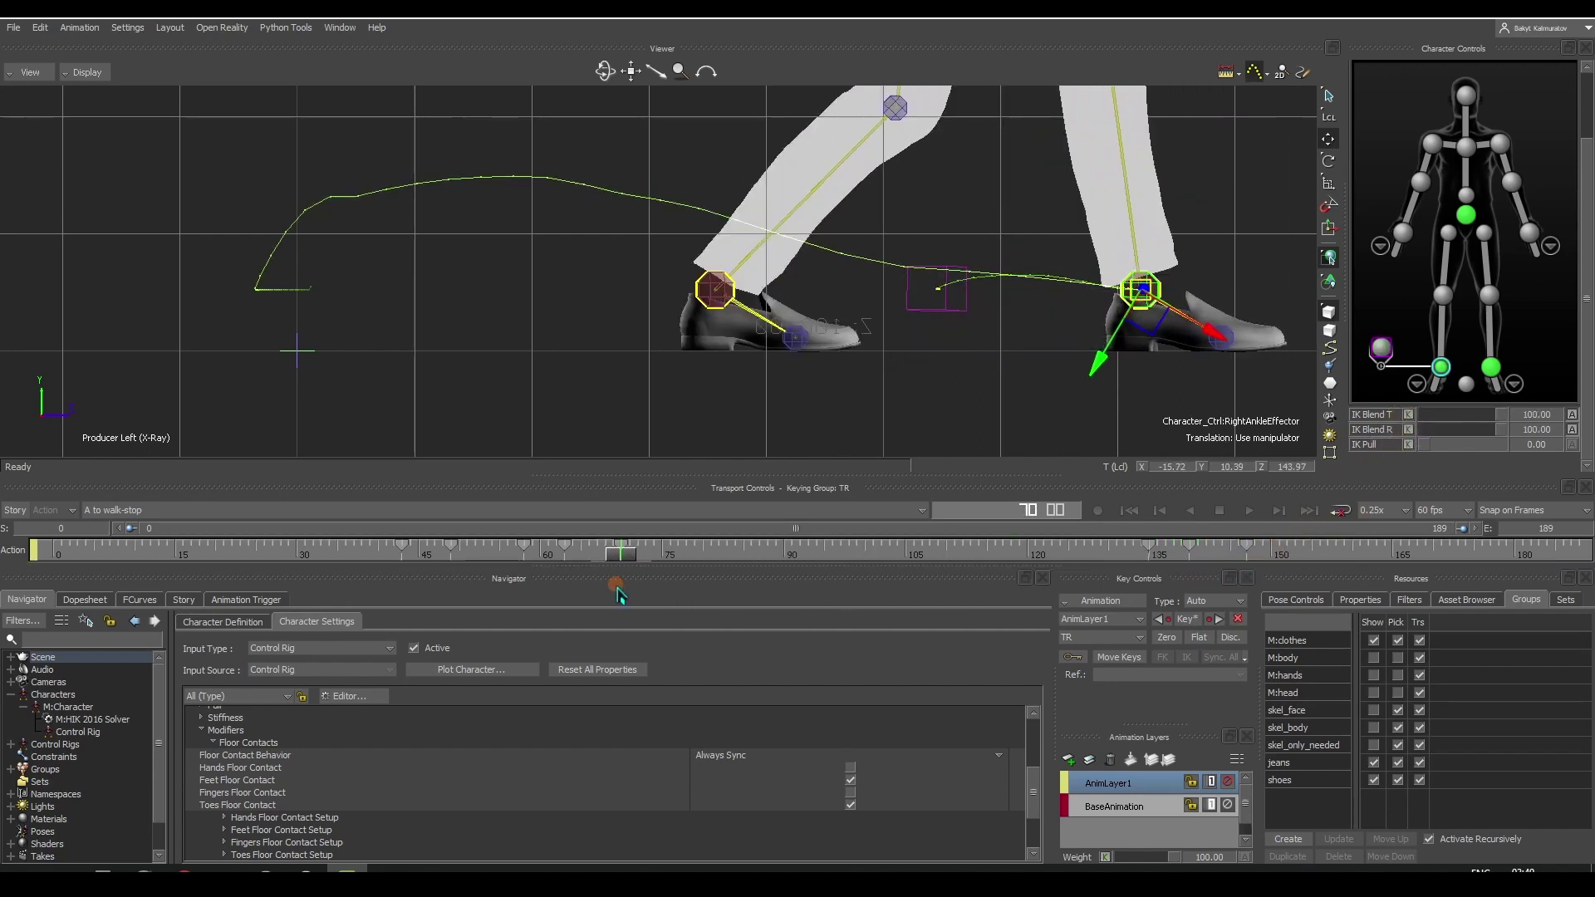
pyautogui.rightClick(1440, 366)
pyautogui.click(1473, 428)
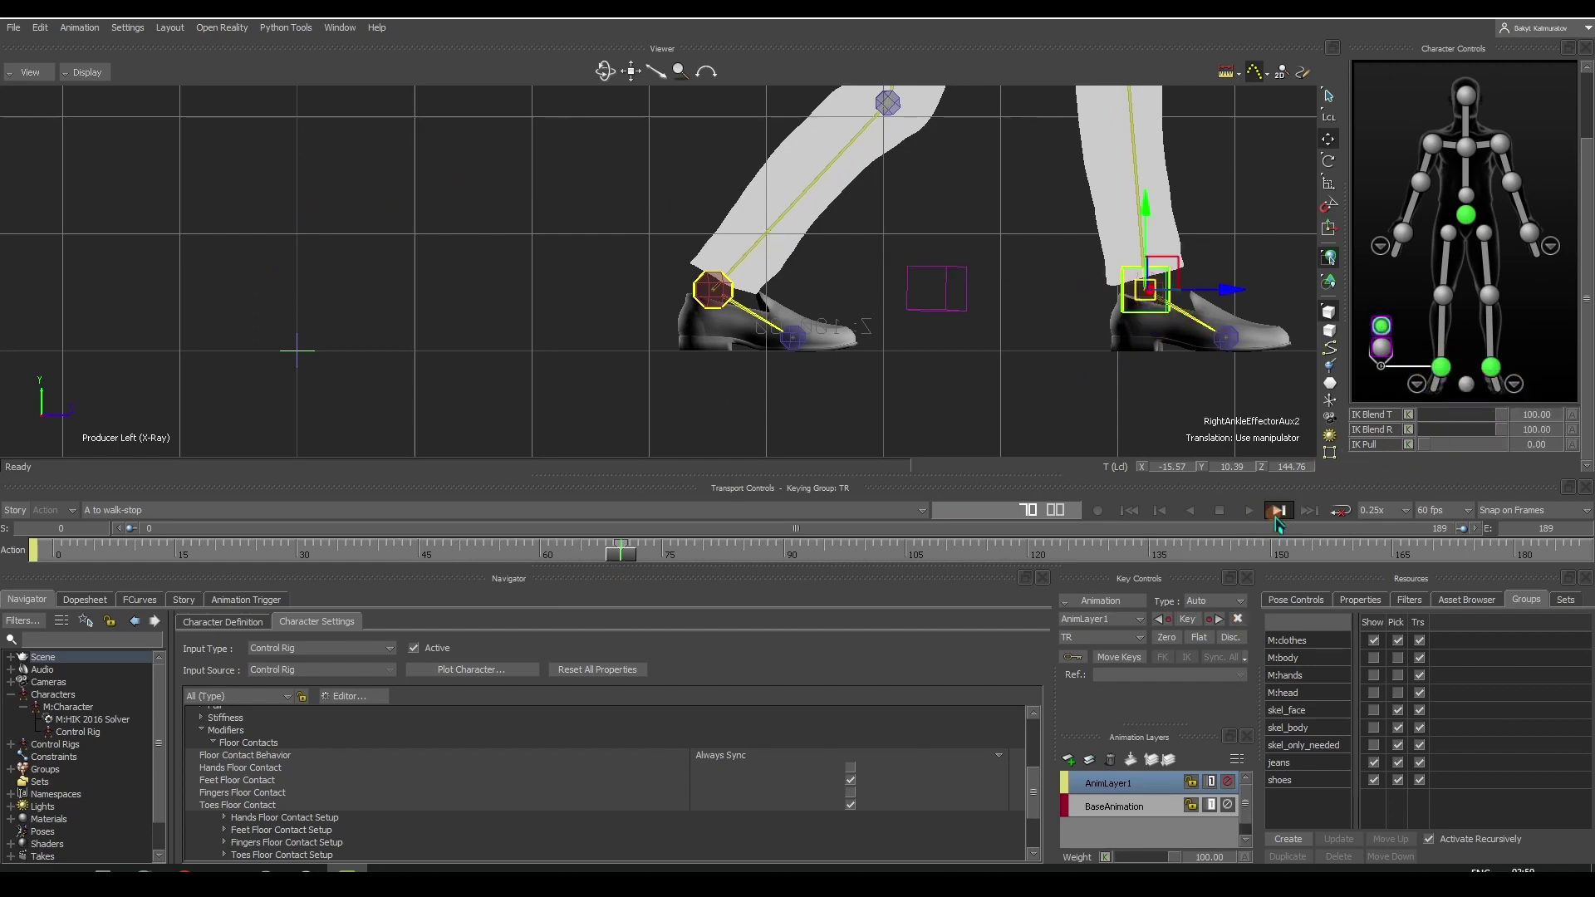
pyautogui.click(1278, 510)
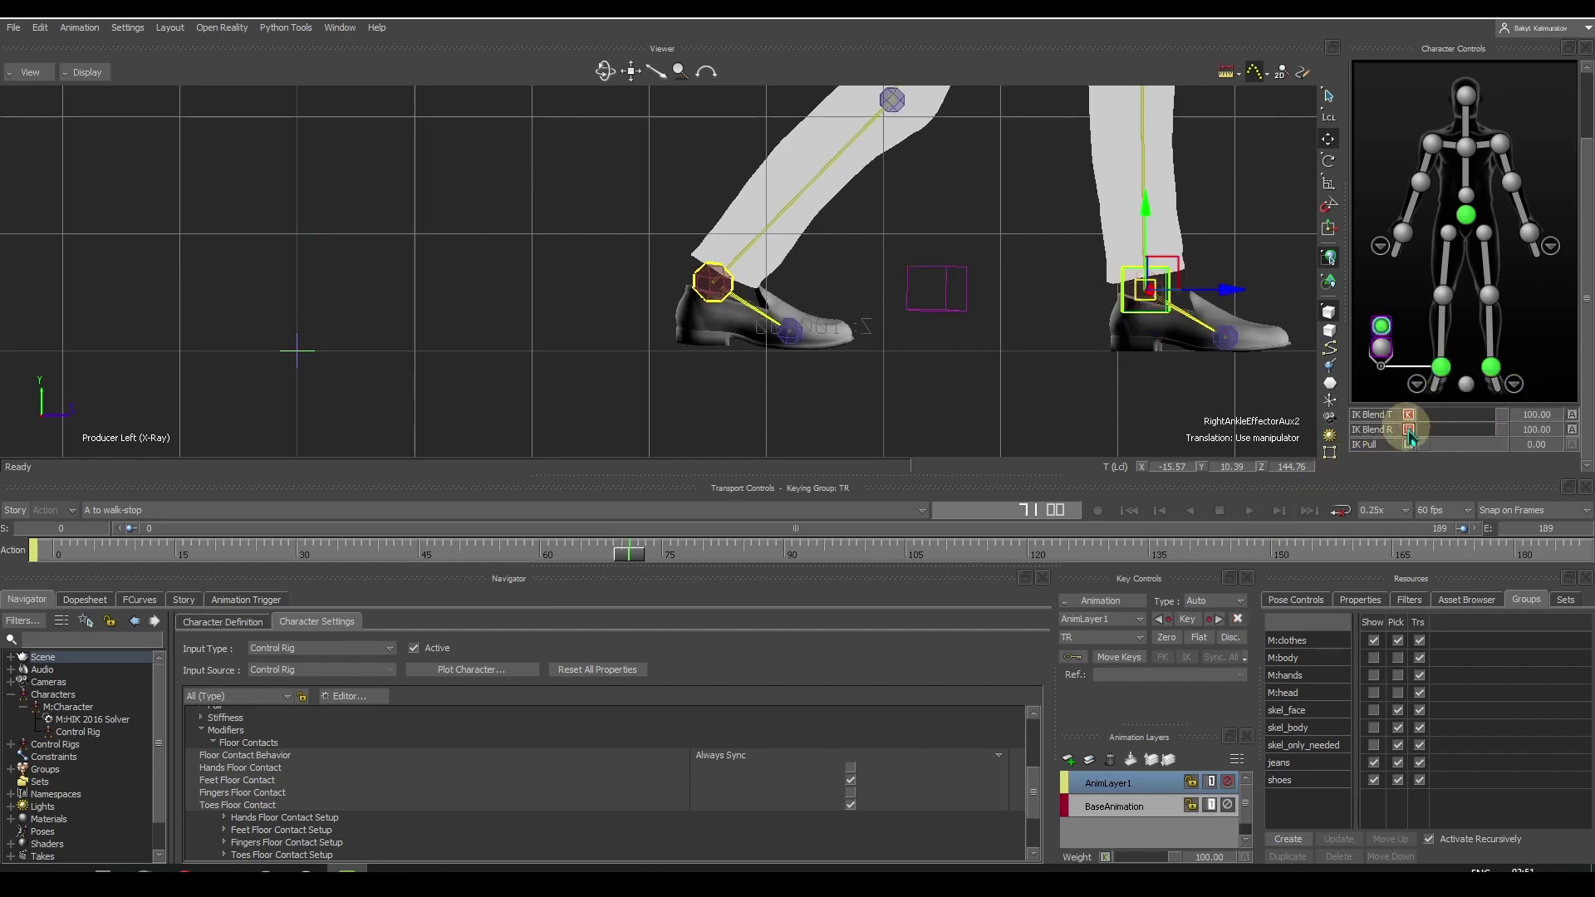
pyautogui.click(1160, 510)
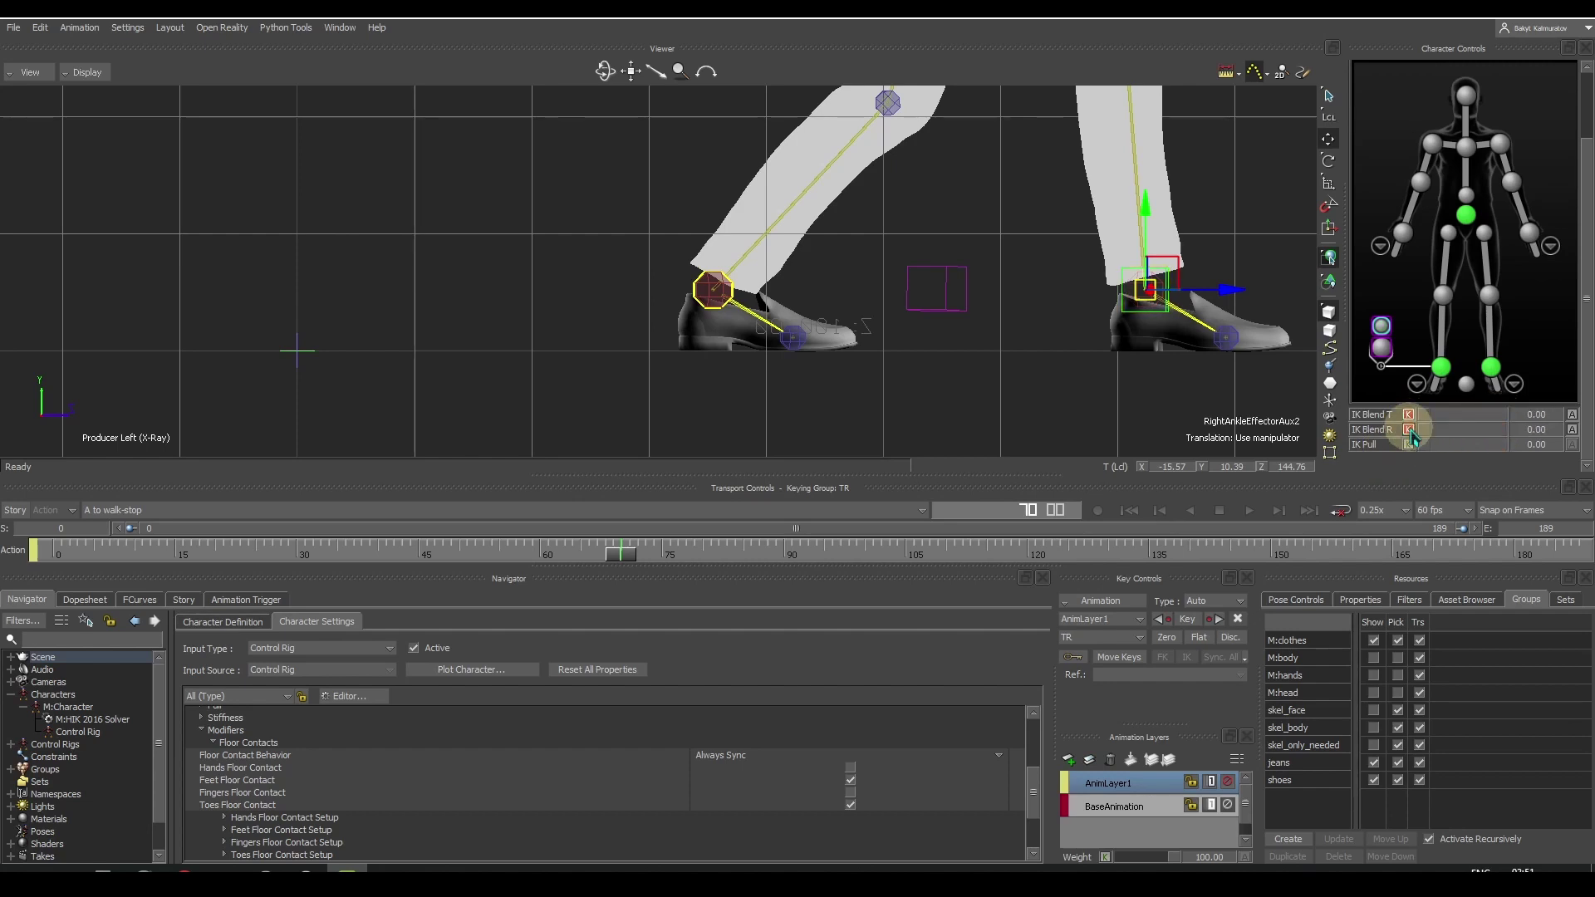
# - Key the main right ankle effector's translation and rotation IK blends at 100 on frame 70 and at 0 on frame 71
pyautogui.click(1441, 375)
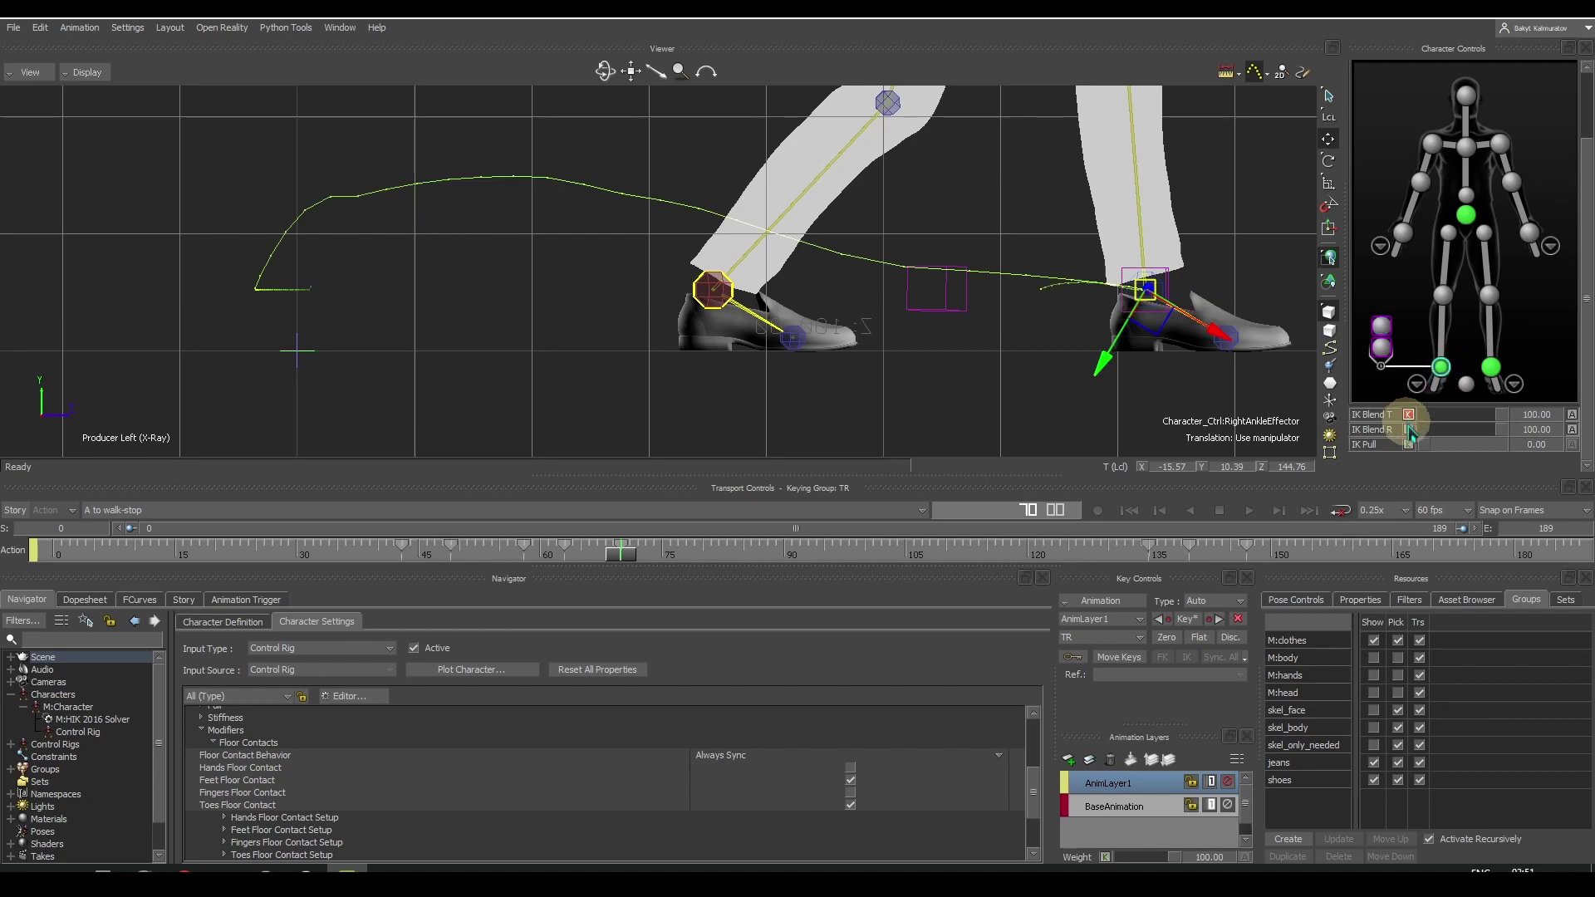
pyautogui.click(1278, 510)
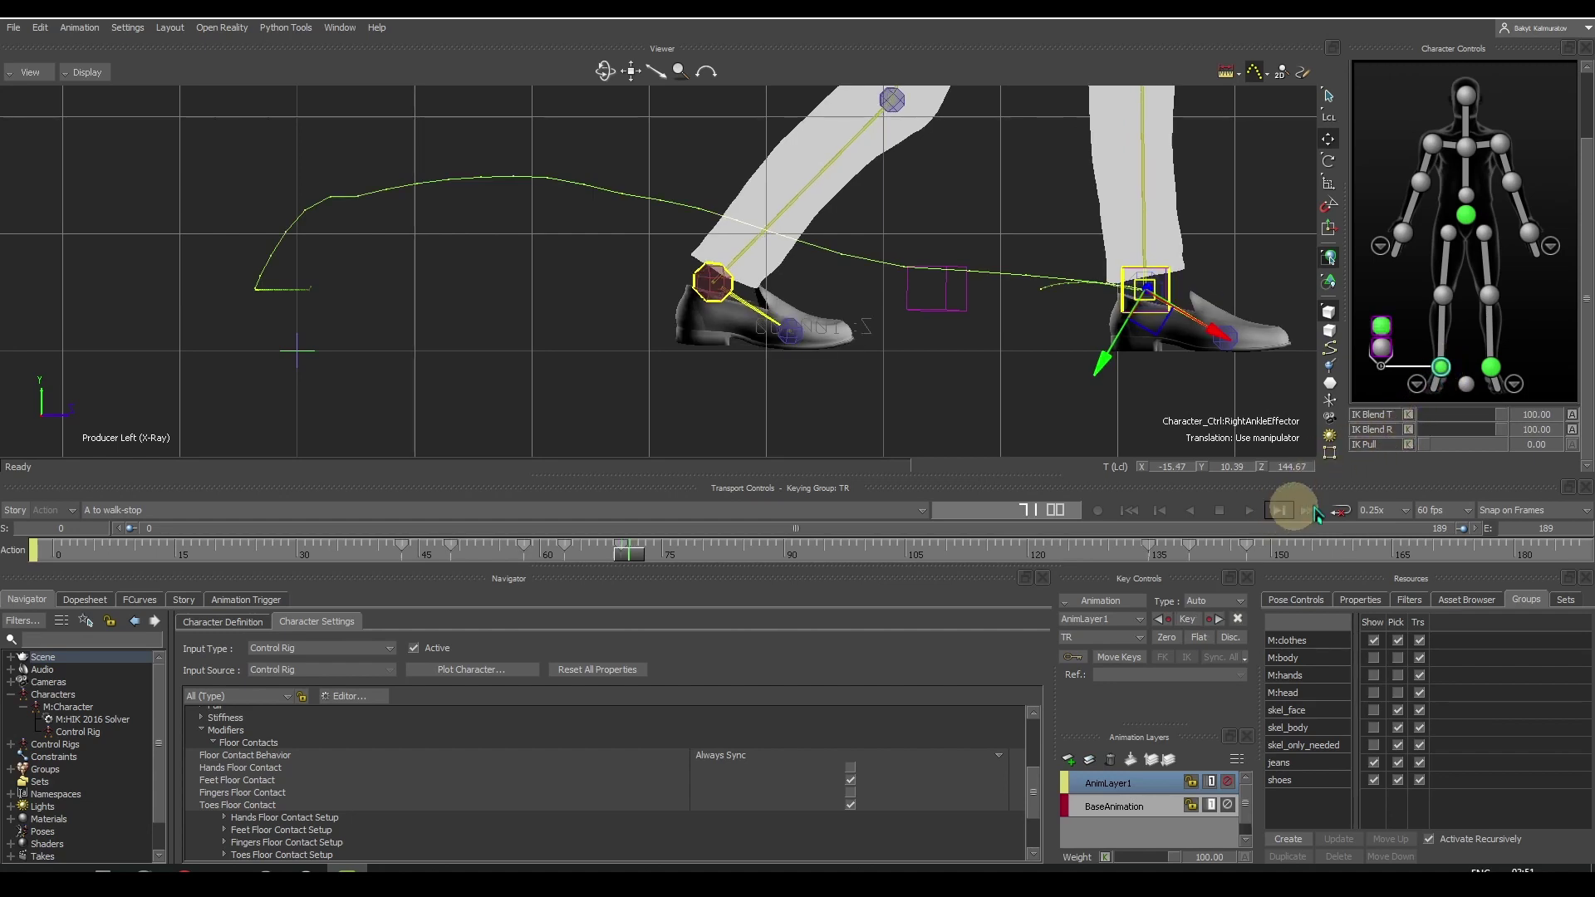
pyautogui.moveTo(1496, 419); pyautogui.dragTo(1401, 429)
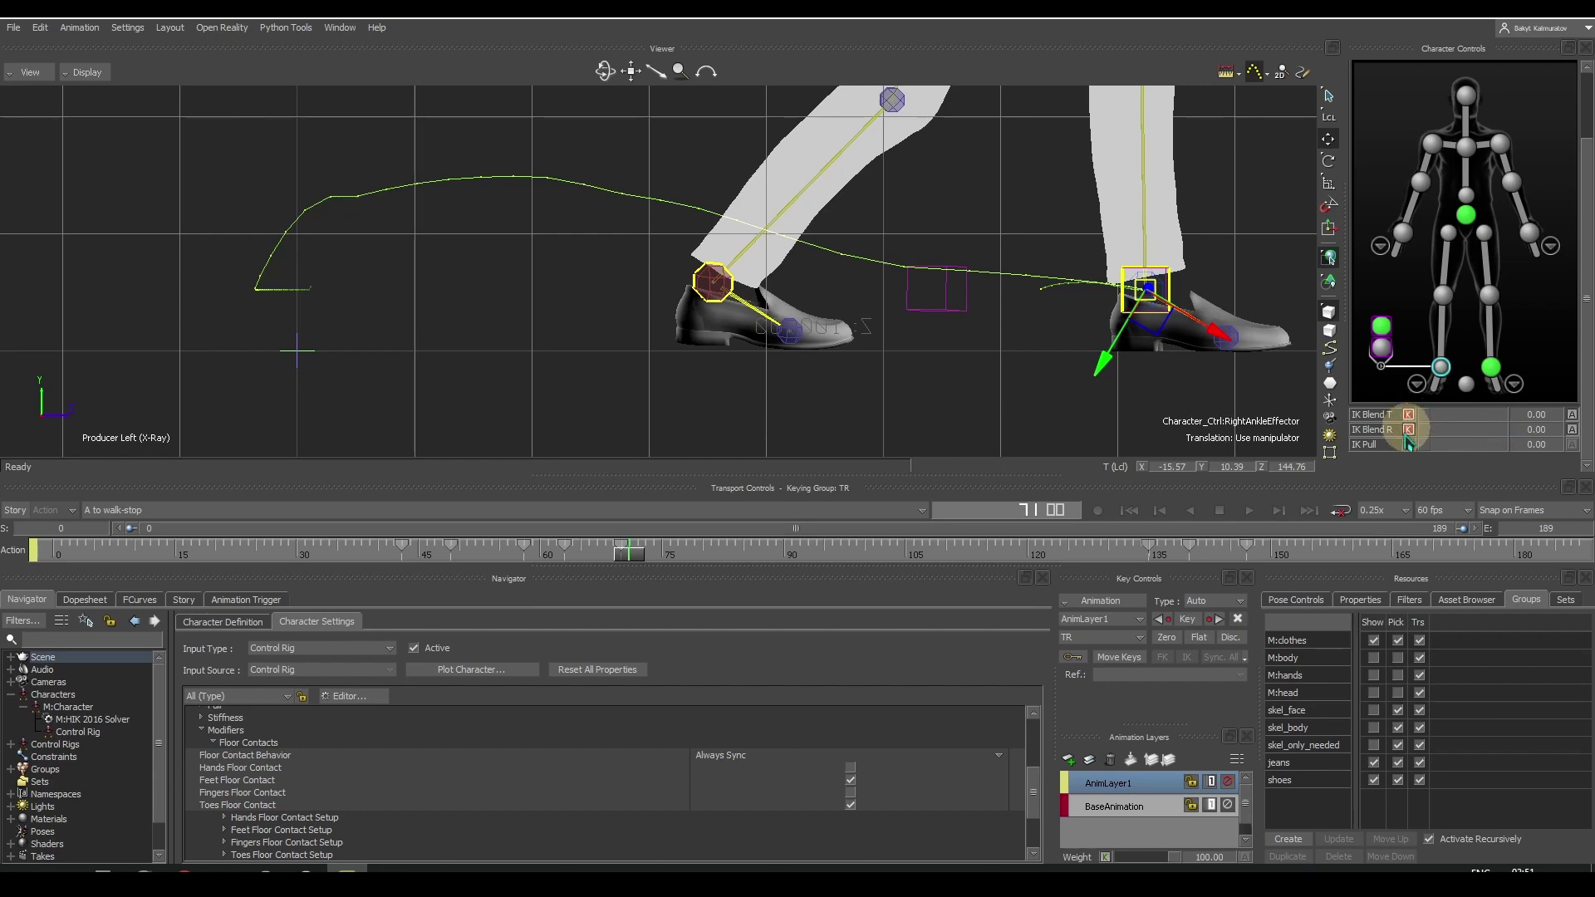
# - Key the main right ankle effector's translation and rotation IK blends at 100 on frame 135 and at 0 on frame 134
pyautogui.moveTo(635, 554); pyautogui.dragTo(1151, 569)
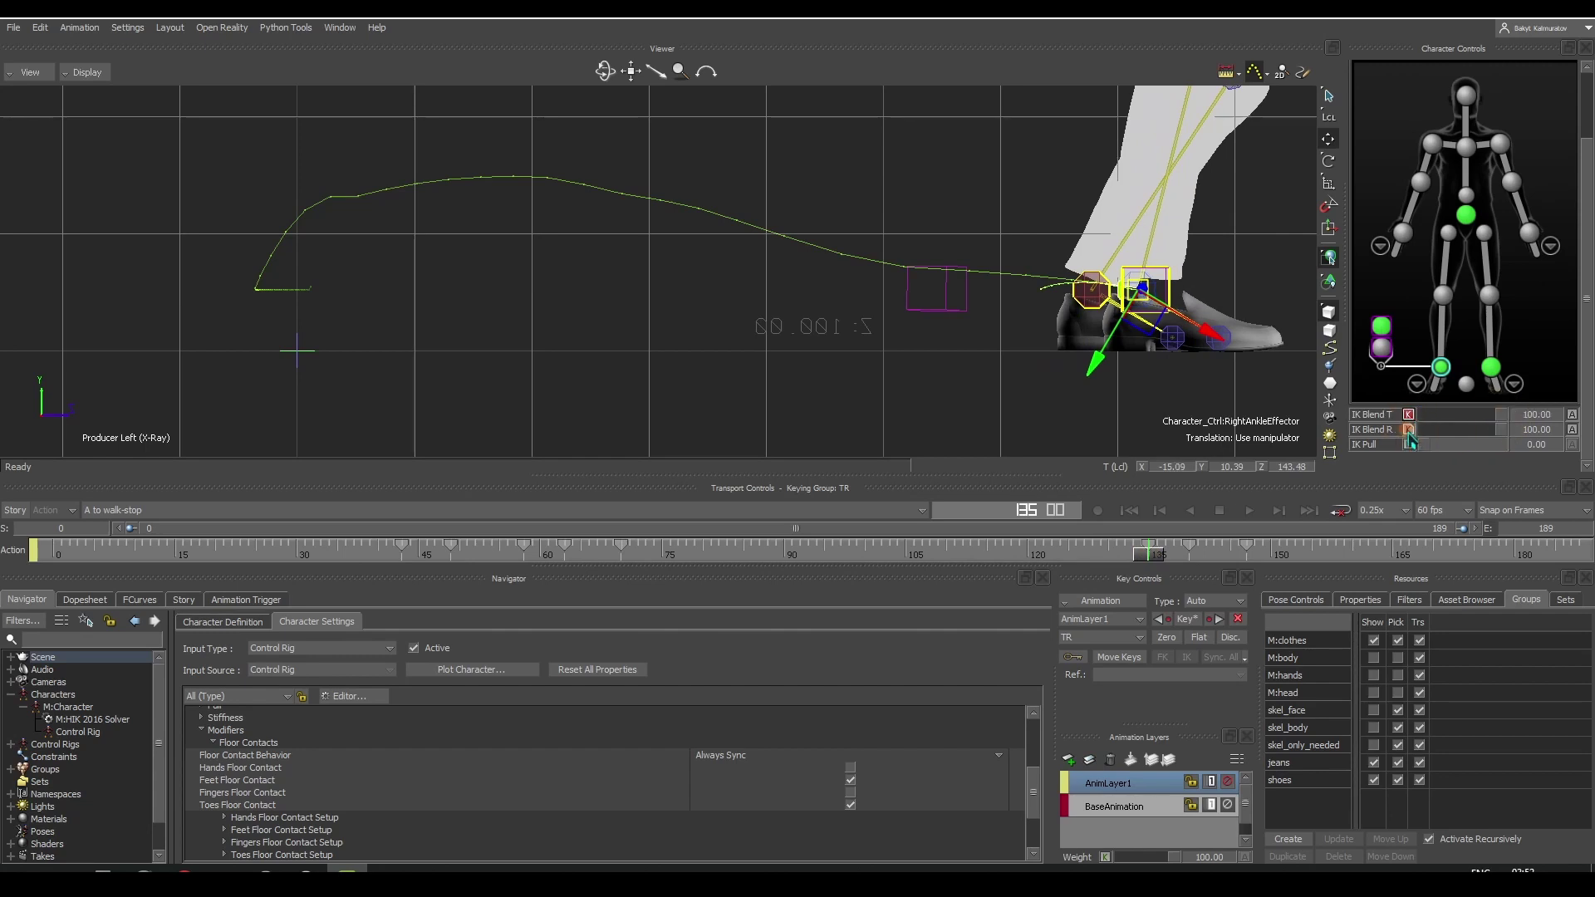
pyautogui.click(1146, 552)
pyautogui.moveTo(1146, 557); pyautogui.dragTo(1139, 560)
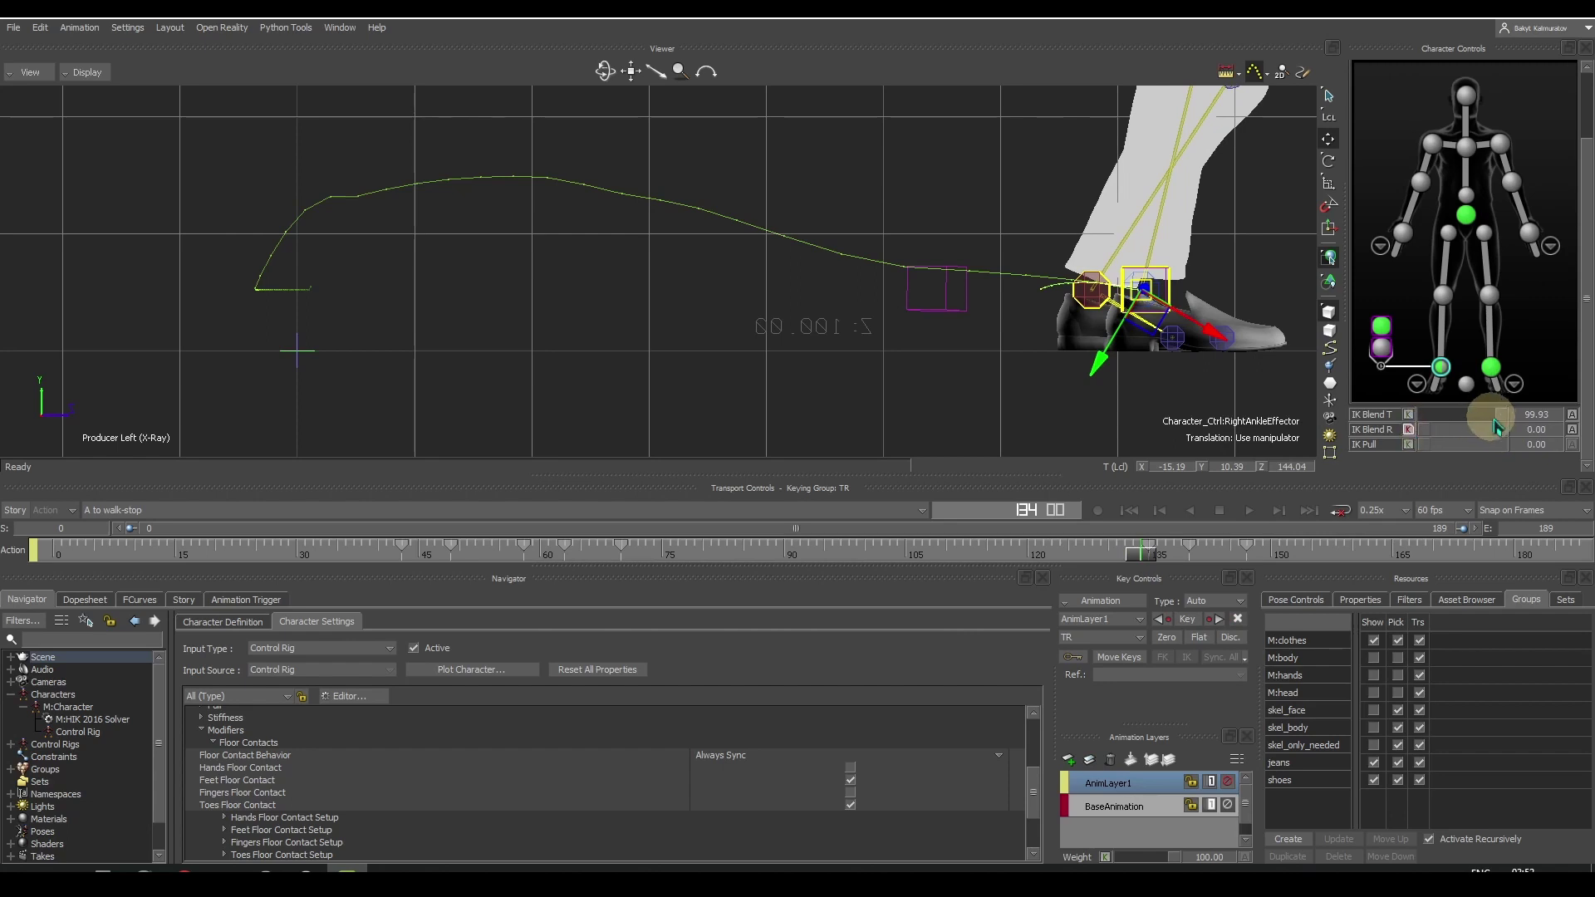
pyautogui.moveTo(1500, 416); pyautogui.dragTo(1406, 416)
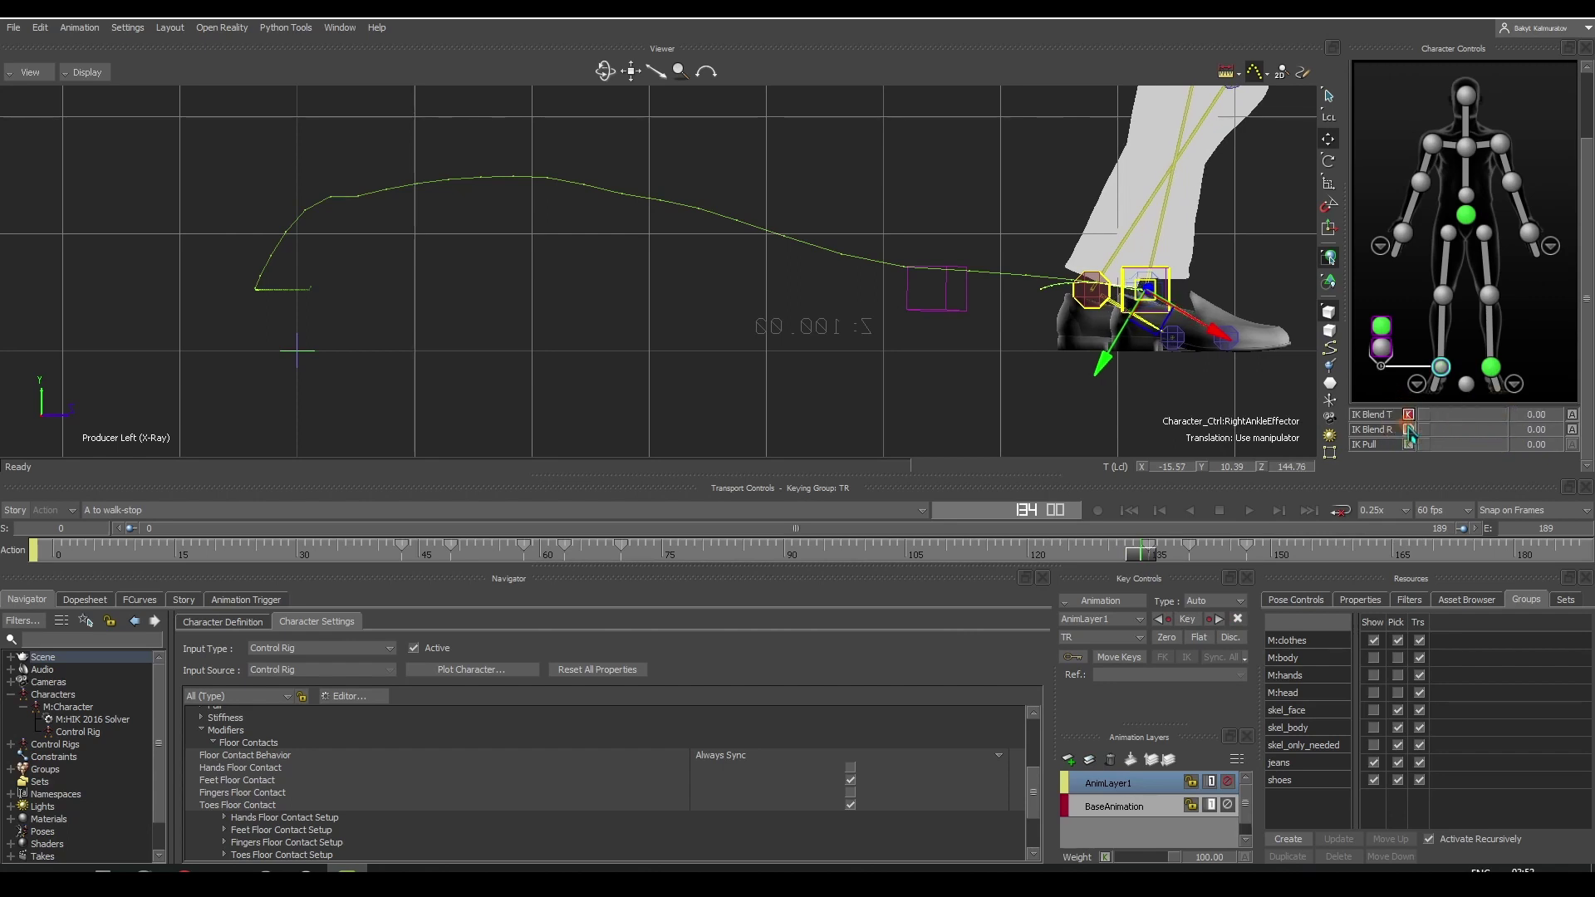
pyautogui.click(1407, 429)
# - Key the second auxiliary effector's translation and rotation IK blends at 100 on frame 134 and at 0 on frame 135
pyautogui.click(1382, 344)
pyautogui.click(1381, 350)
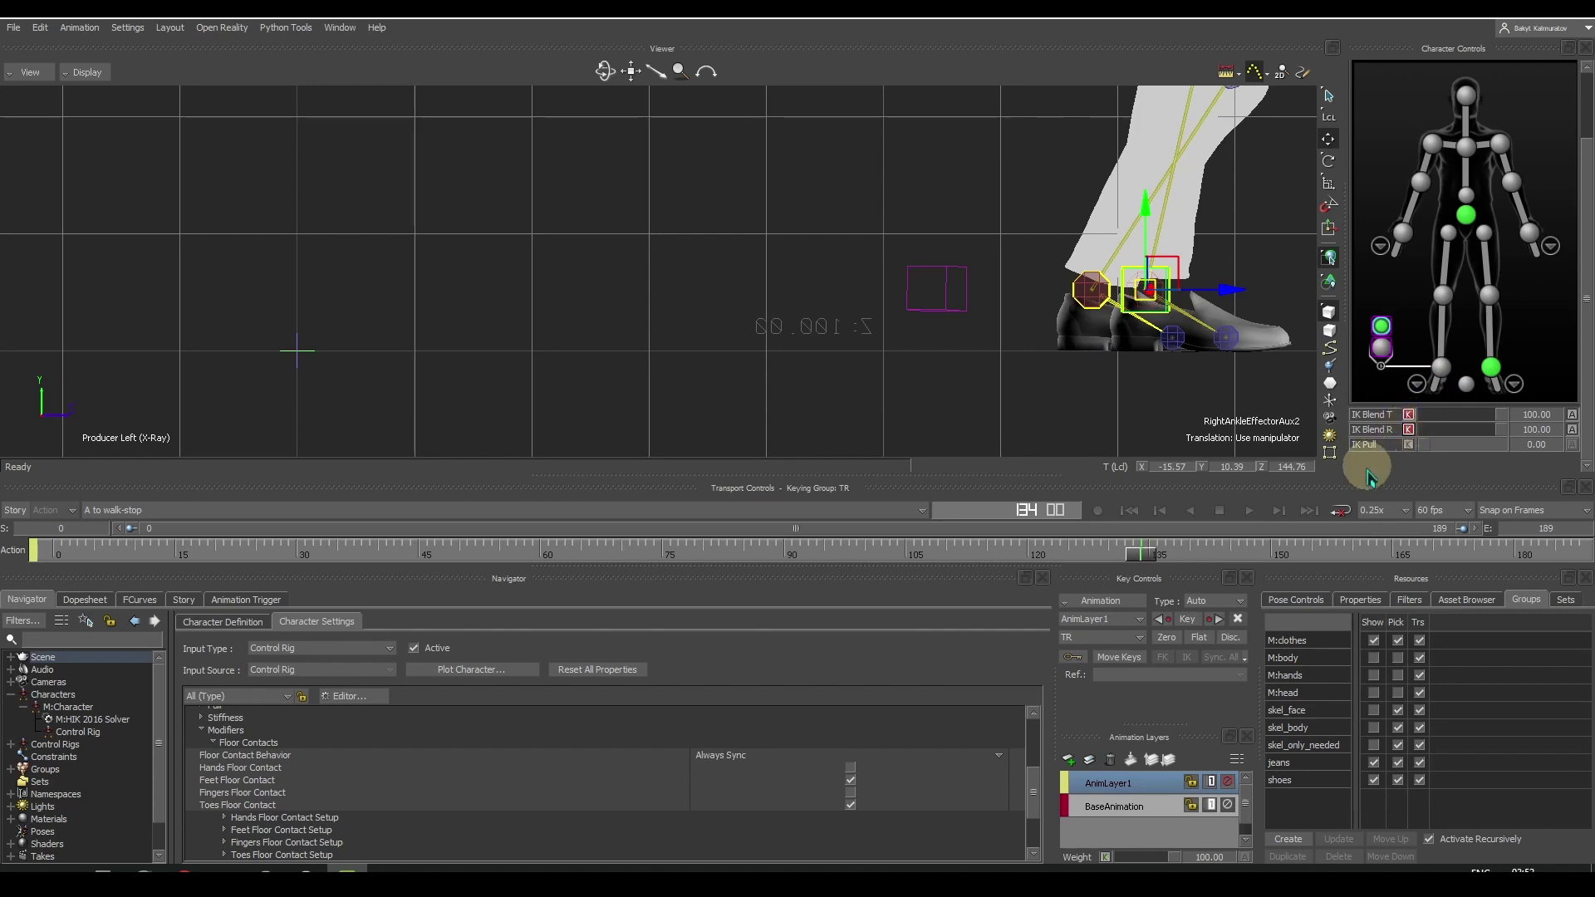
pyautogui.click(1278, 510)
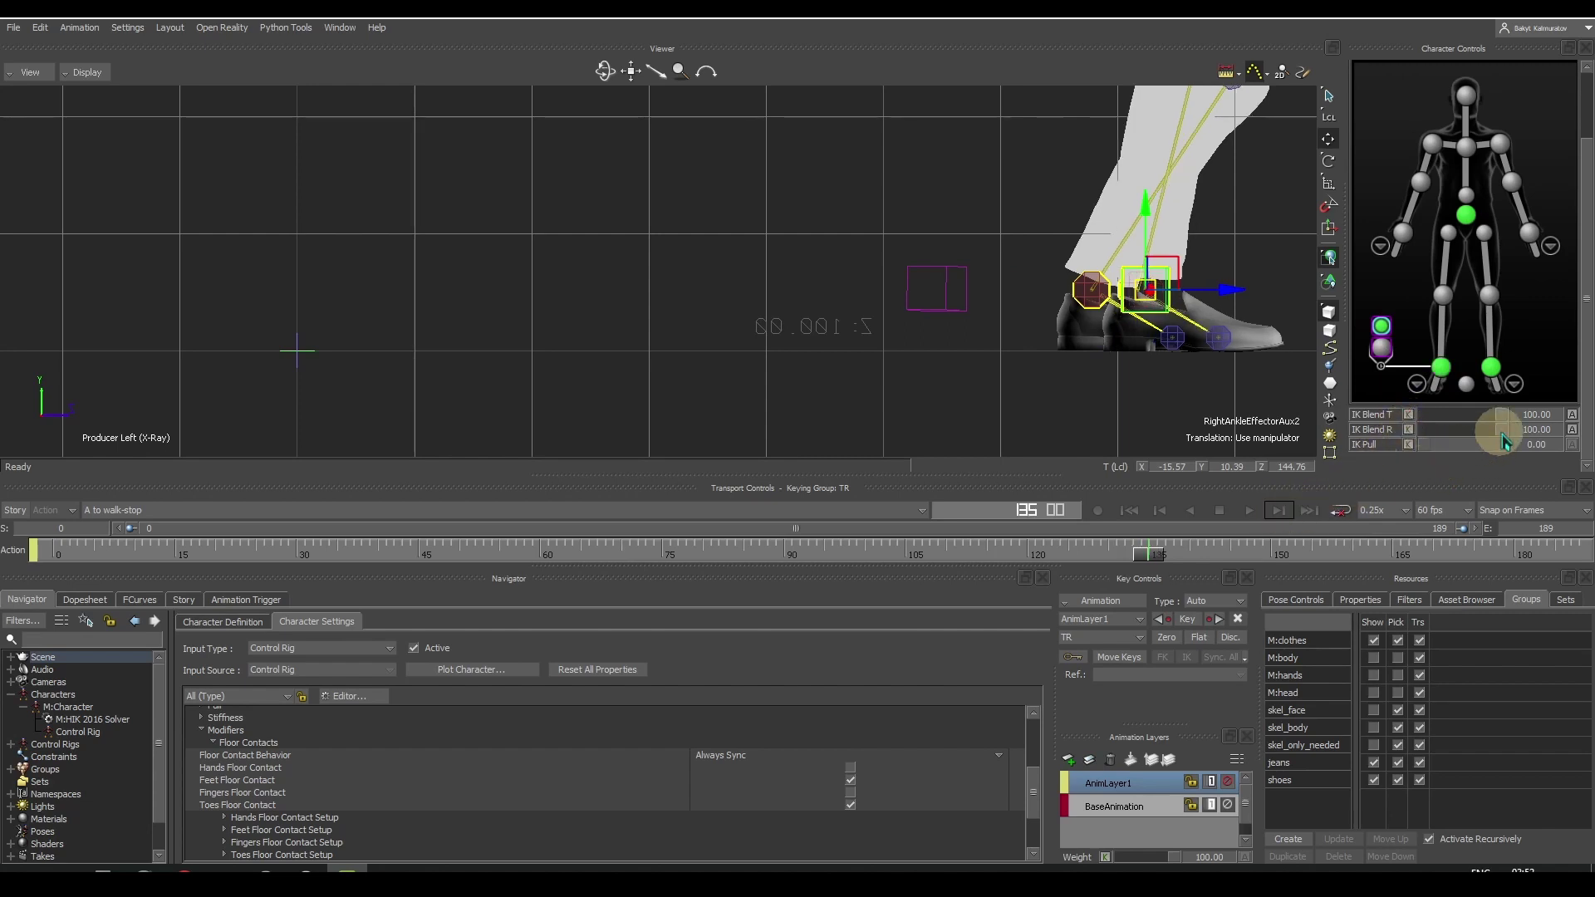
pyautogui.click(1407, 429)
pyautogui.moveTo(1503, 415); pyautogui.dragTo(1409, 420)
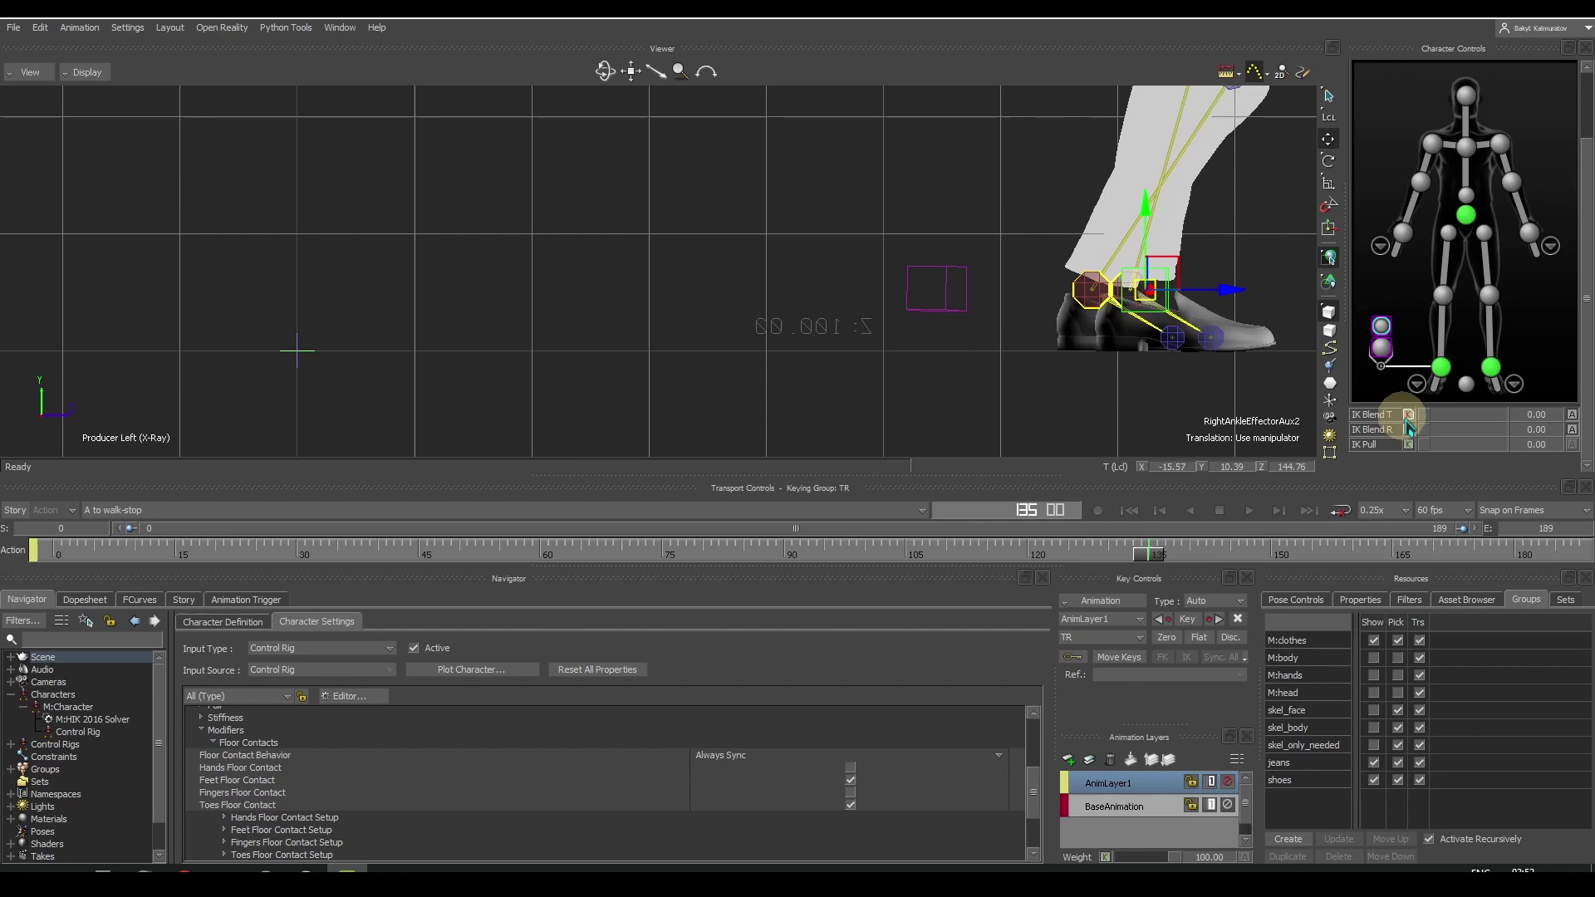
pyautogui.click(1440, 375)
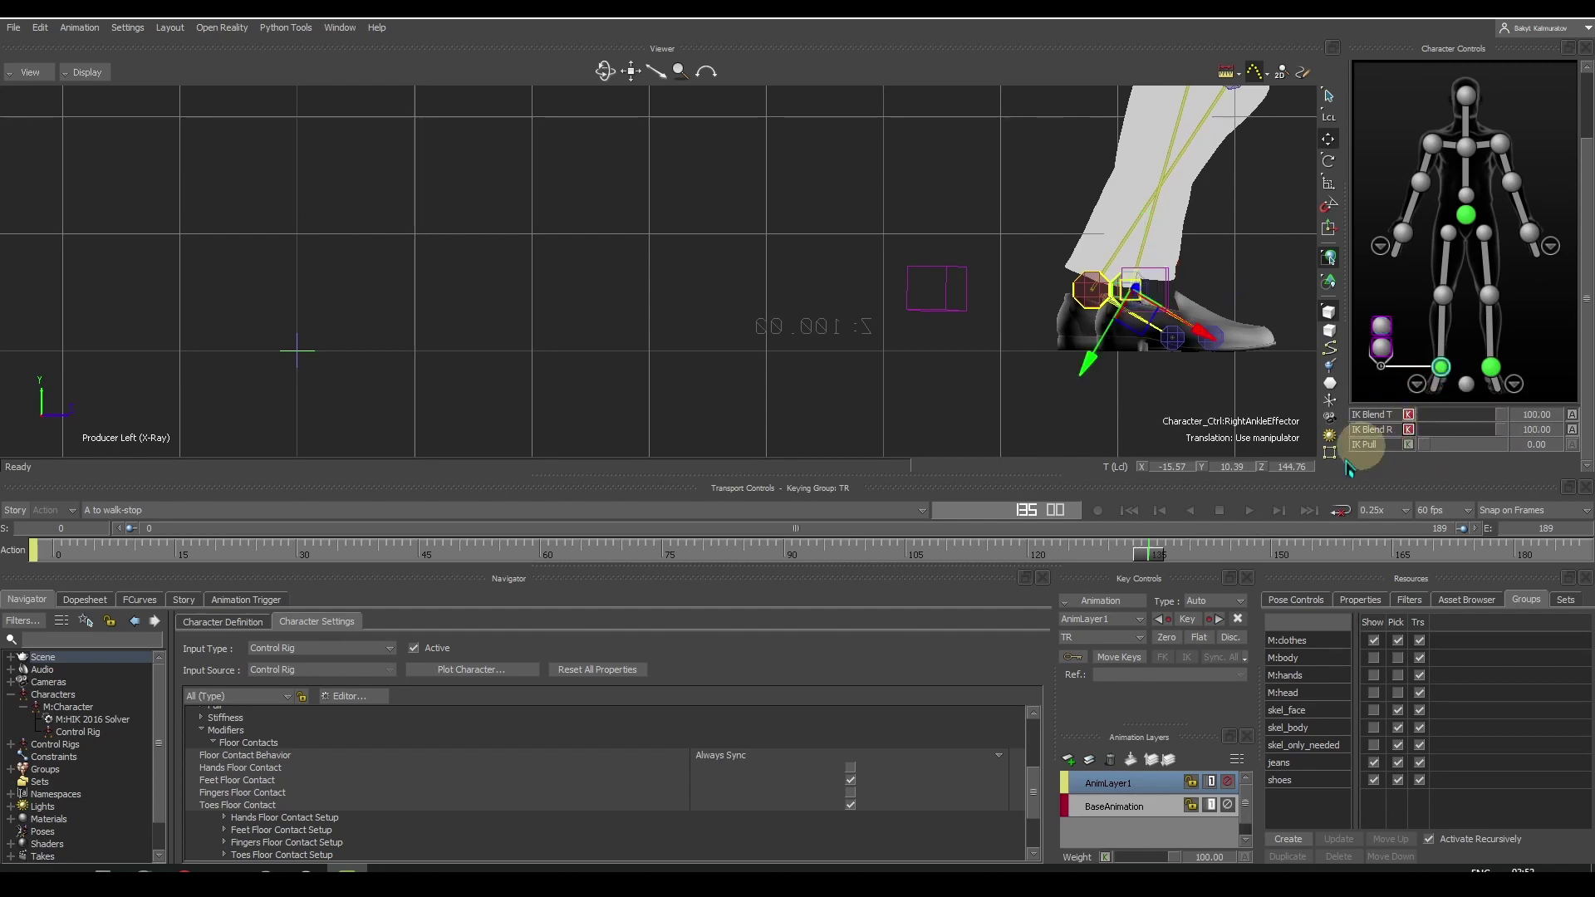
# - Create a third right ankle auxiliary effector at frame 30, keying its IK Blend T and R at 100 on frames 30 and 42 and 0 on frame 43
pyautogui.moveTo(1146, 553); pyautogui.dragTo(297, 553)
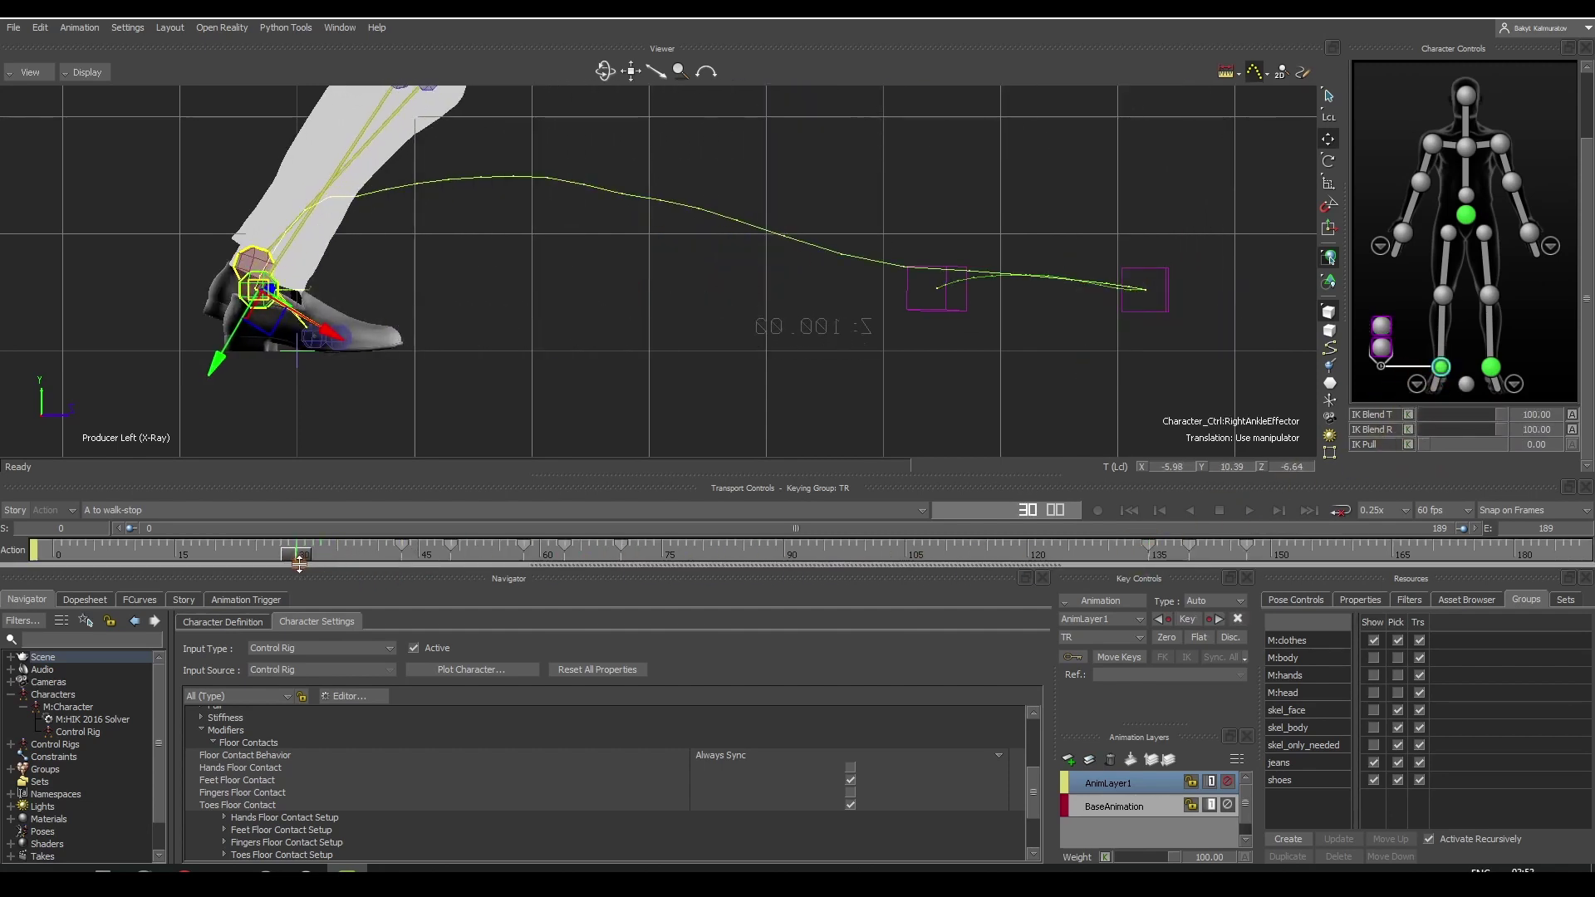
pyautogui.rightClick(1442, 368)
pyautogui.click(1477, 444)
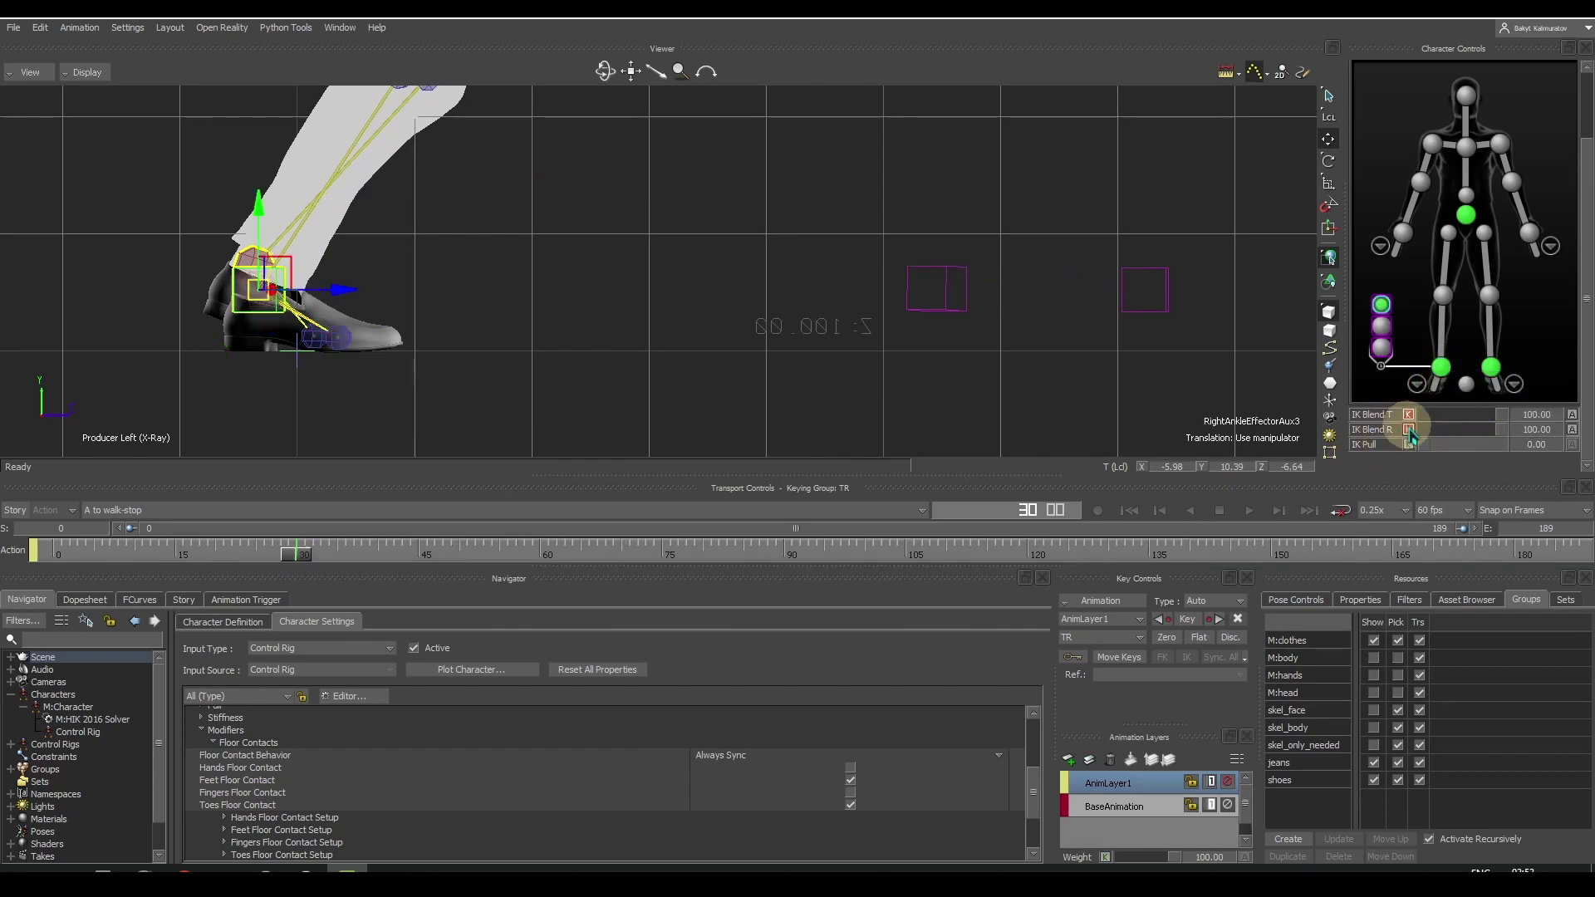
pyautogui.moveTo(296, 550); pyautogui.dragTo(393, 570)
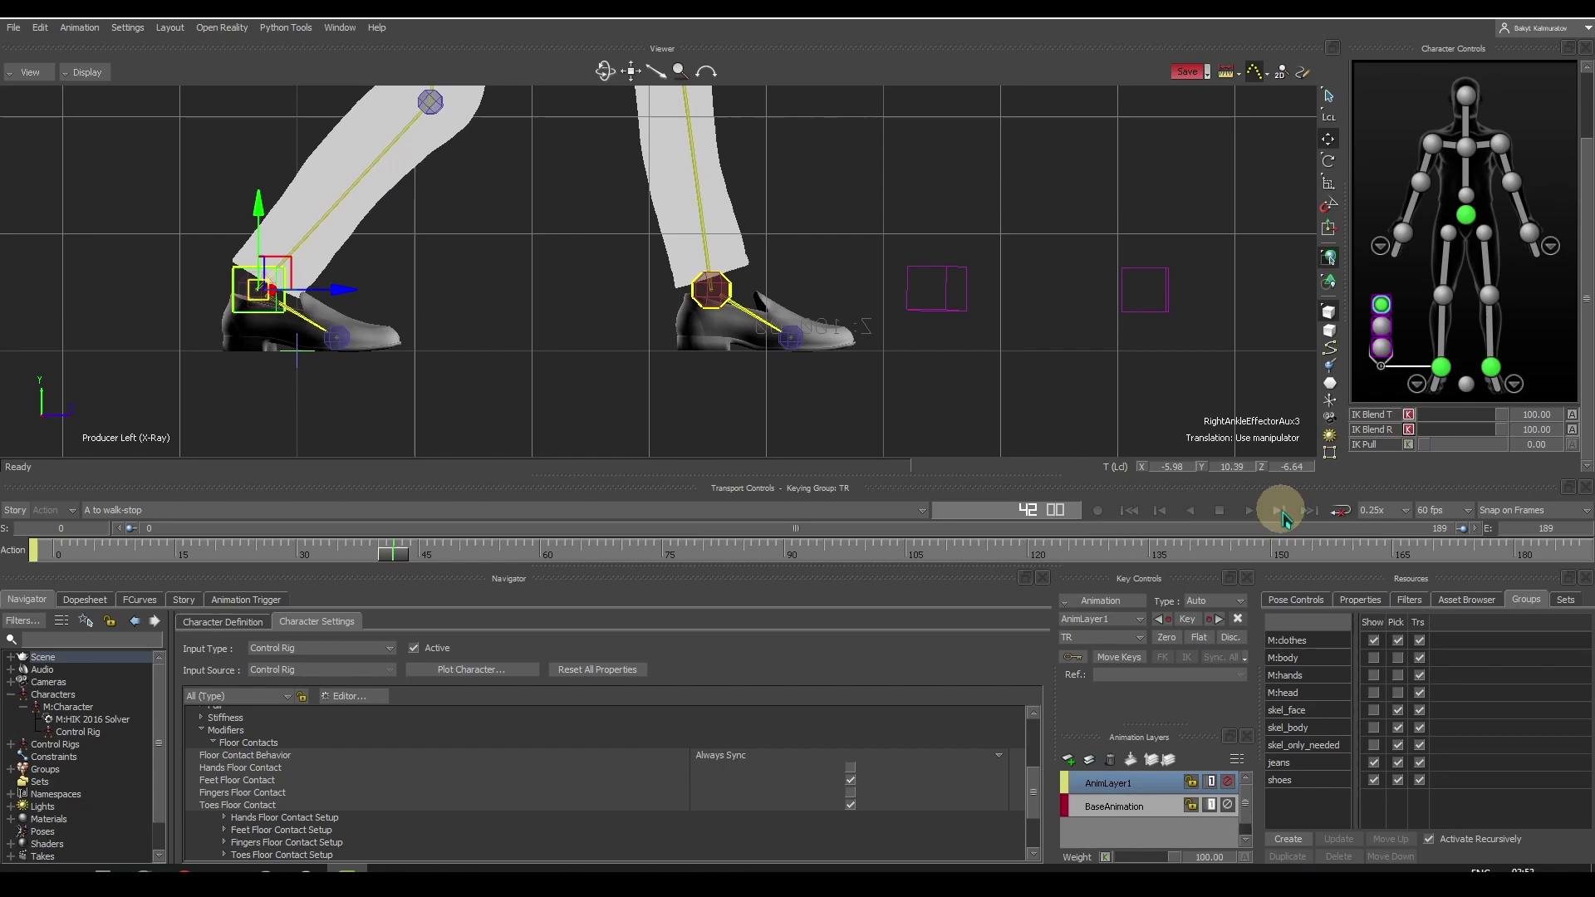
pyautogui.click(1279, 513)
pyautogui.moveTo(1500, 418); pyautogui.dragTo(1407, 432)
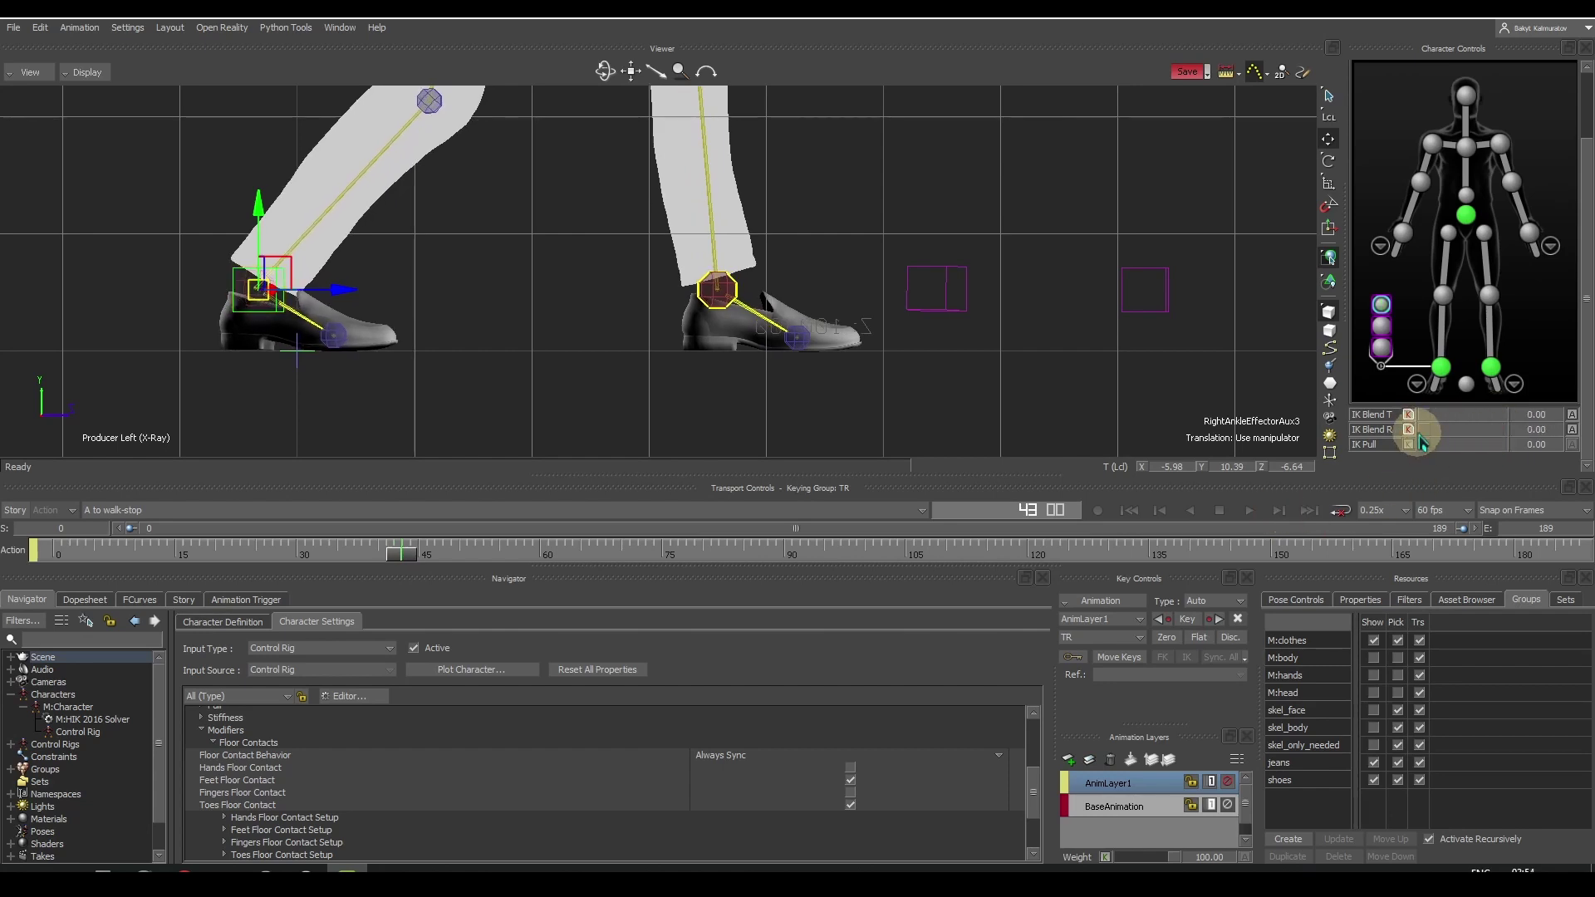
# - Key the main right ankle's IK blends at 100 on frame 43 and 0 on frame 42, and add a zero key at frame 30
pyautogui.click(1442, 372)
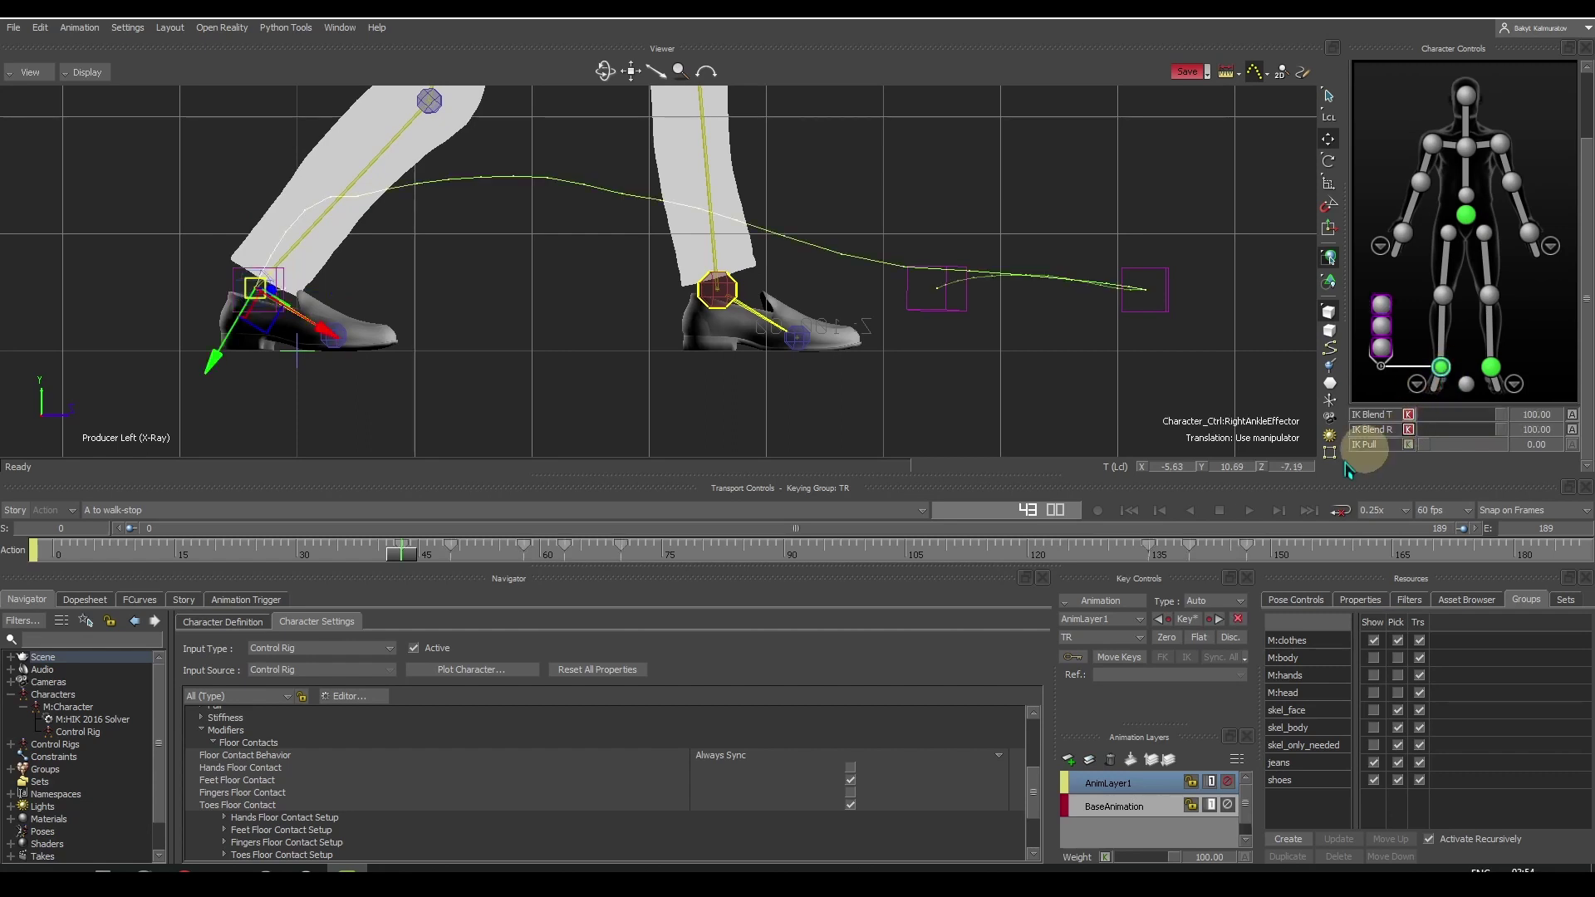
pyautogui.click(1160, 511)
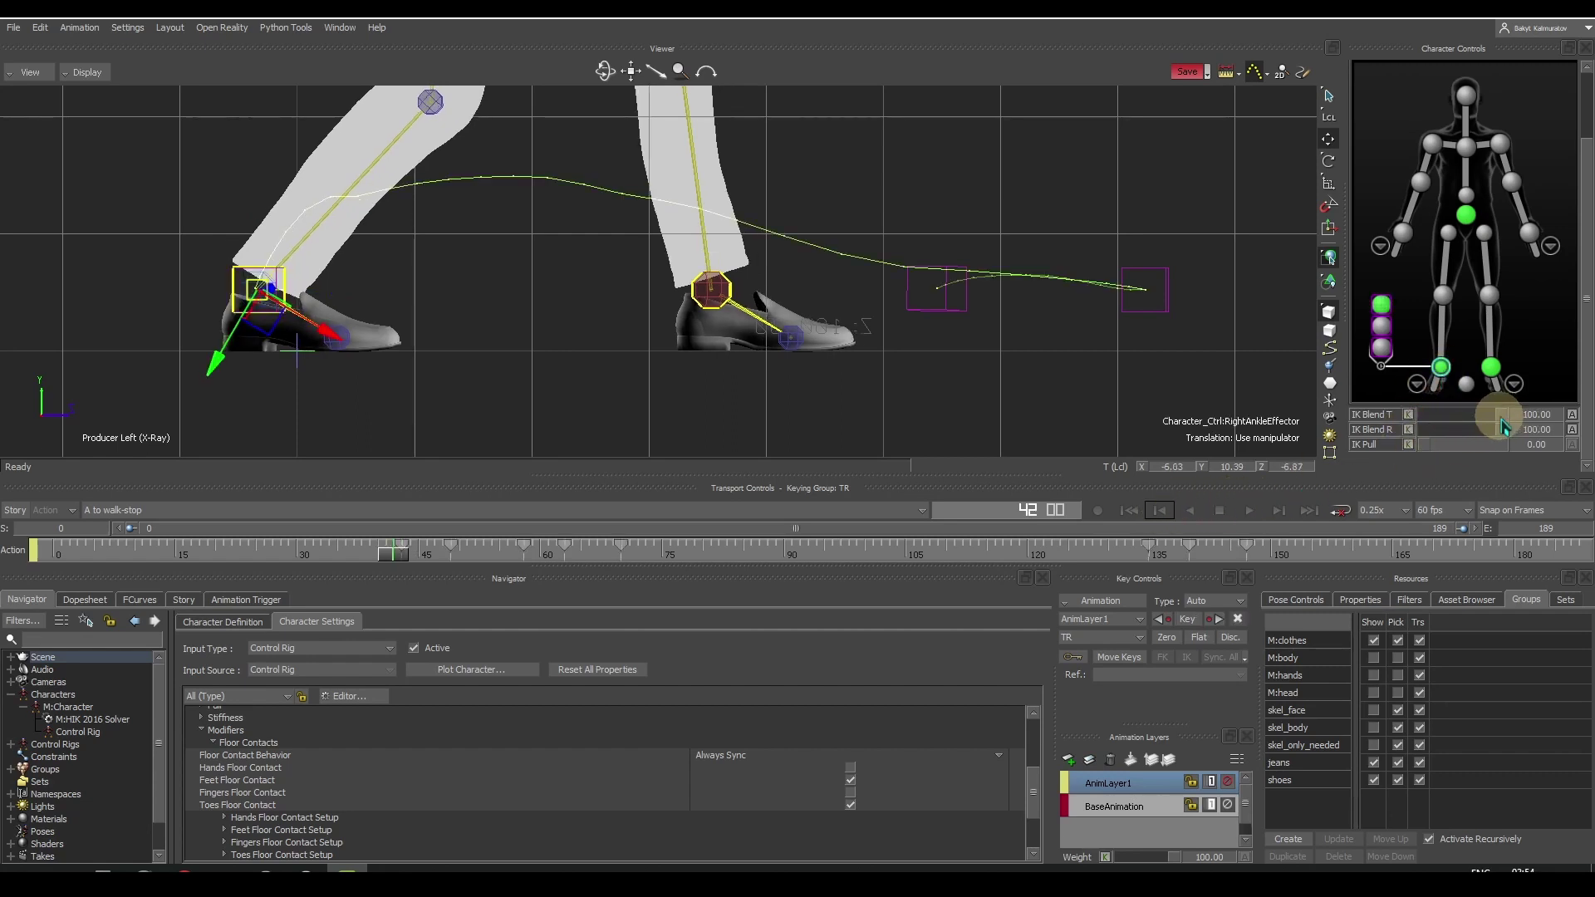
pyautogui.moveTo(1434, 420); pyautogui.dragTo(1477, 431)
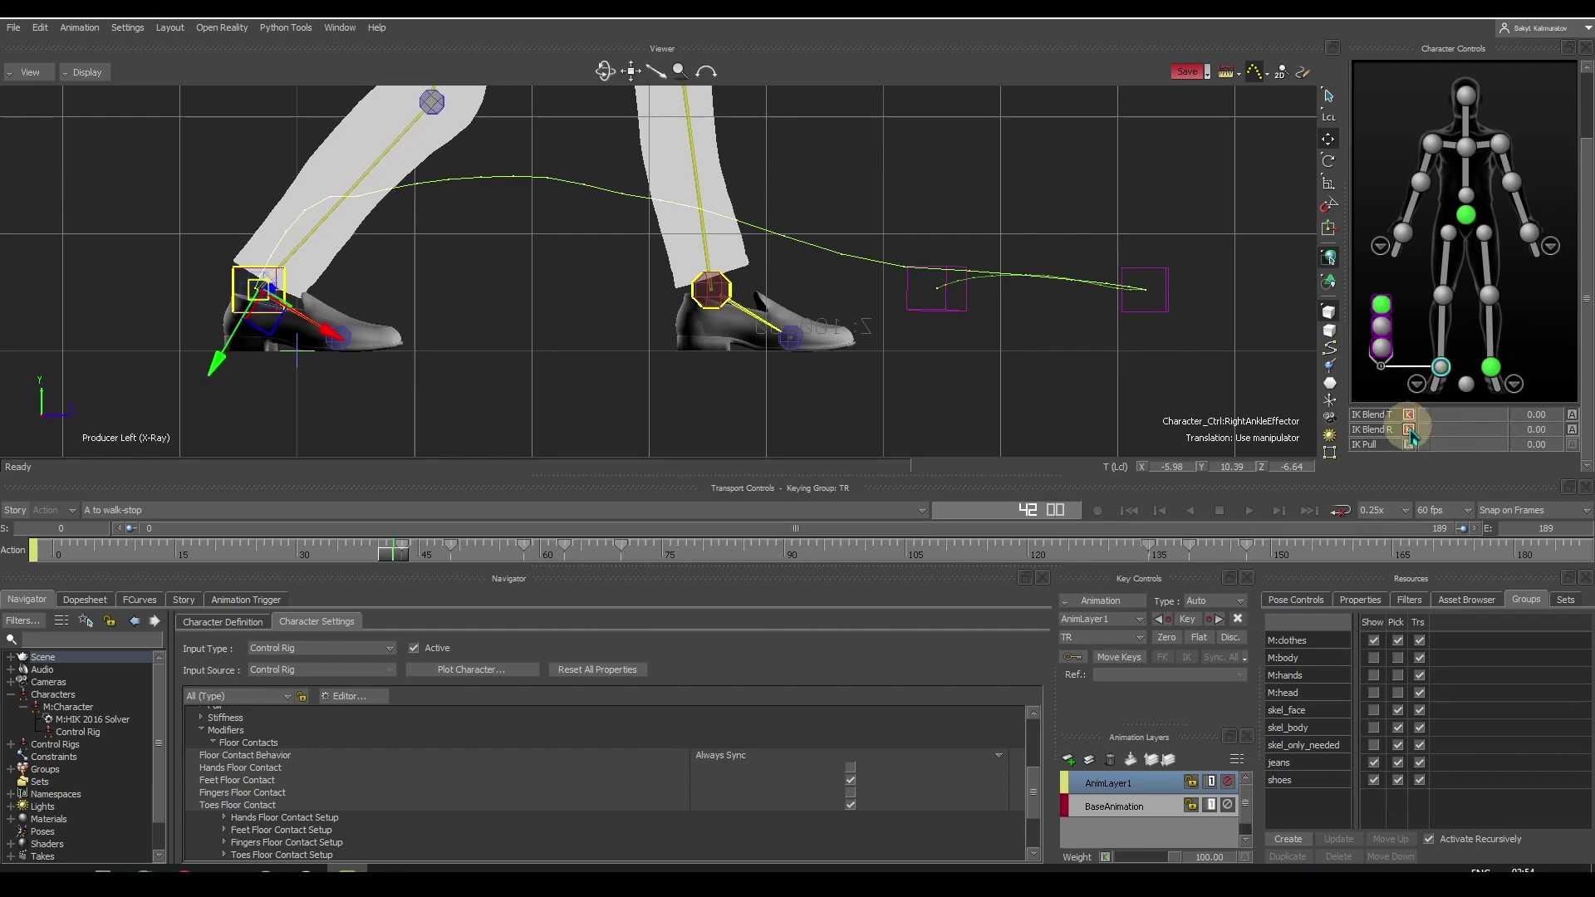
pyautogui.click(1408, 429)
pyautogui.moveTo(392, 564); pyautogui.dragTo(301, 592)
pyautogui.click(1166, 640)
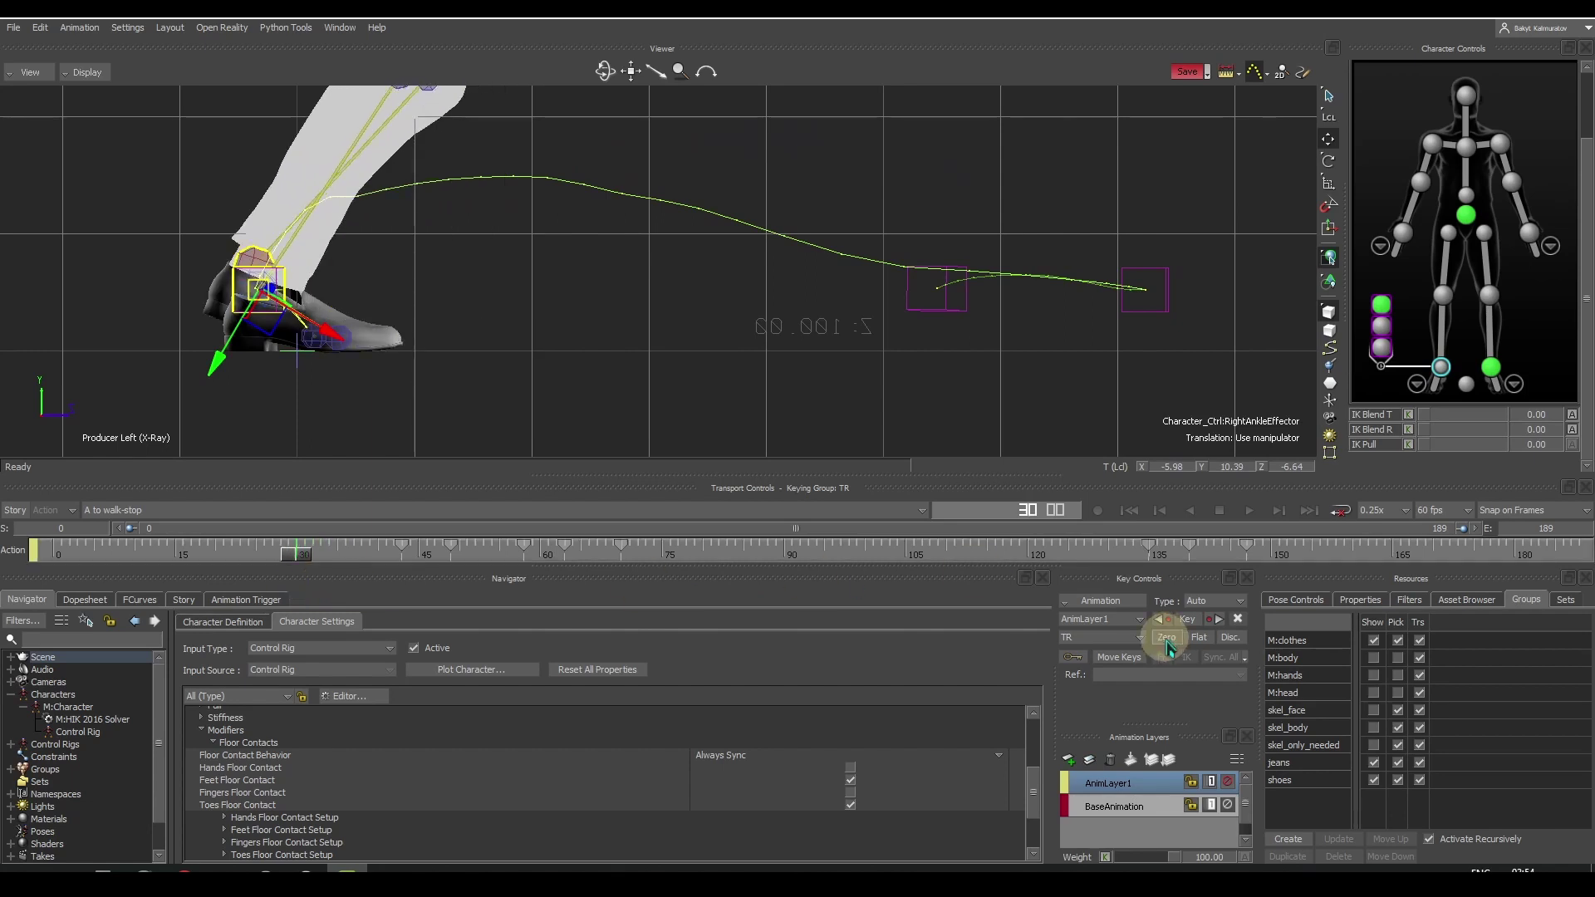
# - Key the third auxiliary effector's IK blends at 0 on frame 29 in perspective view, and play the animation through at 0.50x speed
pyautogui.hotkey('ctrl', 'e')
pyautogui.moveTo(334, 561); pyautogui.dragTo(297, 572)
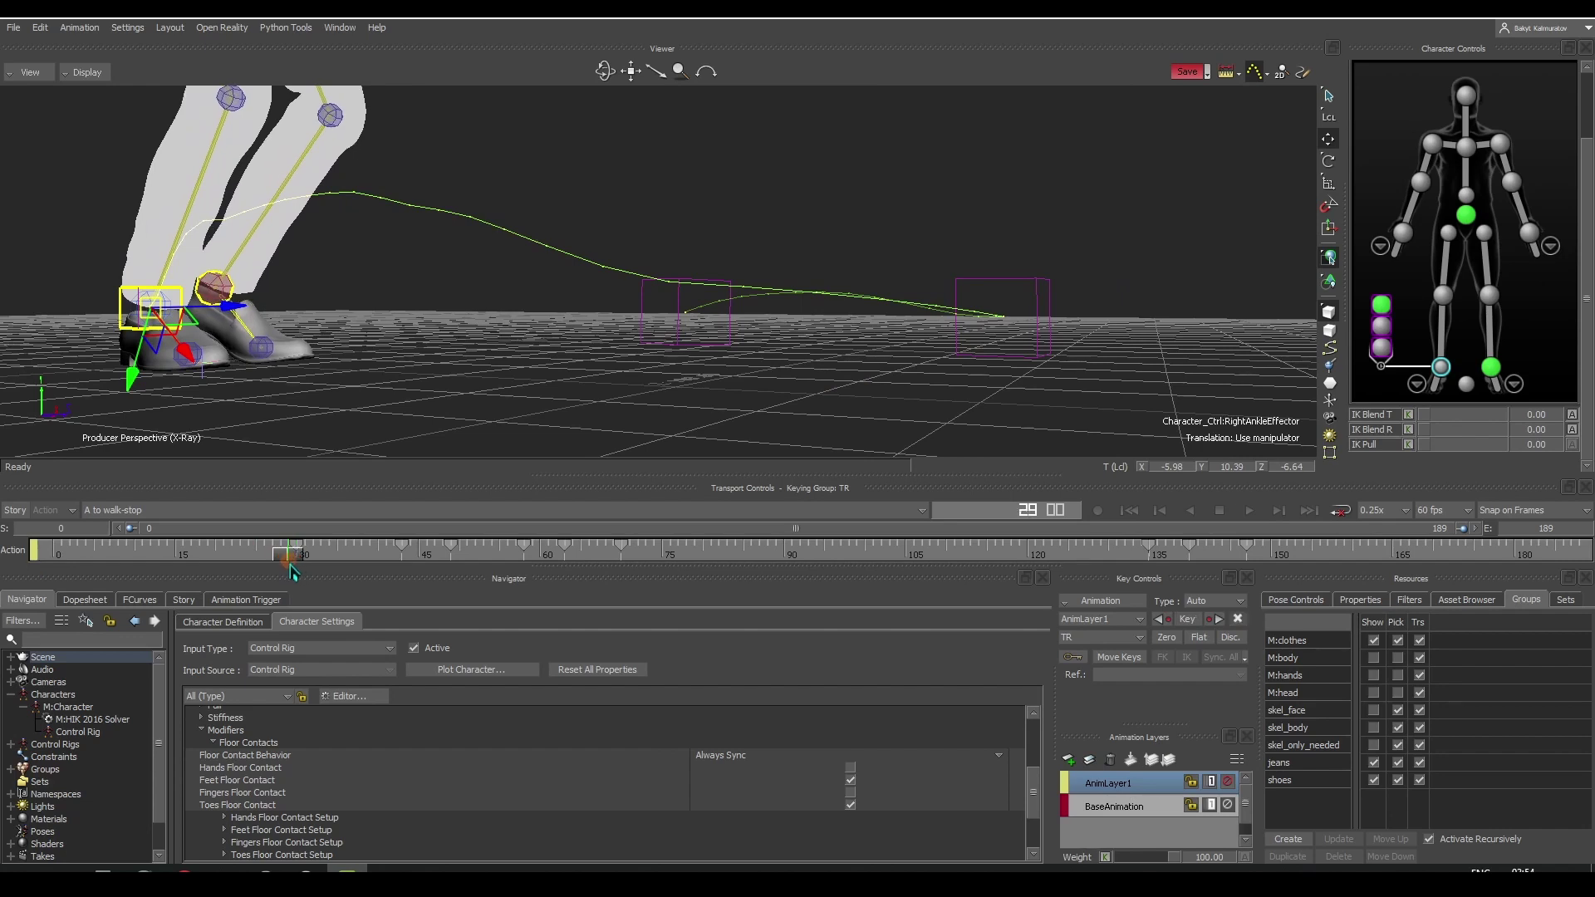
pyautogui.click(1383, 305)
pyautogui.moveTo(1495, 414); pyautogui.dragTo(1492, 418)
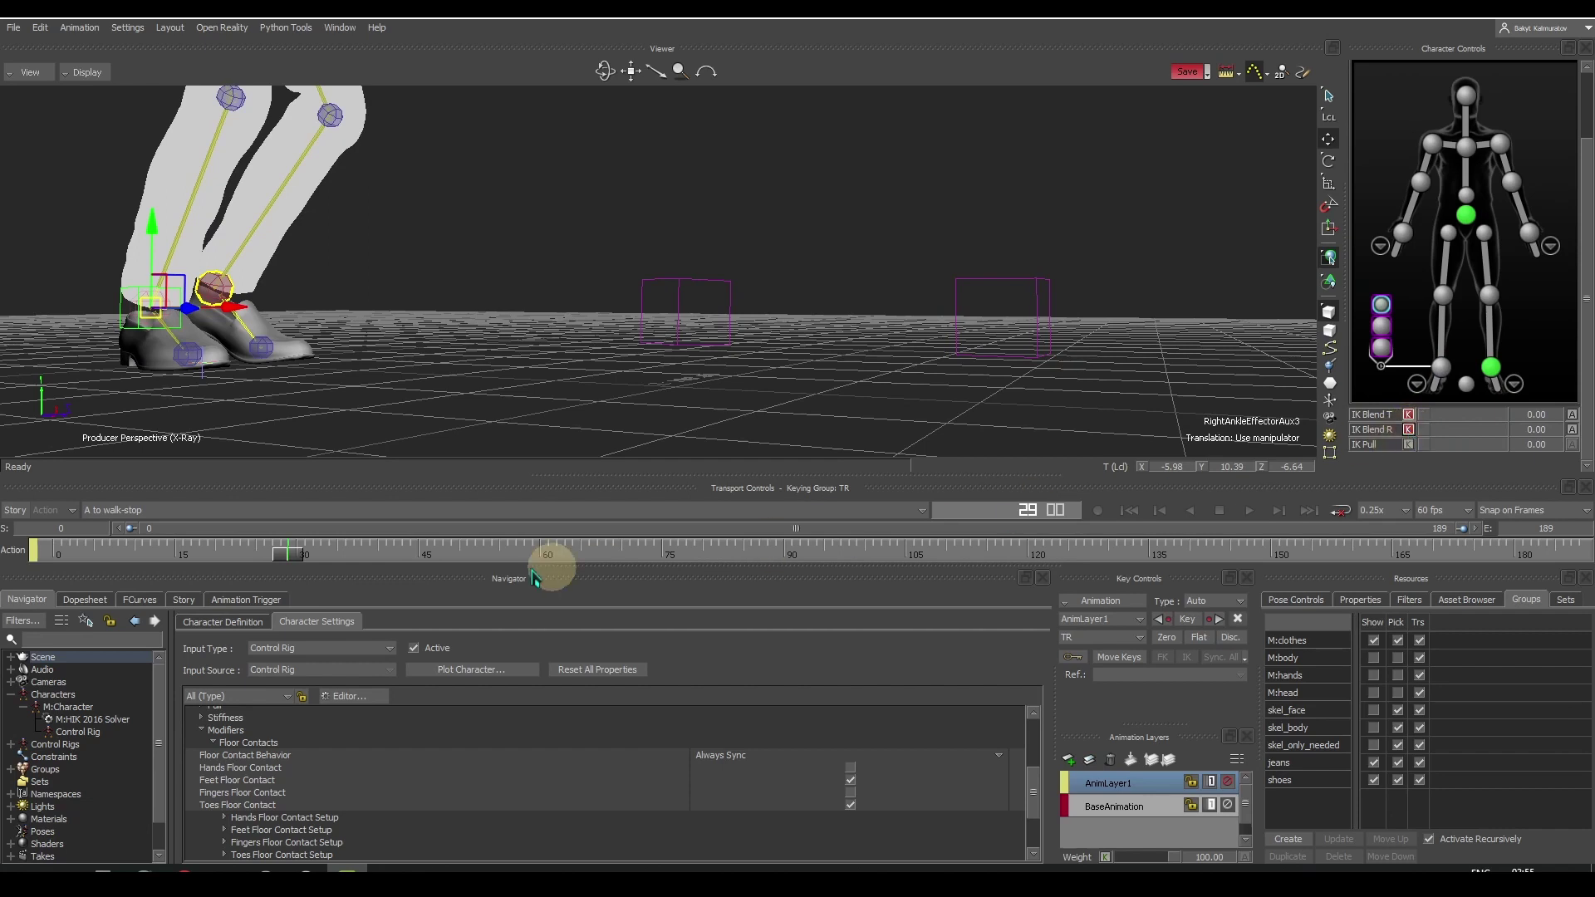
pyautogui.moveTo(290, 558); pyautogui.dragTo(37, 555)
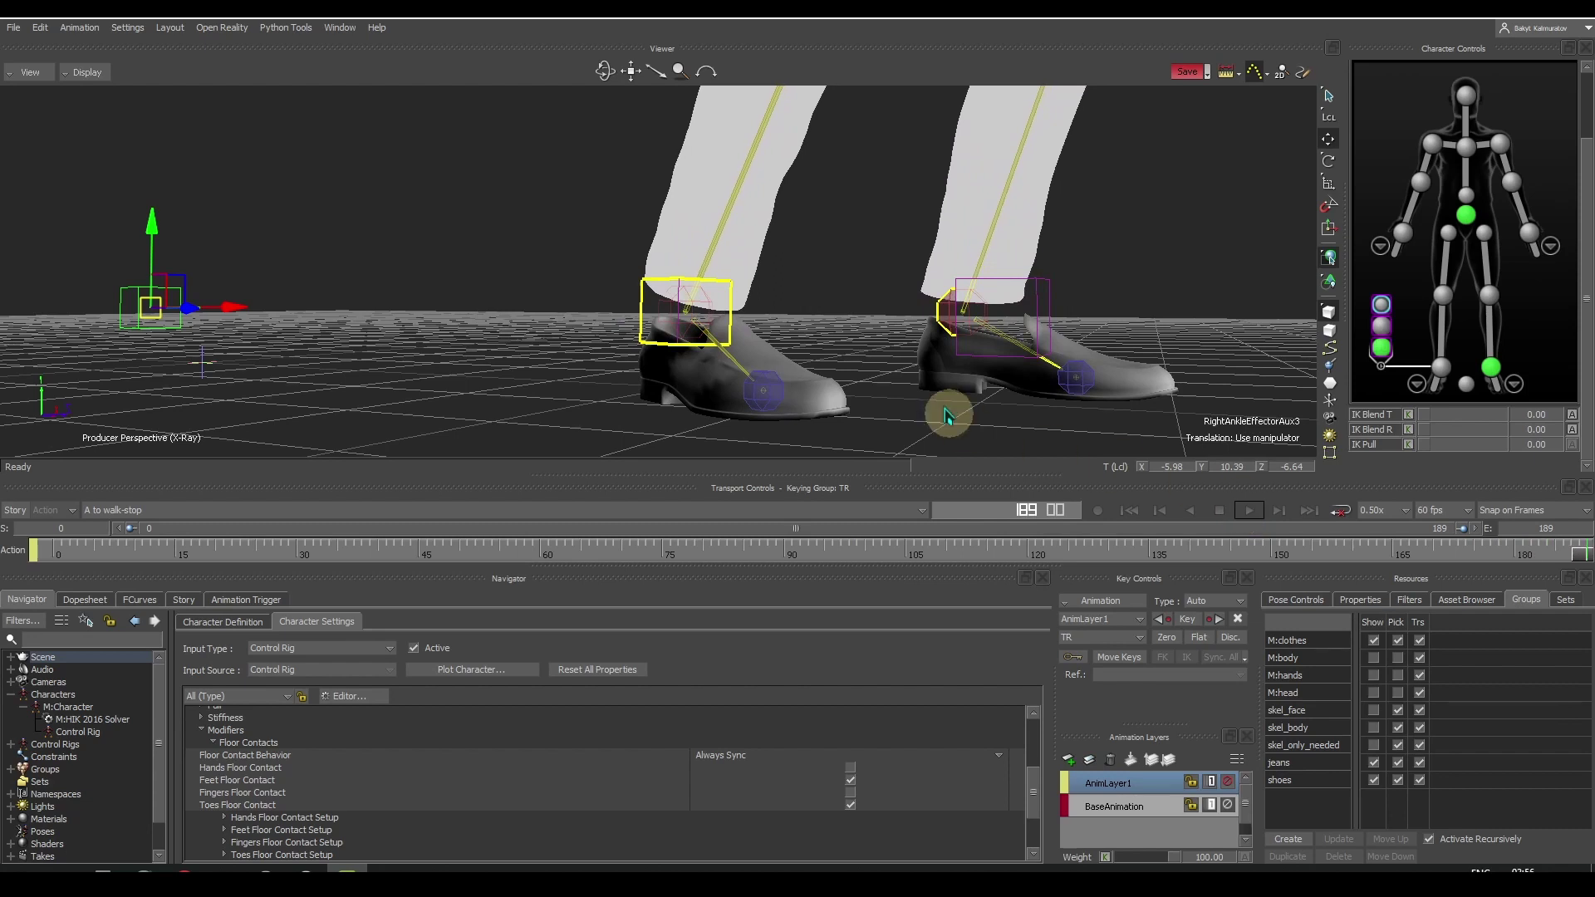
# - Select the left ankle effector in the side view and bracket its foot swings with zero keys at frames 30, 43, 71 and 83
pyautogui.click(943, 324)
pyautogui.click(944, 323)
pyautogui.hotkey('ctrl', 'r')
pyautogui.hotkey('ctrl', 'r')
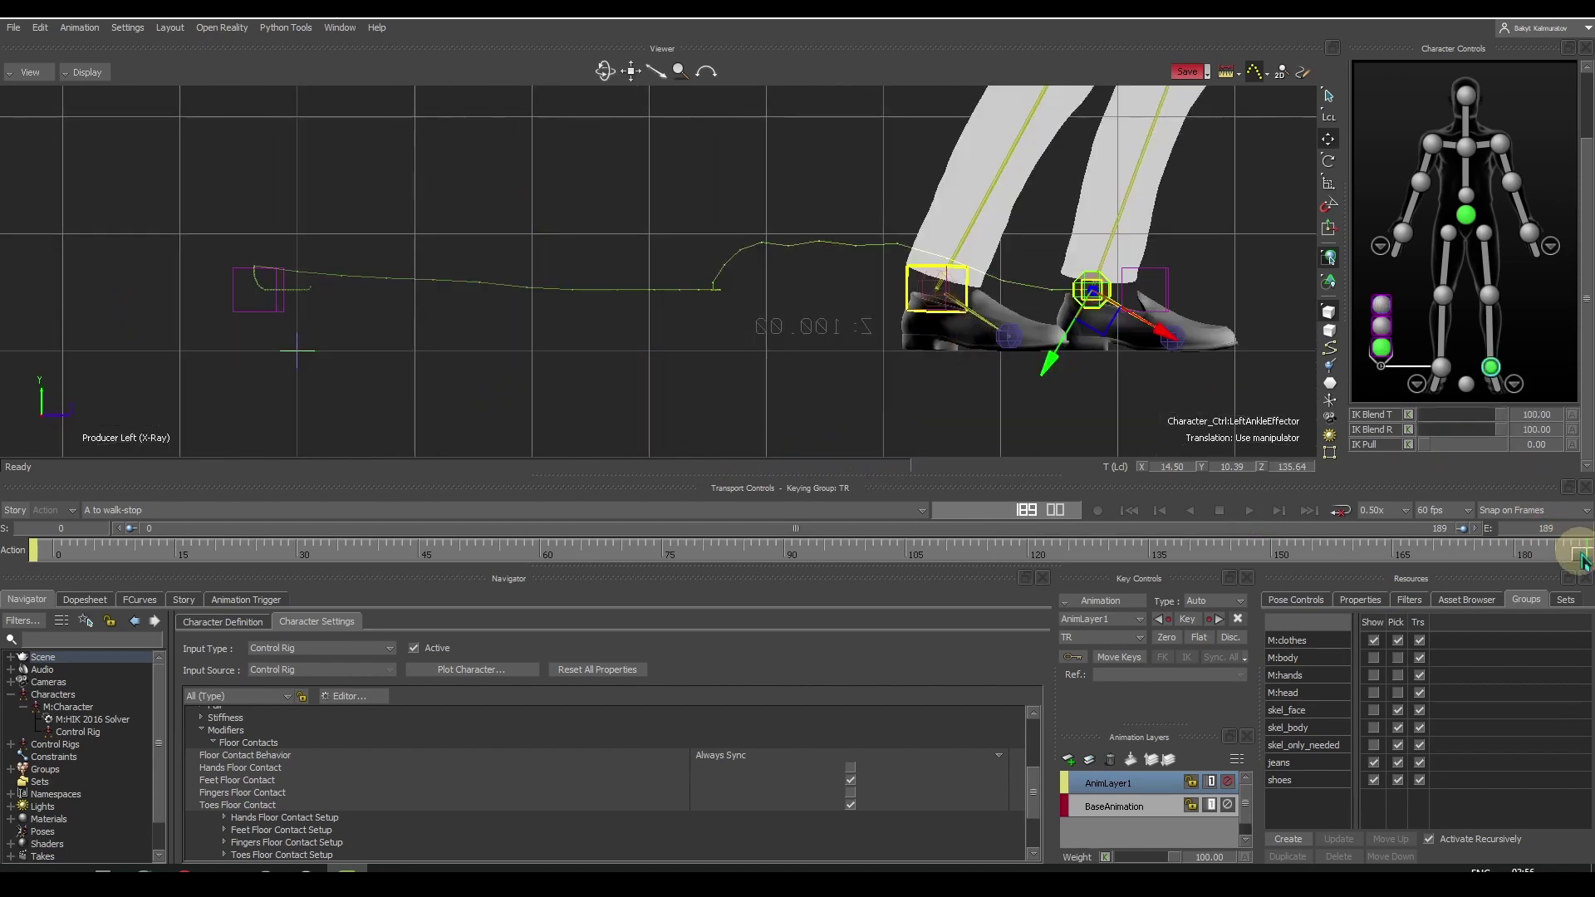
pyautogui.moveTo(1582, 562); pyautogui.dragTo(670, 556)
pyautogui.click(1162, 638)
pyautogui.click(1167, 639)
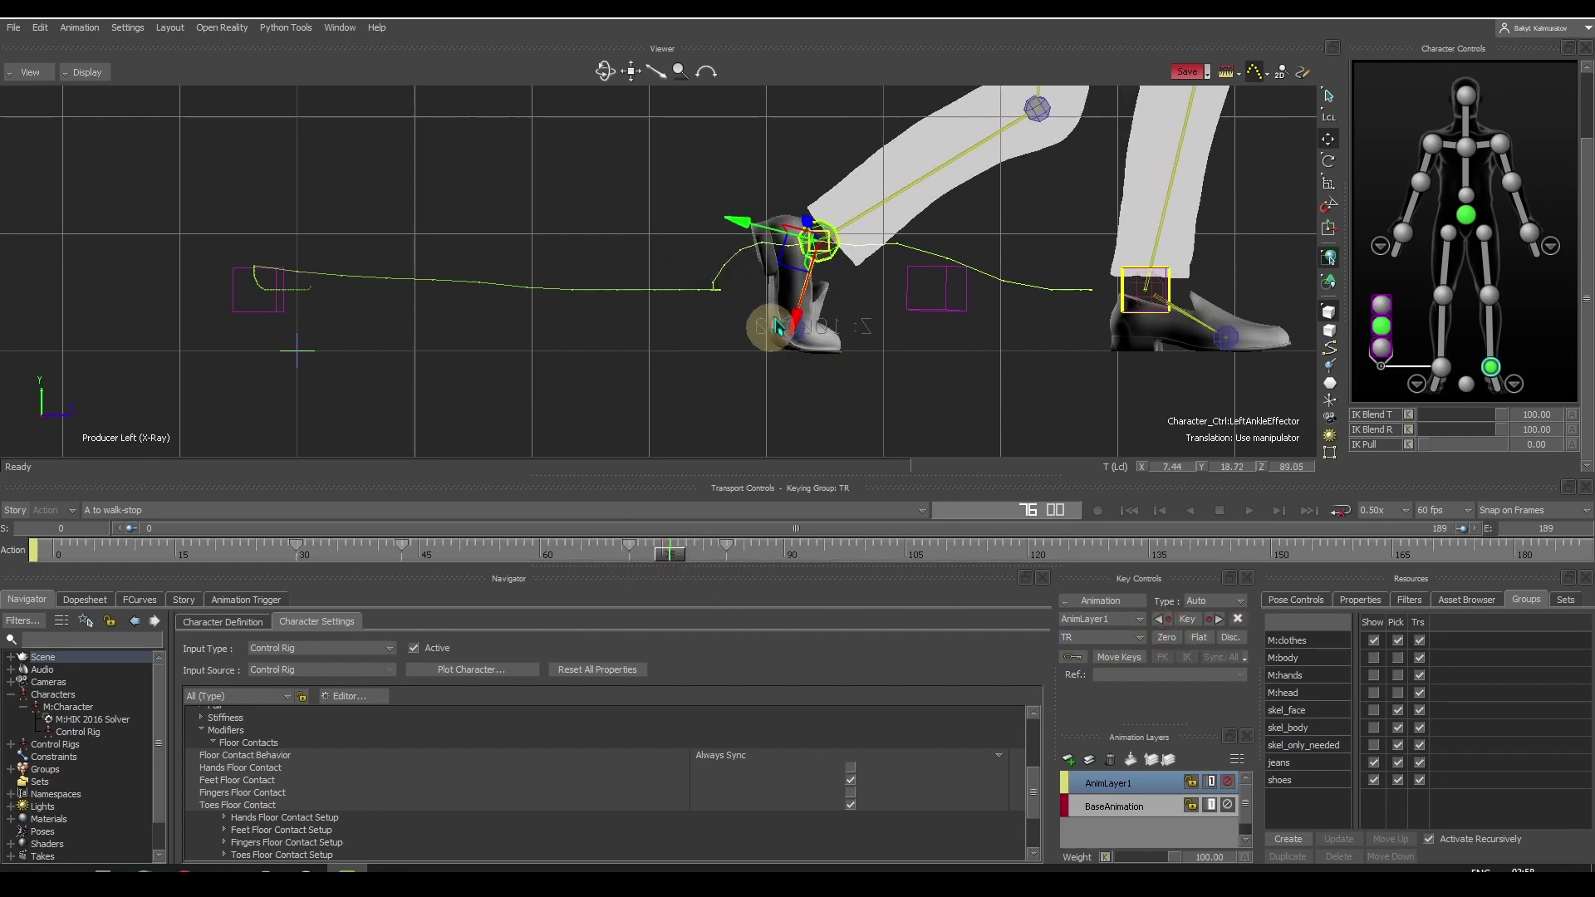
# - Raise the left ankle effector on frame 76 to a Y position of about 27.8 and key it on AnimLayer1
pyautogui.moveTo(793, 313); pyautogui.dragTo(804, 270)
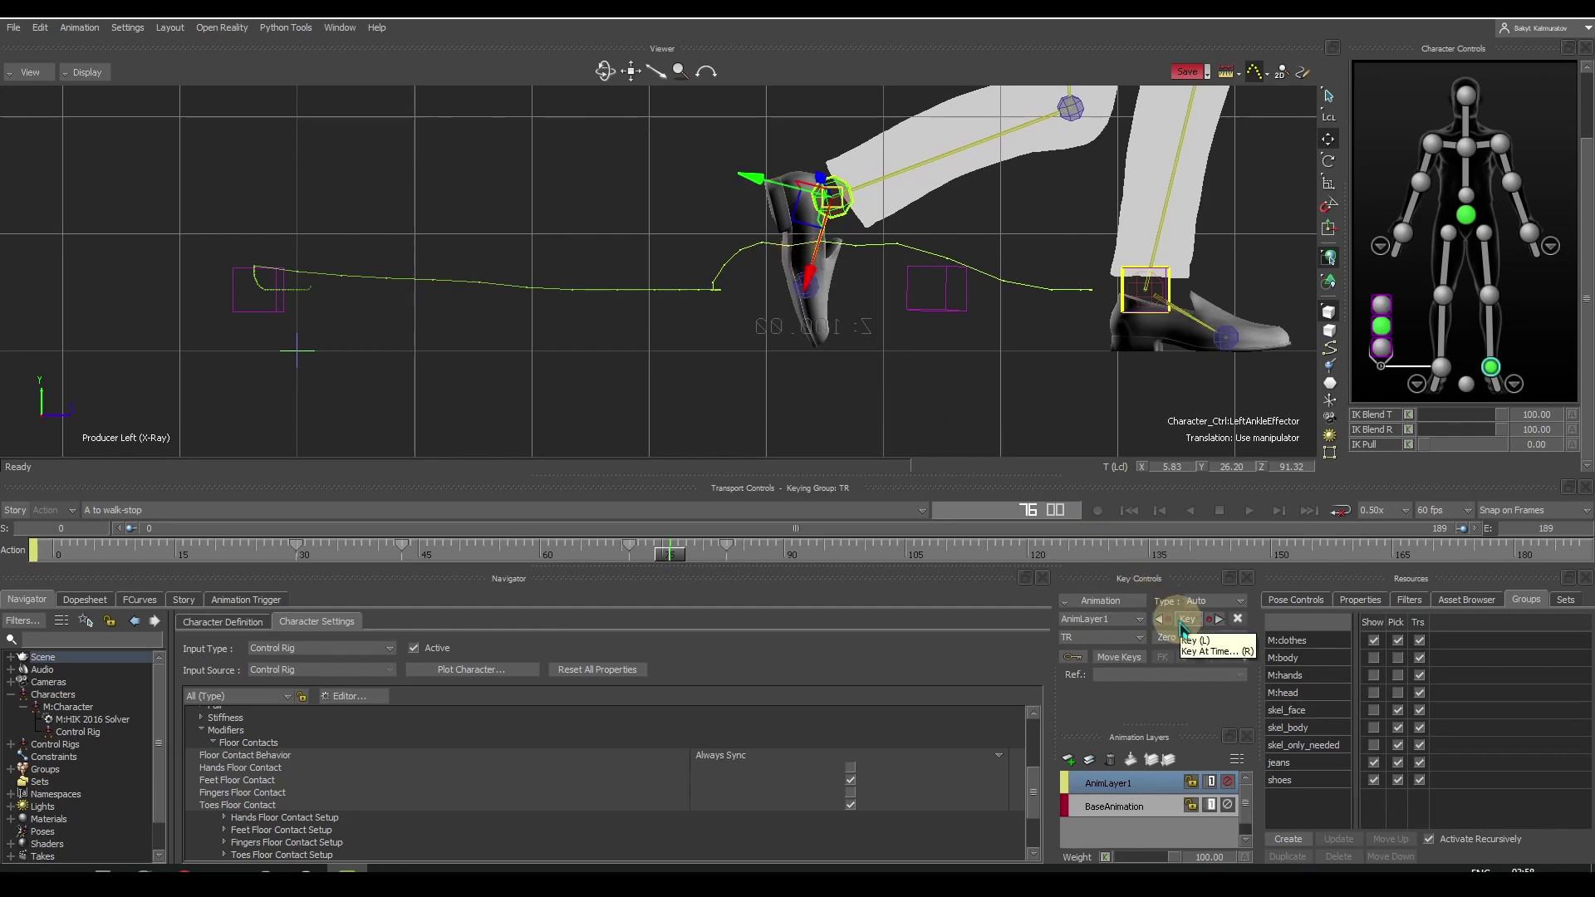
pyautogui.moveTo(806, 282); pyautogui.dragTo(809, 272)
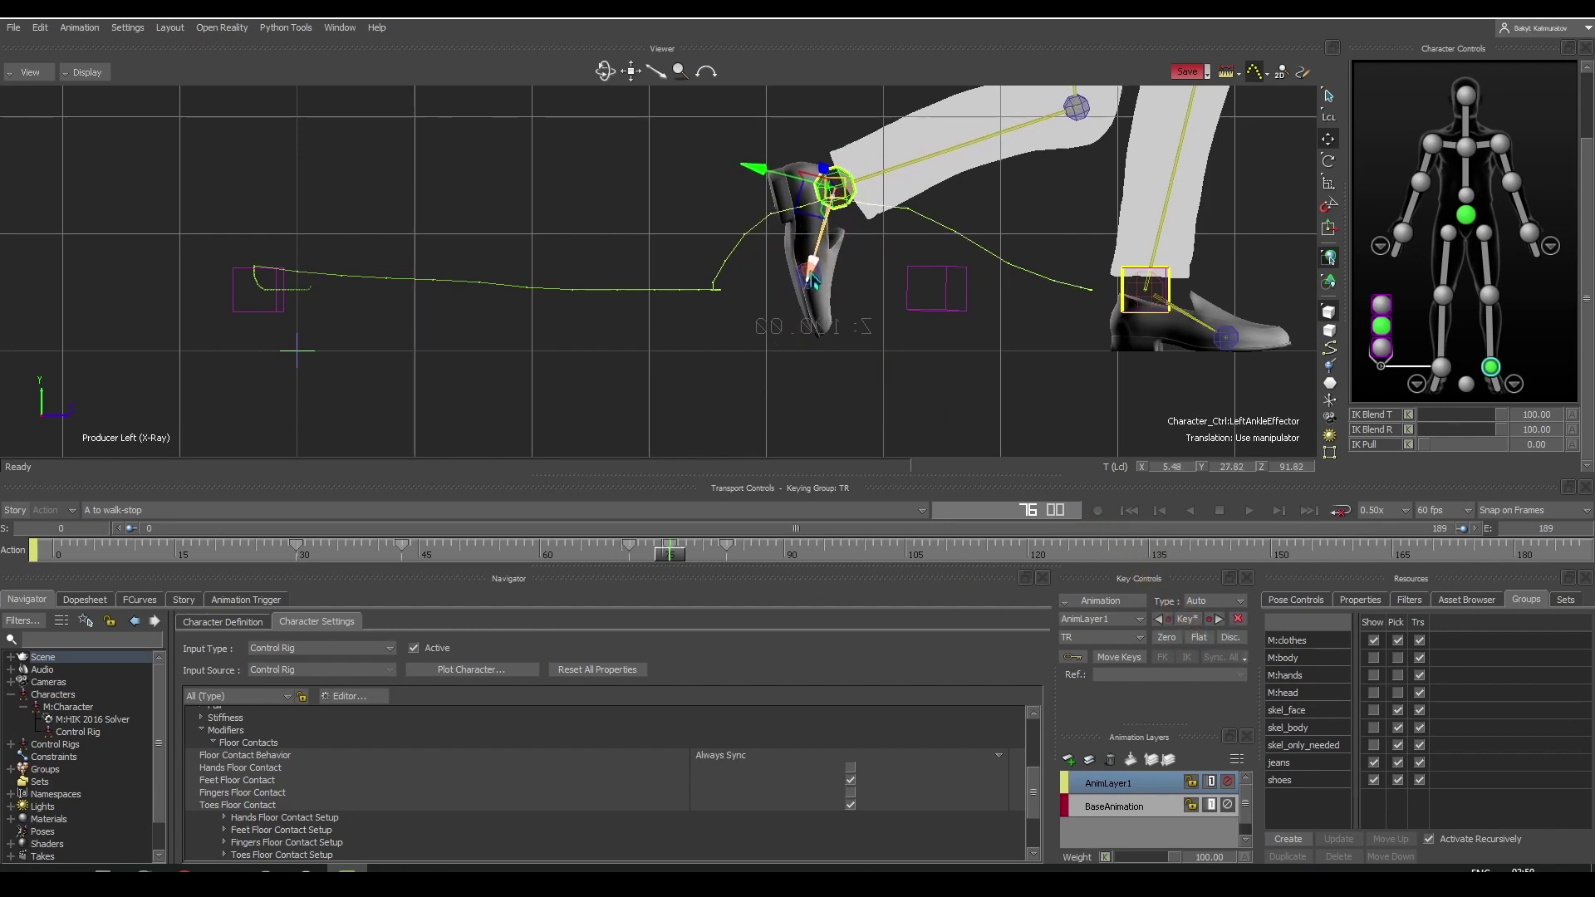
# - Create a left ankle auxiliary effector at frame 83, keying its IK Blend T and R at 100 on frame 84 and 0 on frame 83
pyautogui.moveTo(669, 553); pyautogui.dragTo(726, 569)
pyautogui.rightClick(1492, 372)
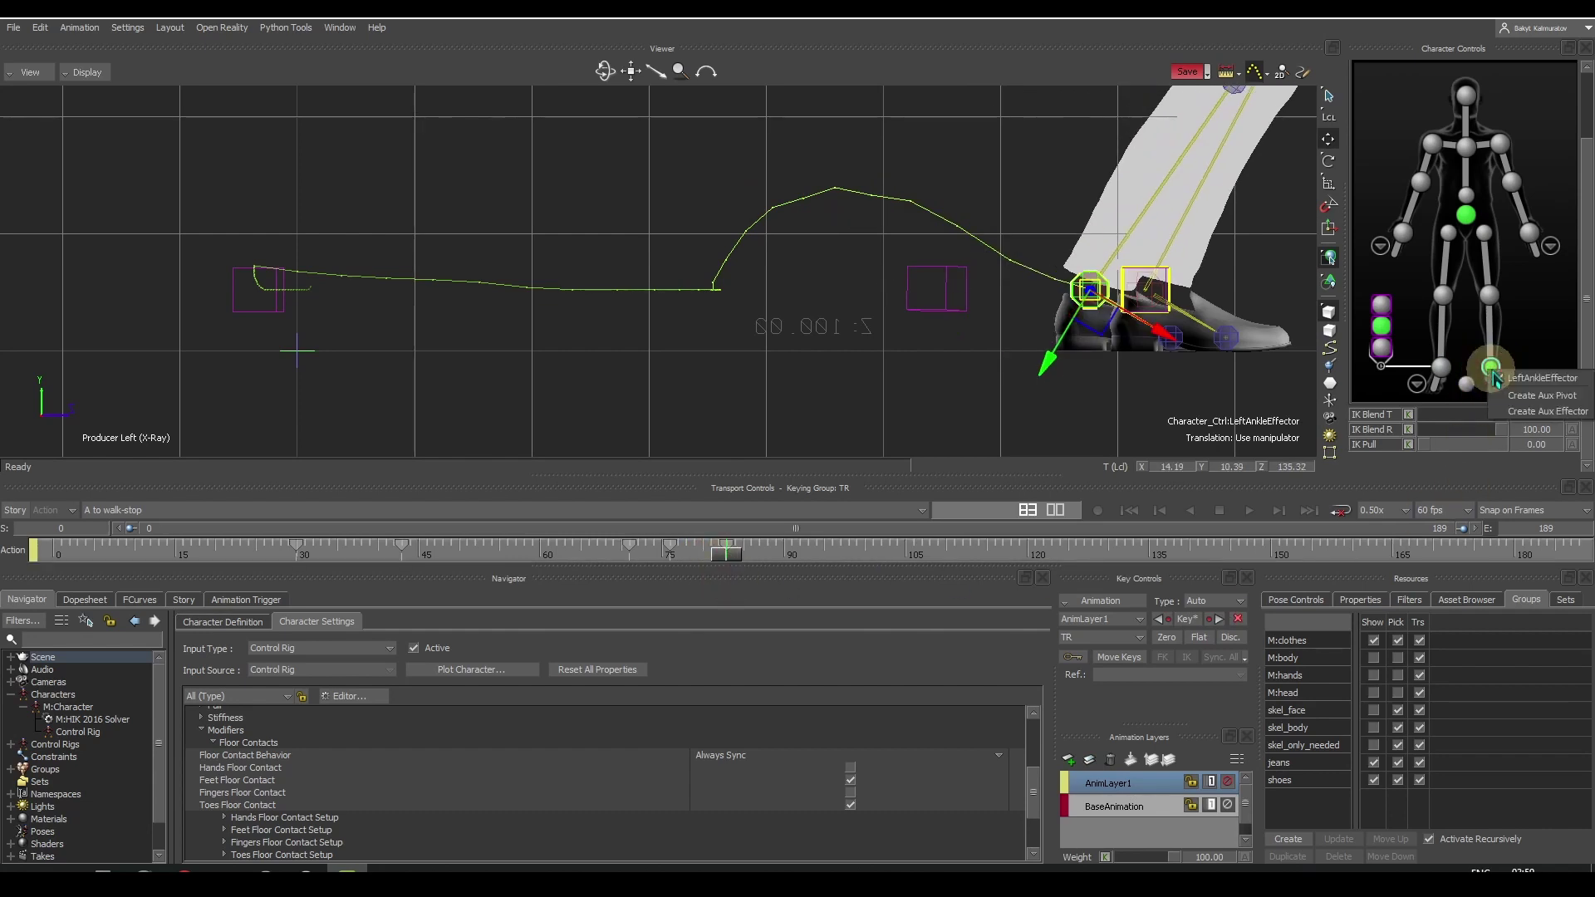
pyautogui.click(1528, 415)
pyautogui.click(1280, 511)
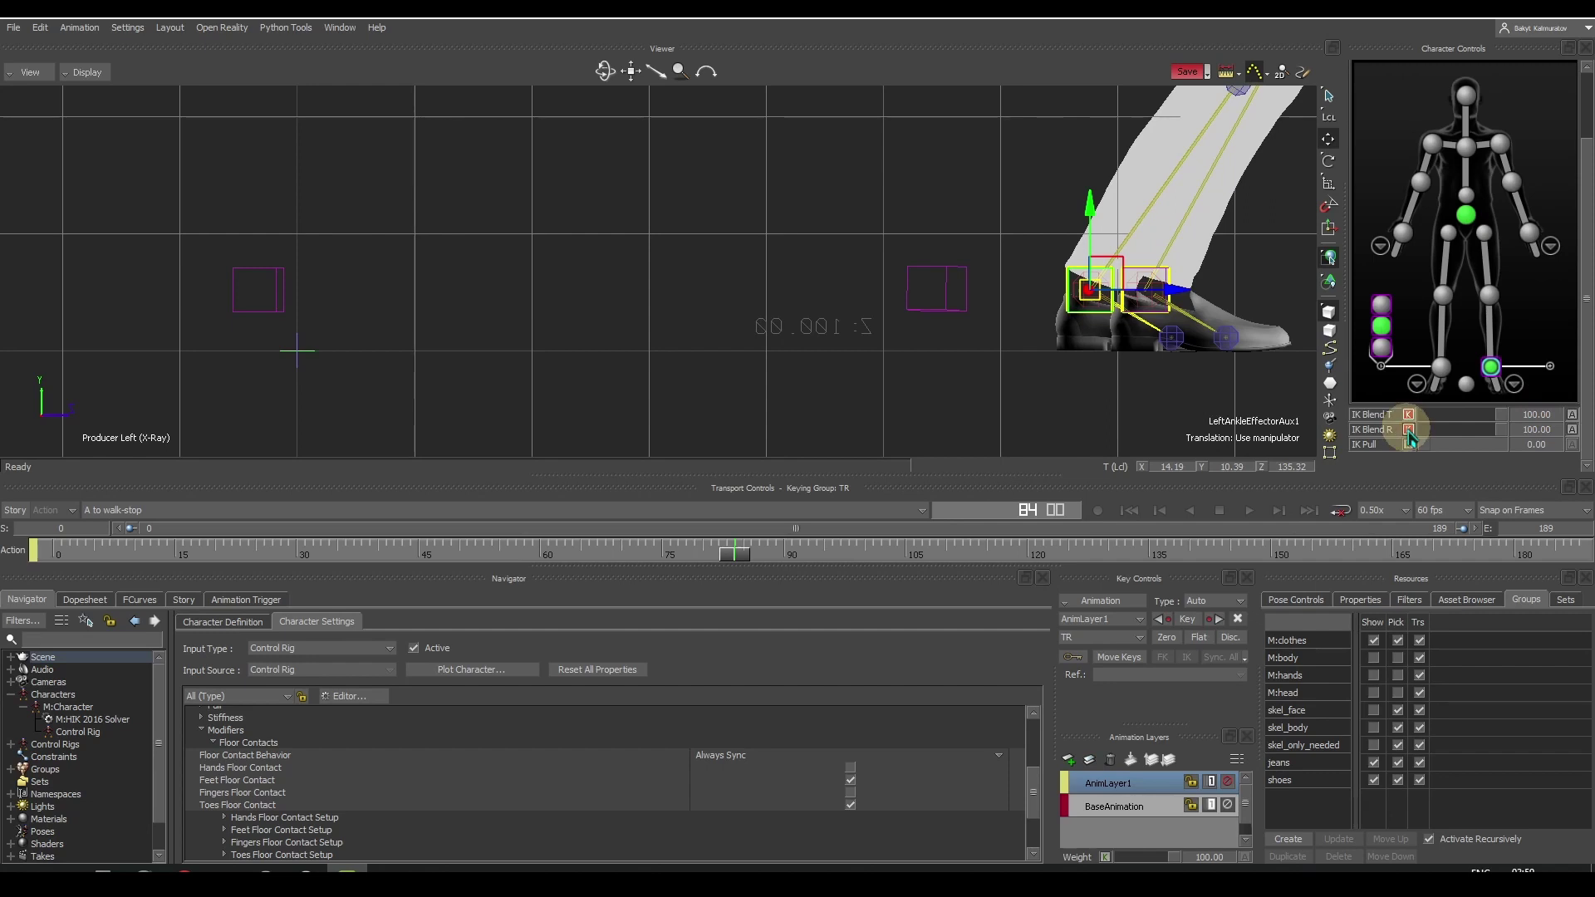
pyautogui.click(1159, 510)
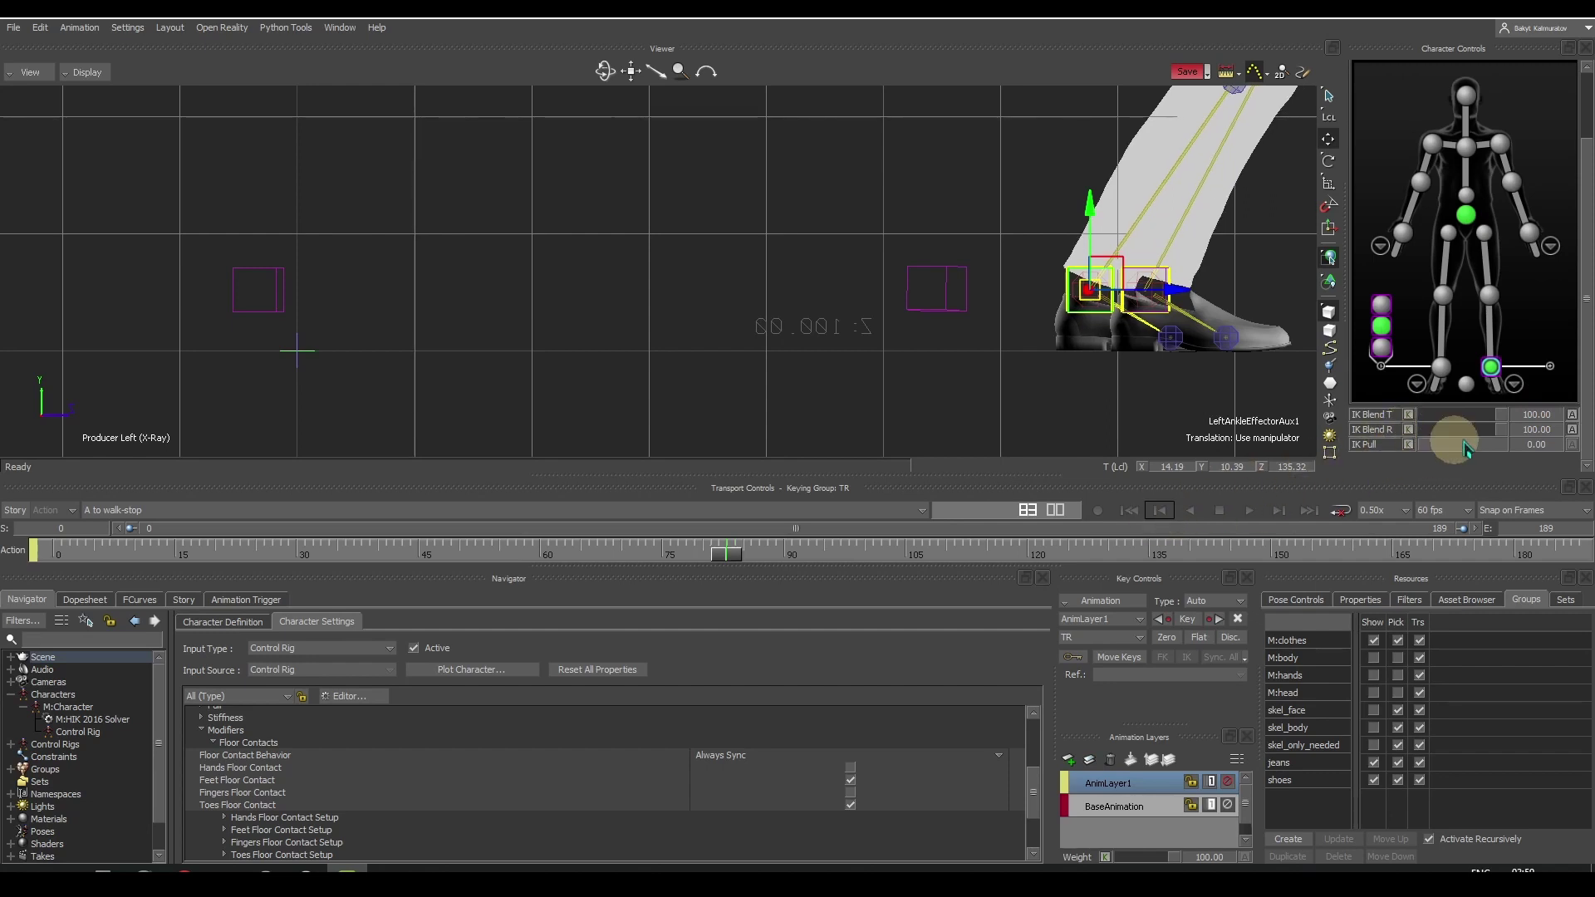
pyautogui.moveTo(1465, 448); pyautogui.dragTo(1420, 428)
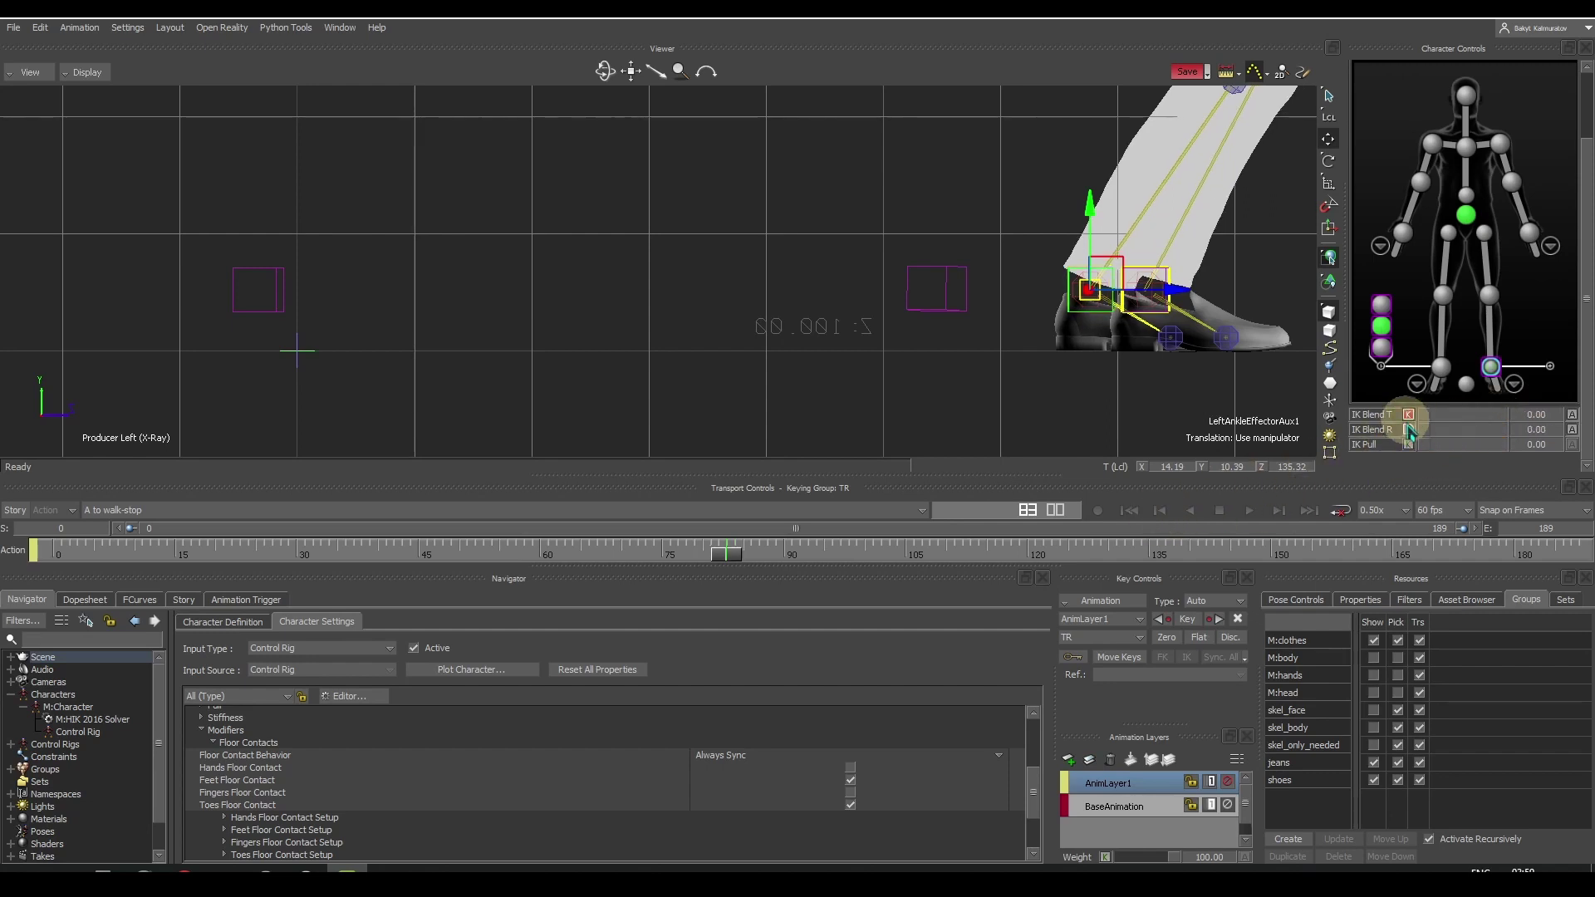
# - Key the main left ankle effector's IK Blend T and R at 100 on frame 83 and 0 on frame 84
pyautogui.click(1492, 369)
pyautogui.click(1409, 415)
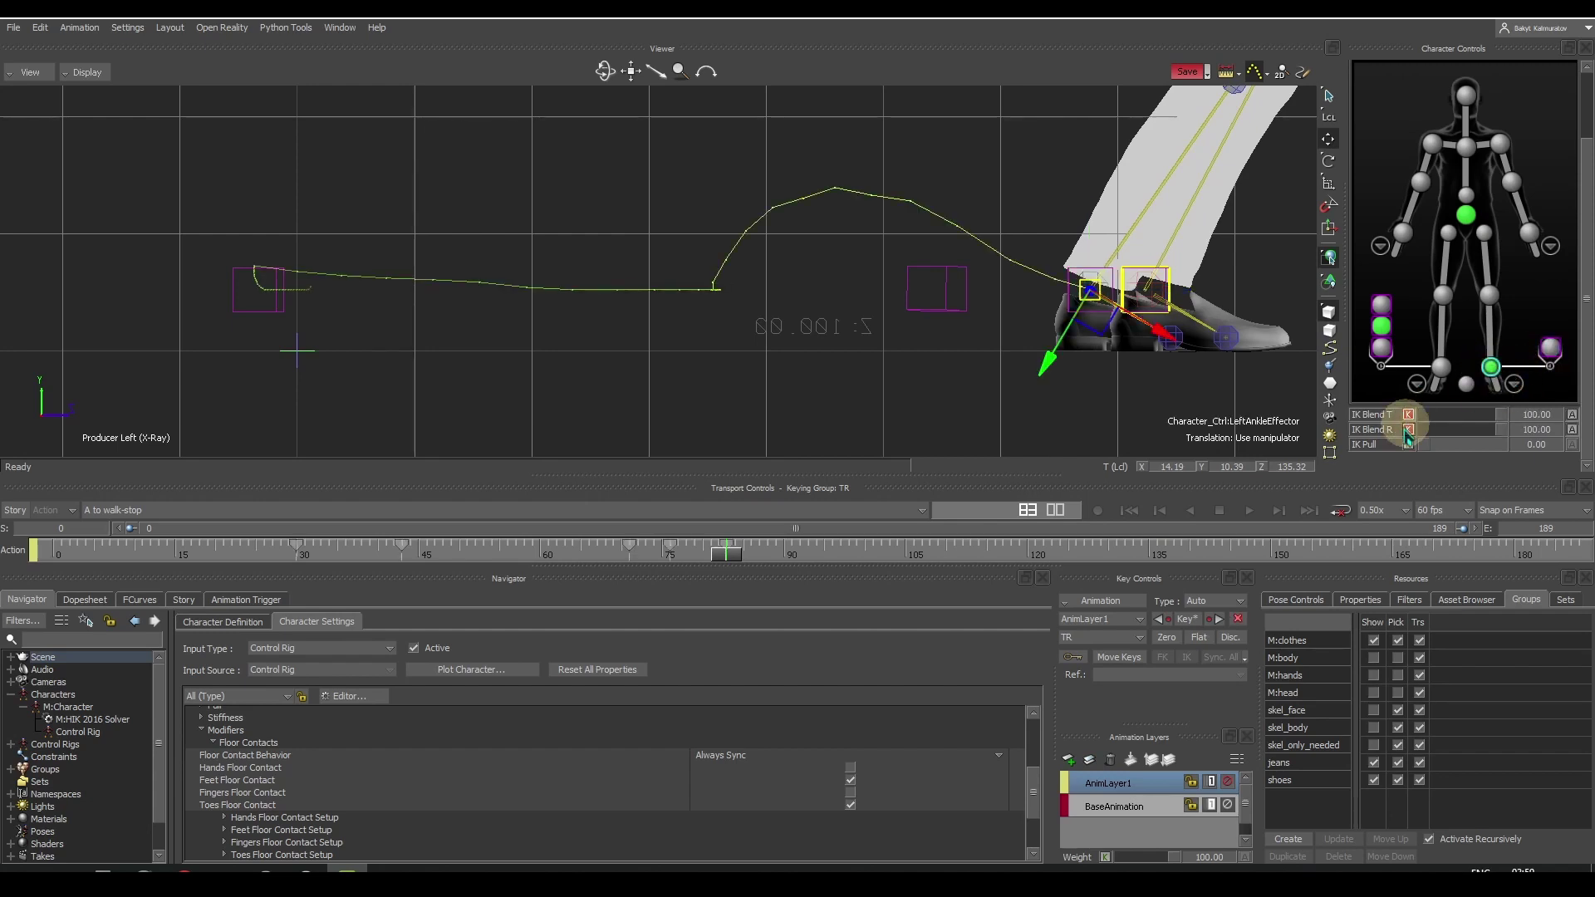
pyautogui.click(732, 551)
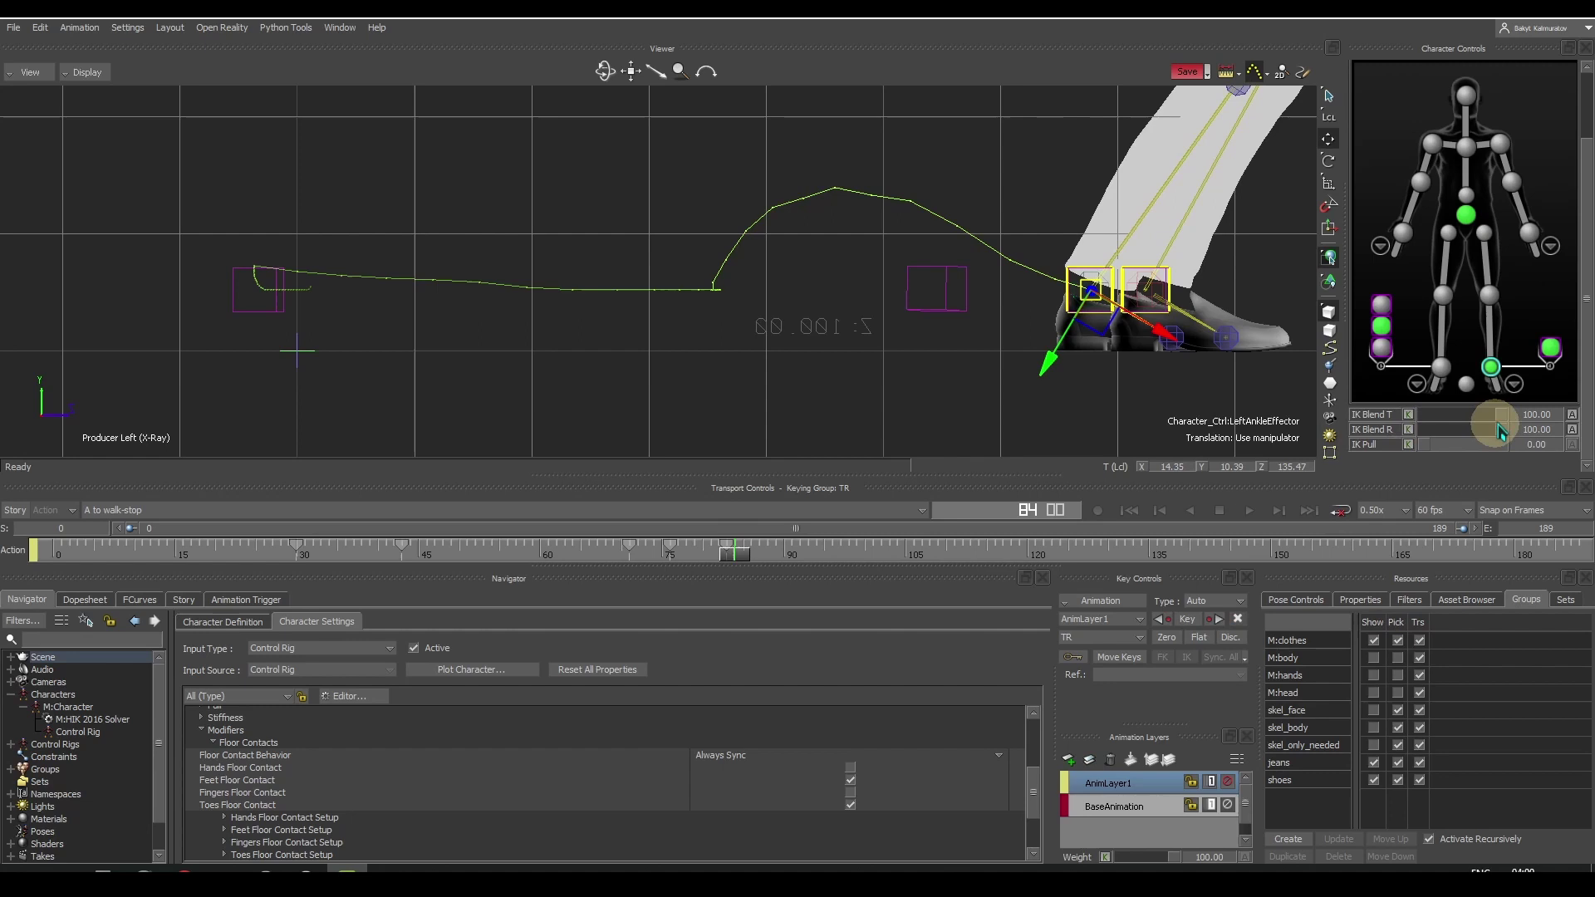
pyautogui.moveTo(1499, 432); pyautogui.dragTo(1394, 440)
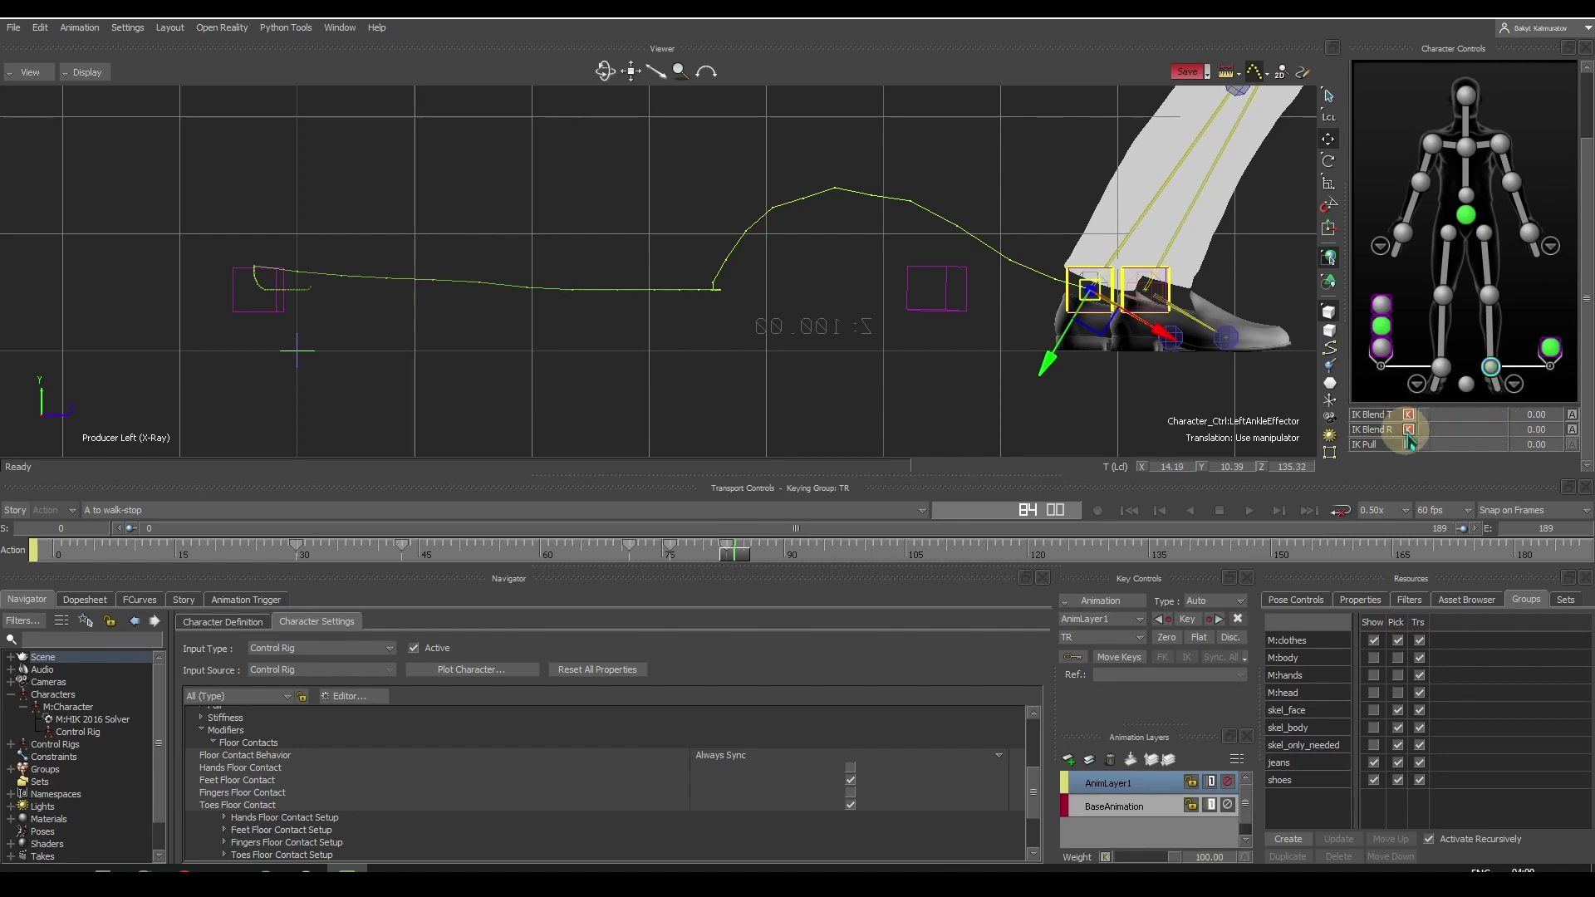
pyautogui.moveTo(753, 548); pyautogui.dragTo(727, 551)
# - Change the left ankle auxiliary effector's marker color to blue and key its pose on frame 83
pyautogui.click(1066, 316)
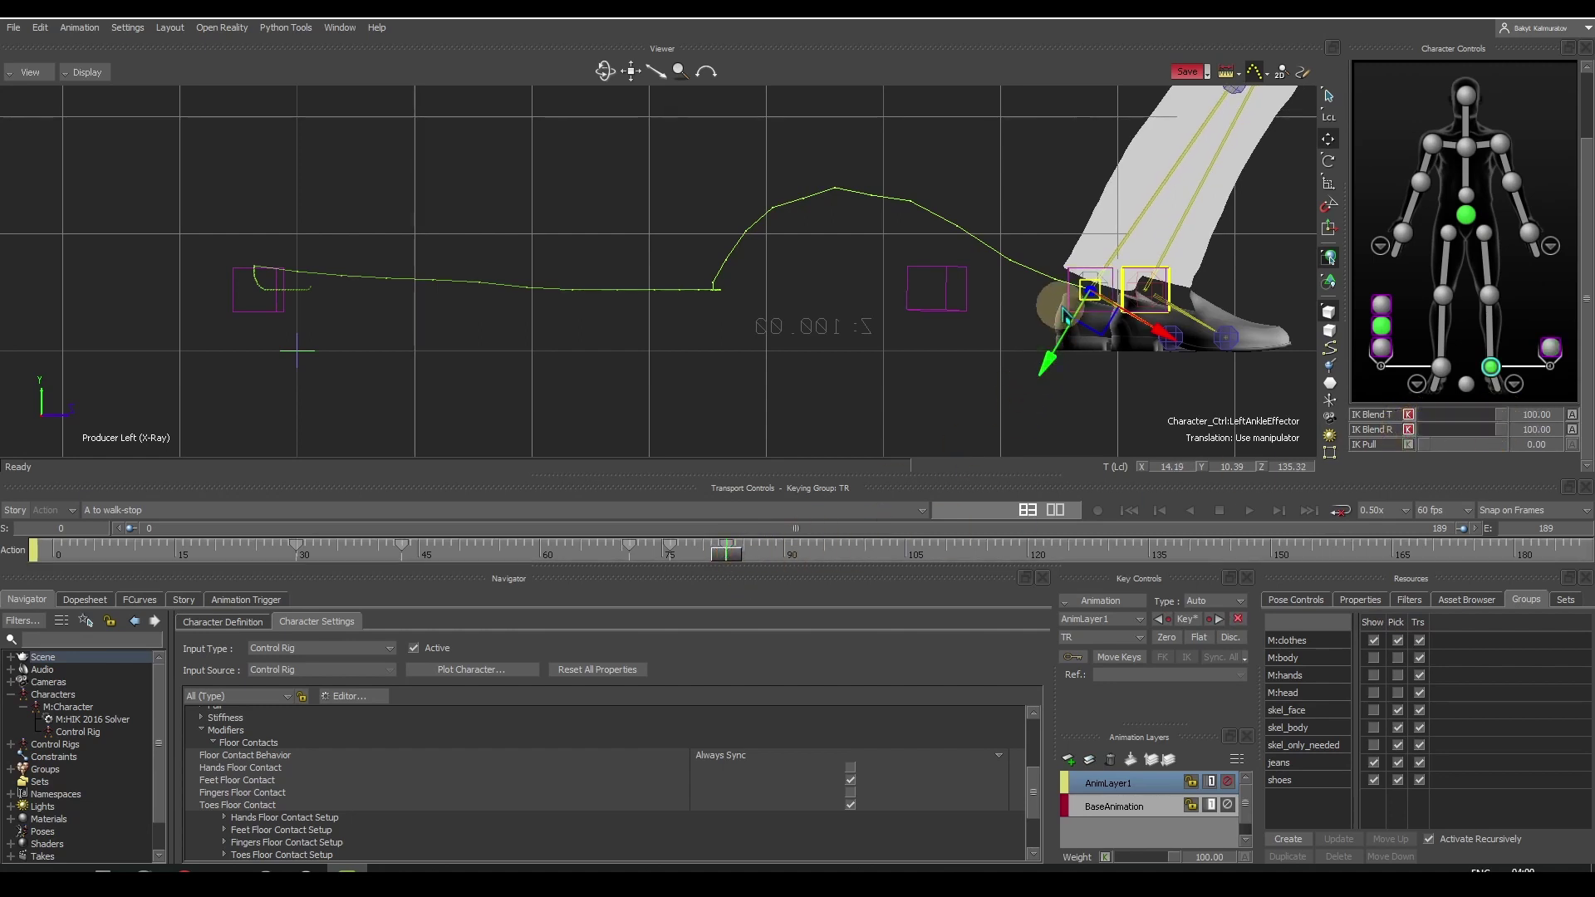
pyautogui.click(1075, 291)
pyautogui.click(1360, 600)
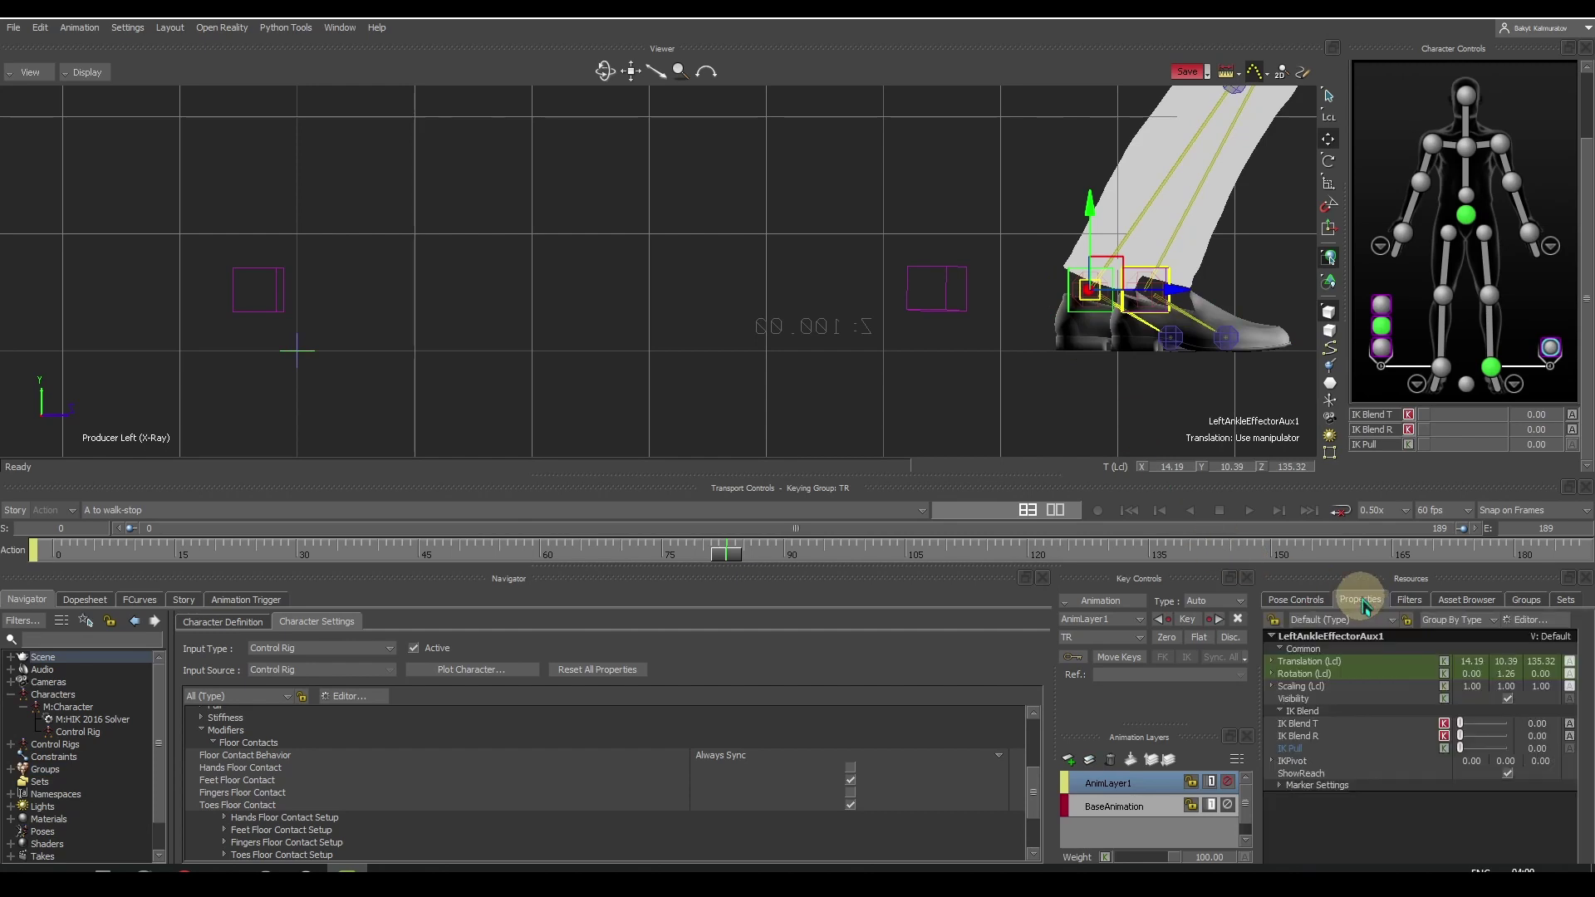
pyautogui.click(1282, 786)
pyautogui.click(1546, 826)
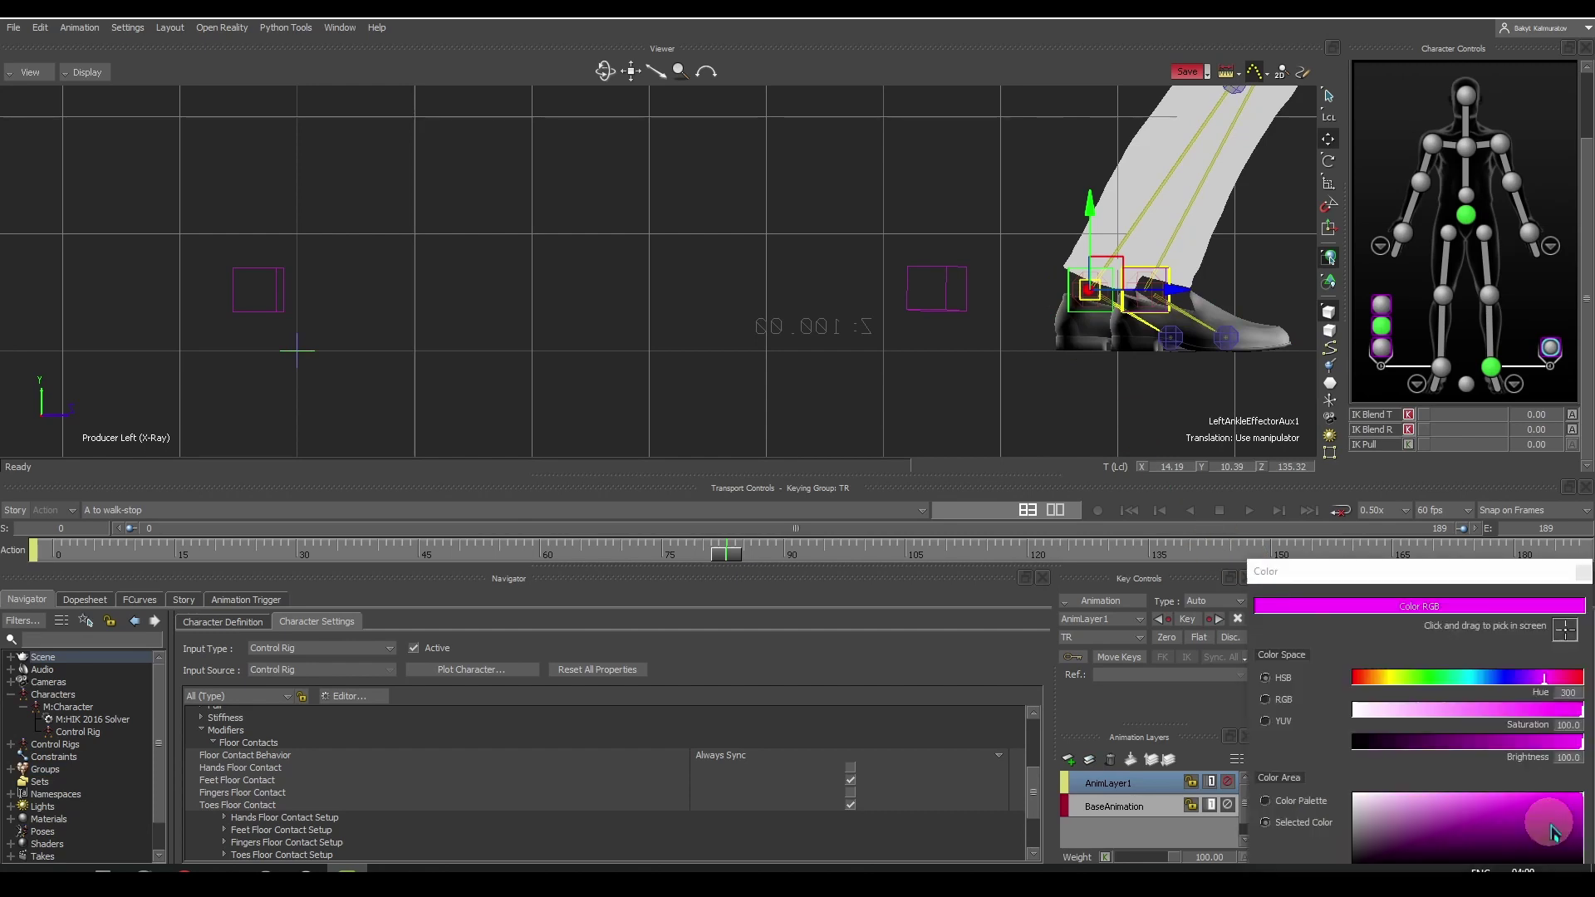
pyautogui.click(1497, 682)
pyautogui.click(1541, 574)
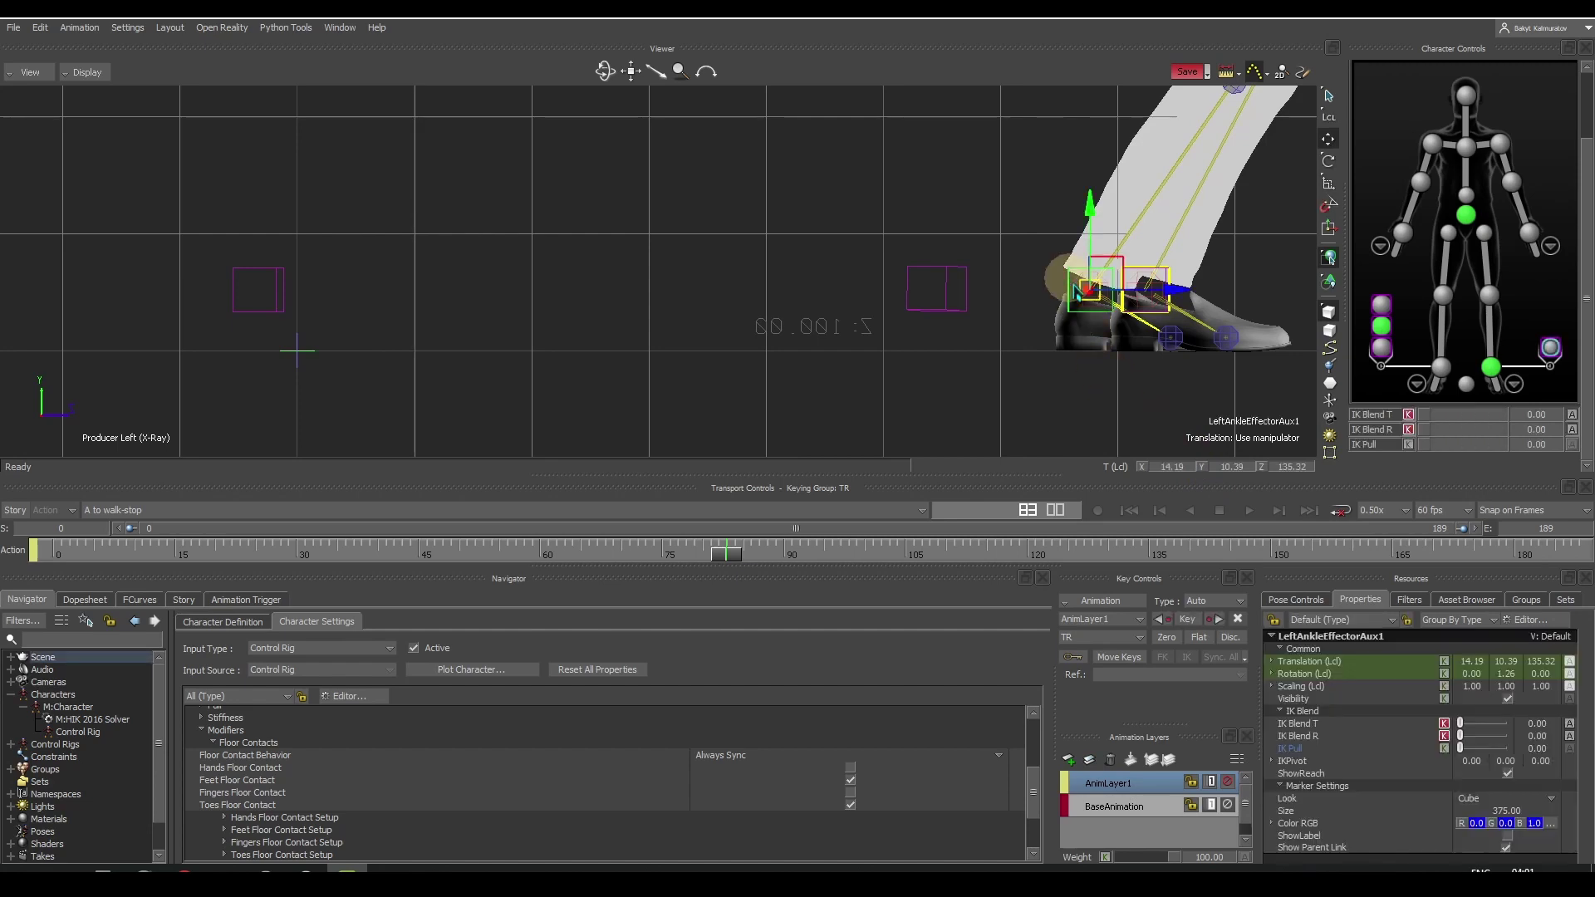
pyautogui.click(1492, 376)
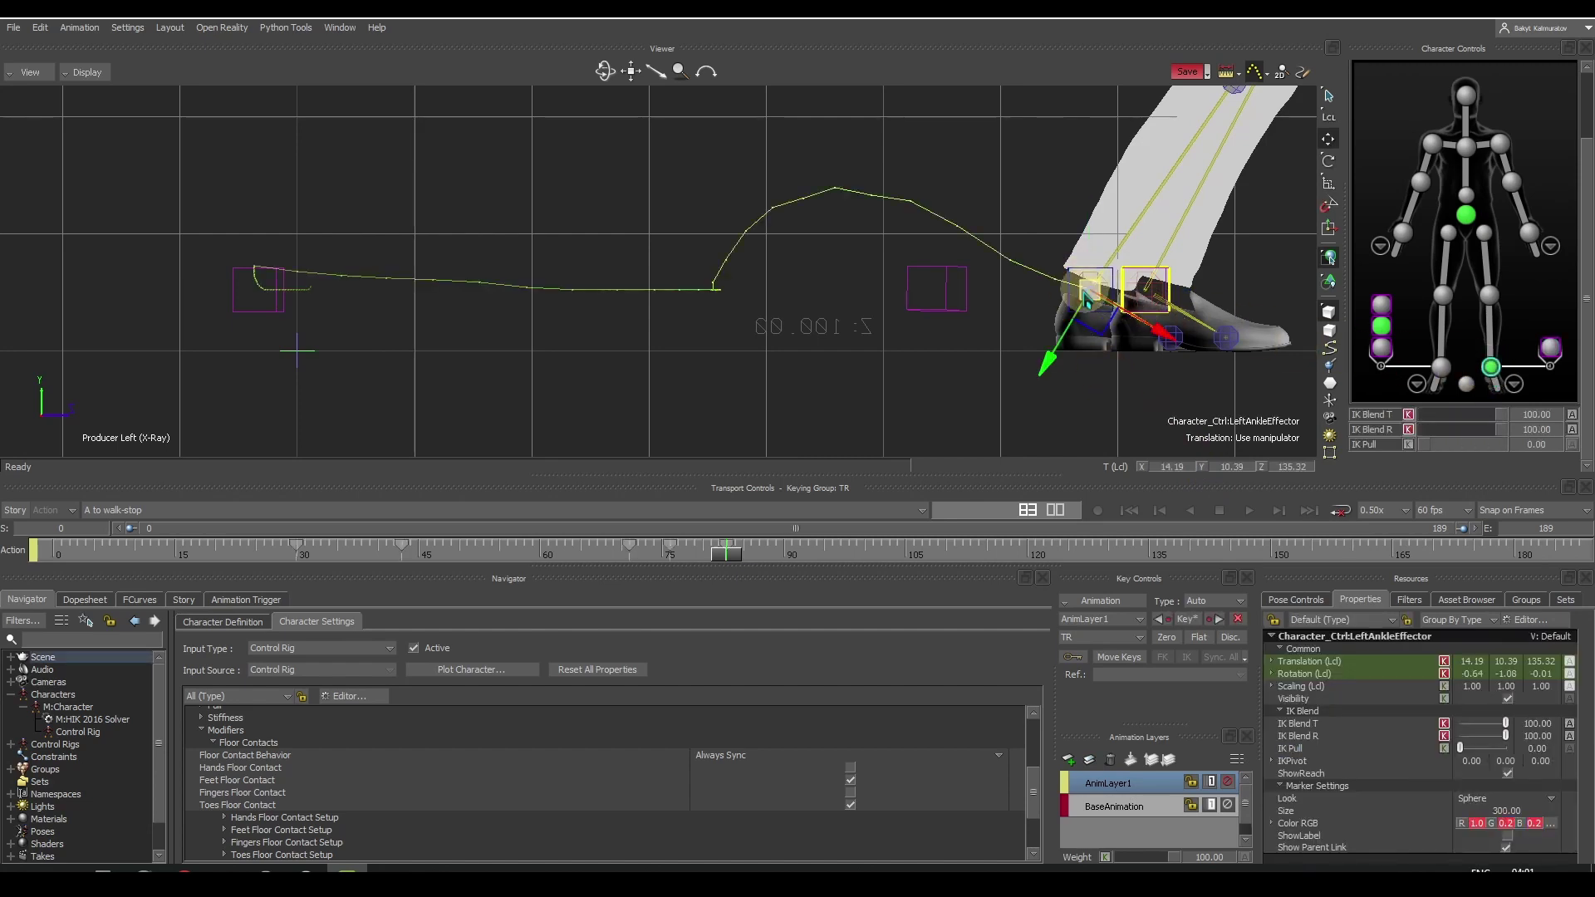
pyautogui.click(1085, 295)
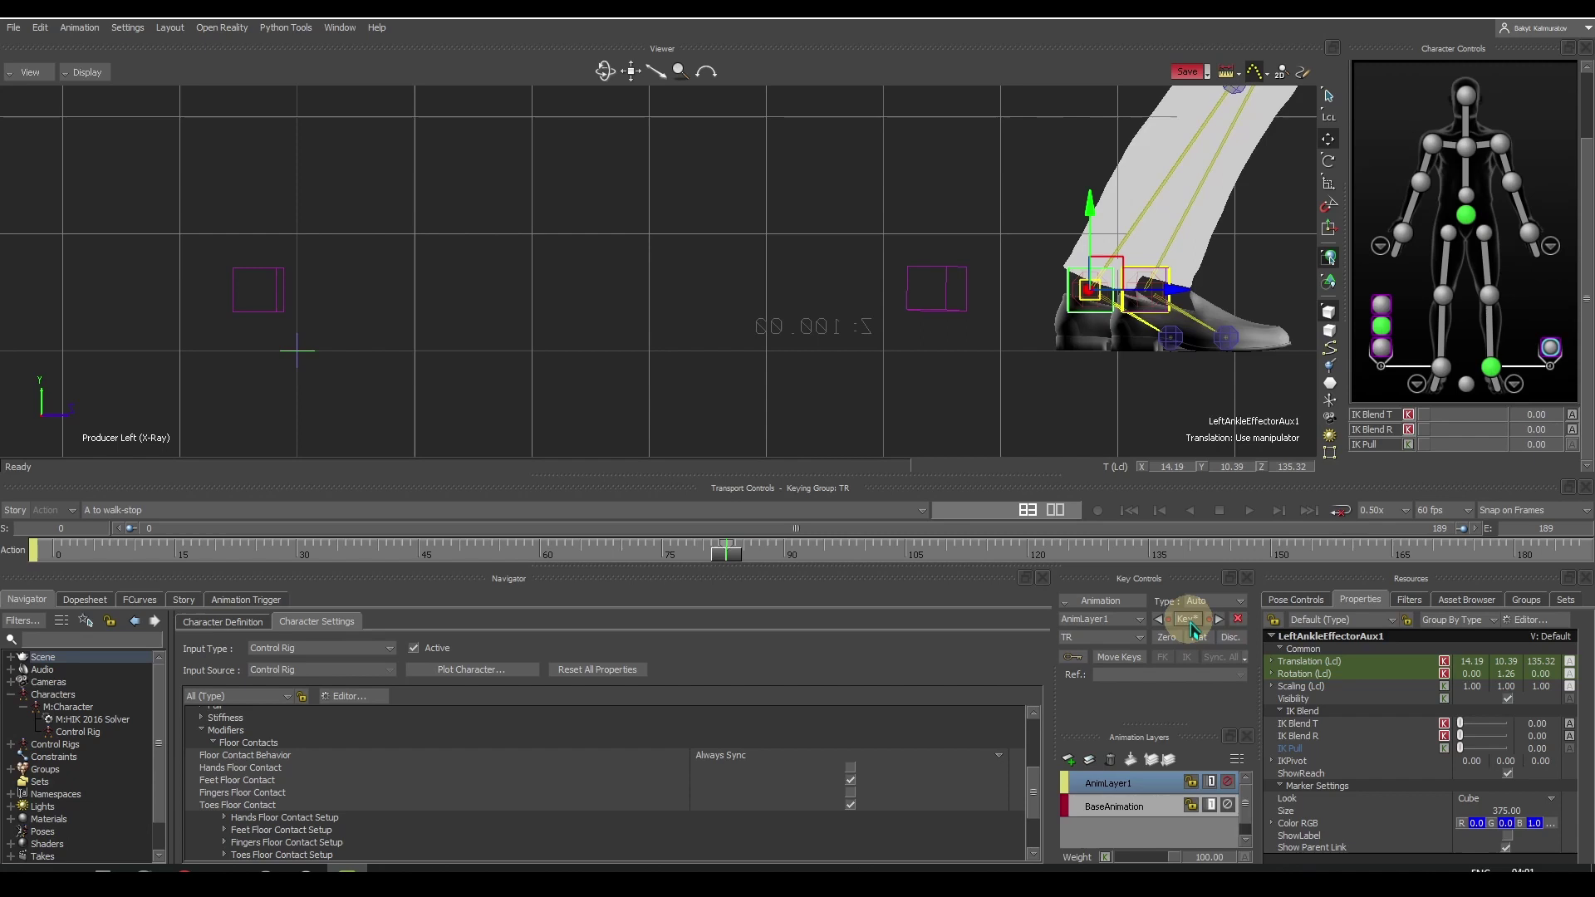
# - Align the left auxiliary effector's translation and rotation to the left ankle effector on frame 43, keying its pose and both IK blends at 100
pyautogui.moveTo(726, 552); pyautogui.dragTo(416, 551)
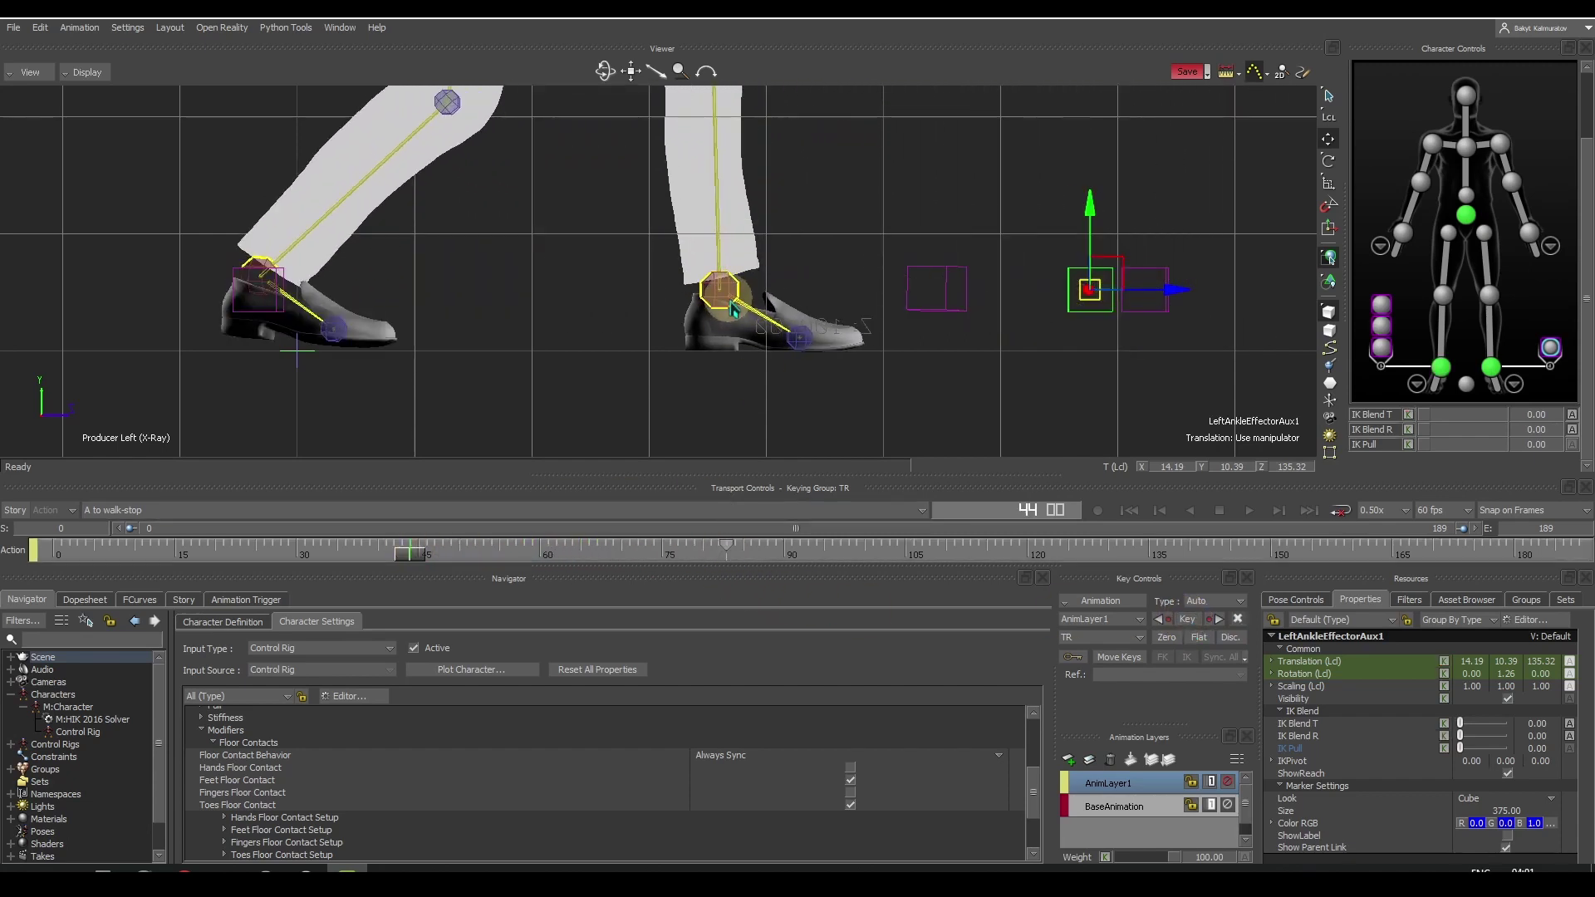
pyautogui.click(721, 288)
pyautogui.click(403, 554)
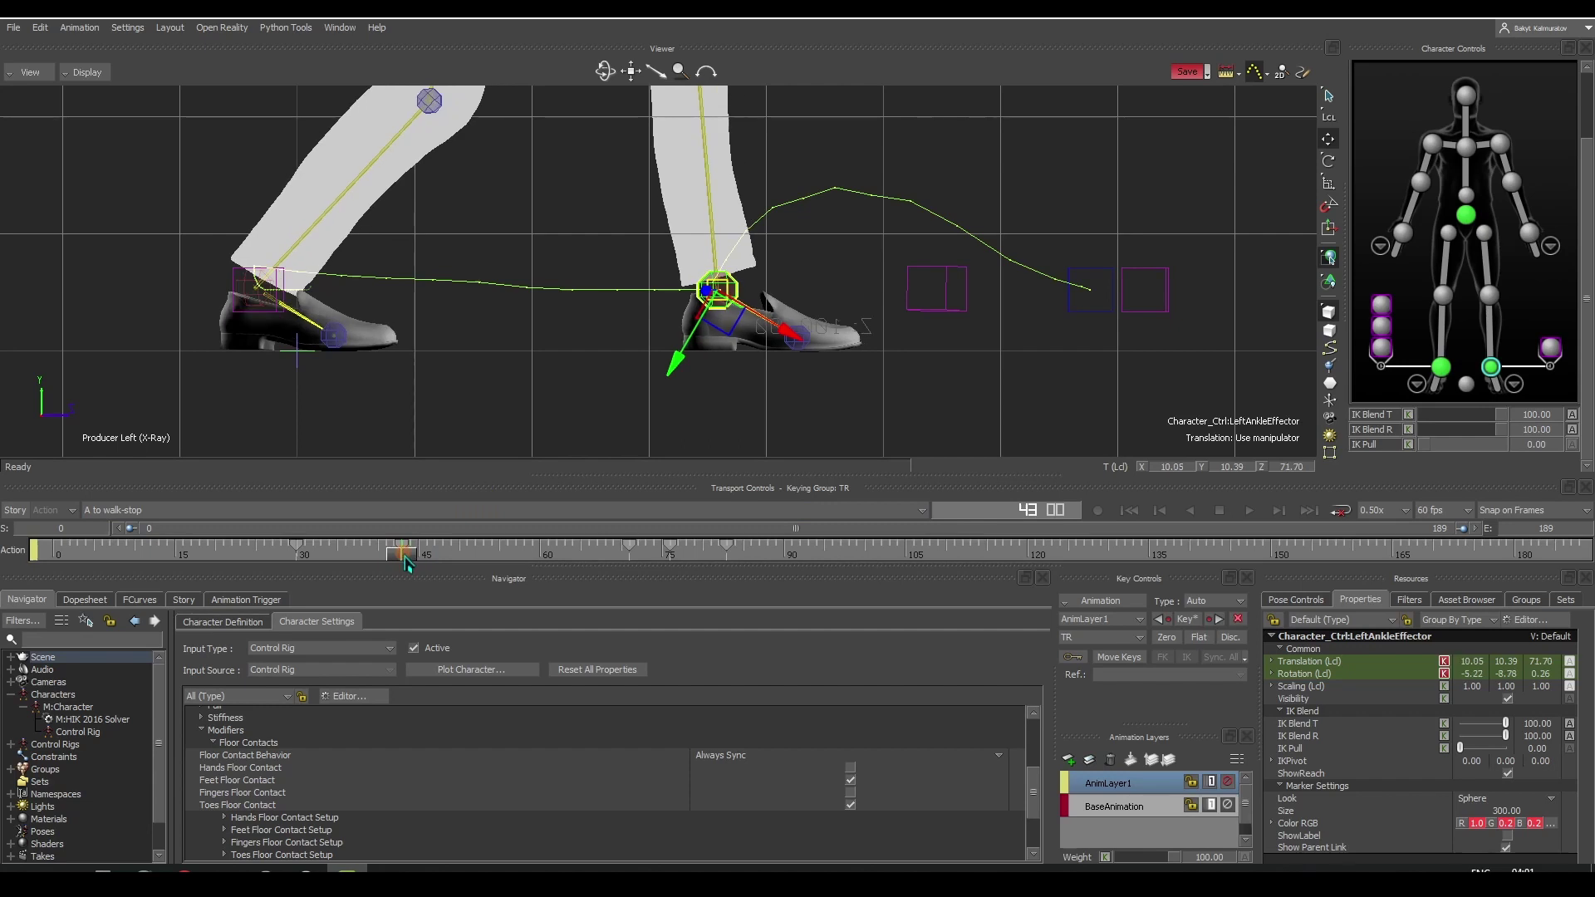
pyautogui.click(1033, 507)
pyautogui.click(1079, 290)
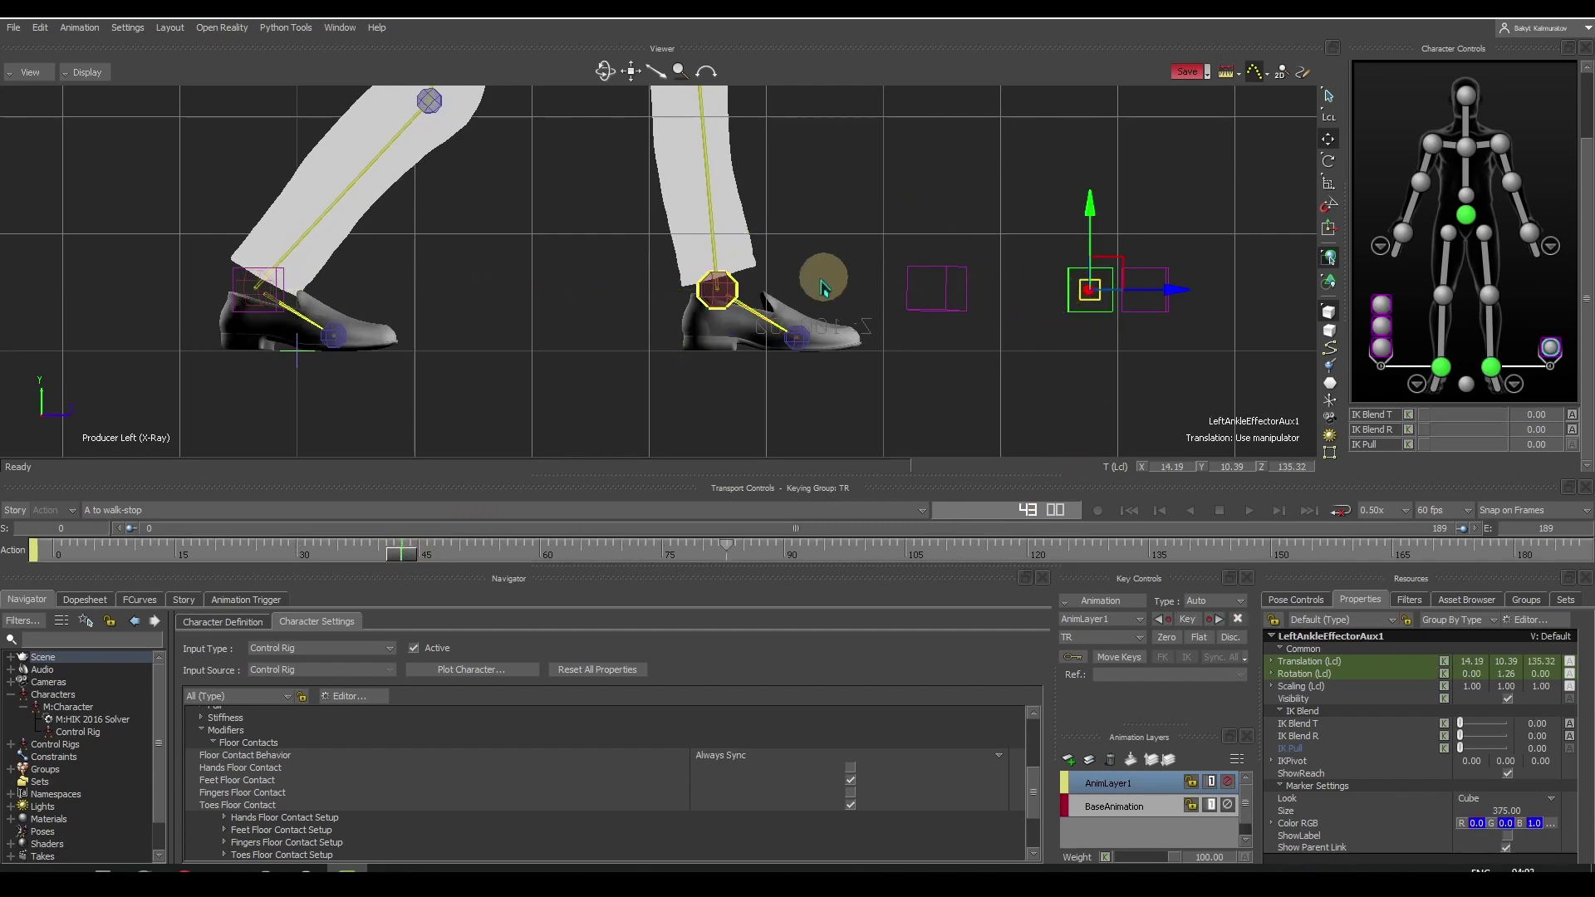
pyautogui.keyDown('shift'); pyautogui.click(731, 290); pyautogui.keyUp('shift')
pyautogui.rightClick(726, 227)
pyautogui.moveTo(772, 248)
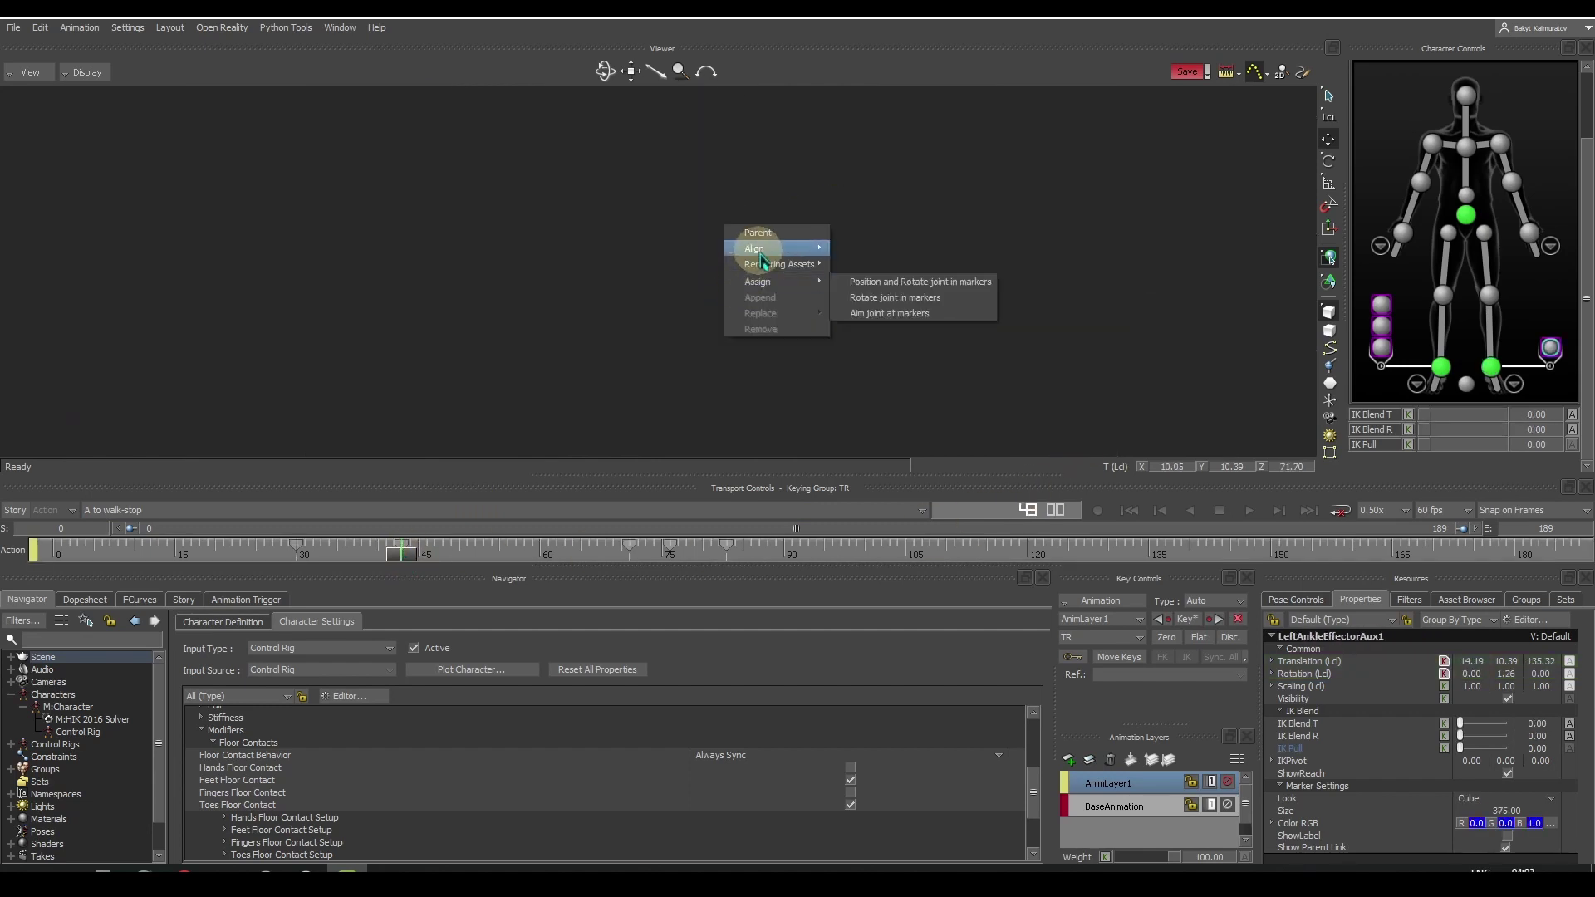
pyautogui.click(871, 266)
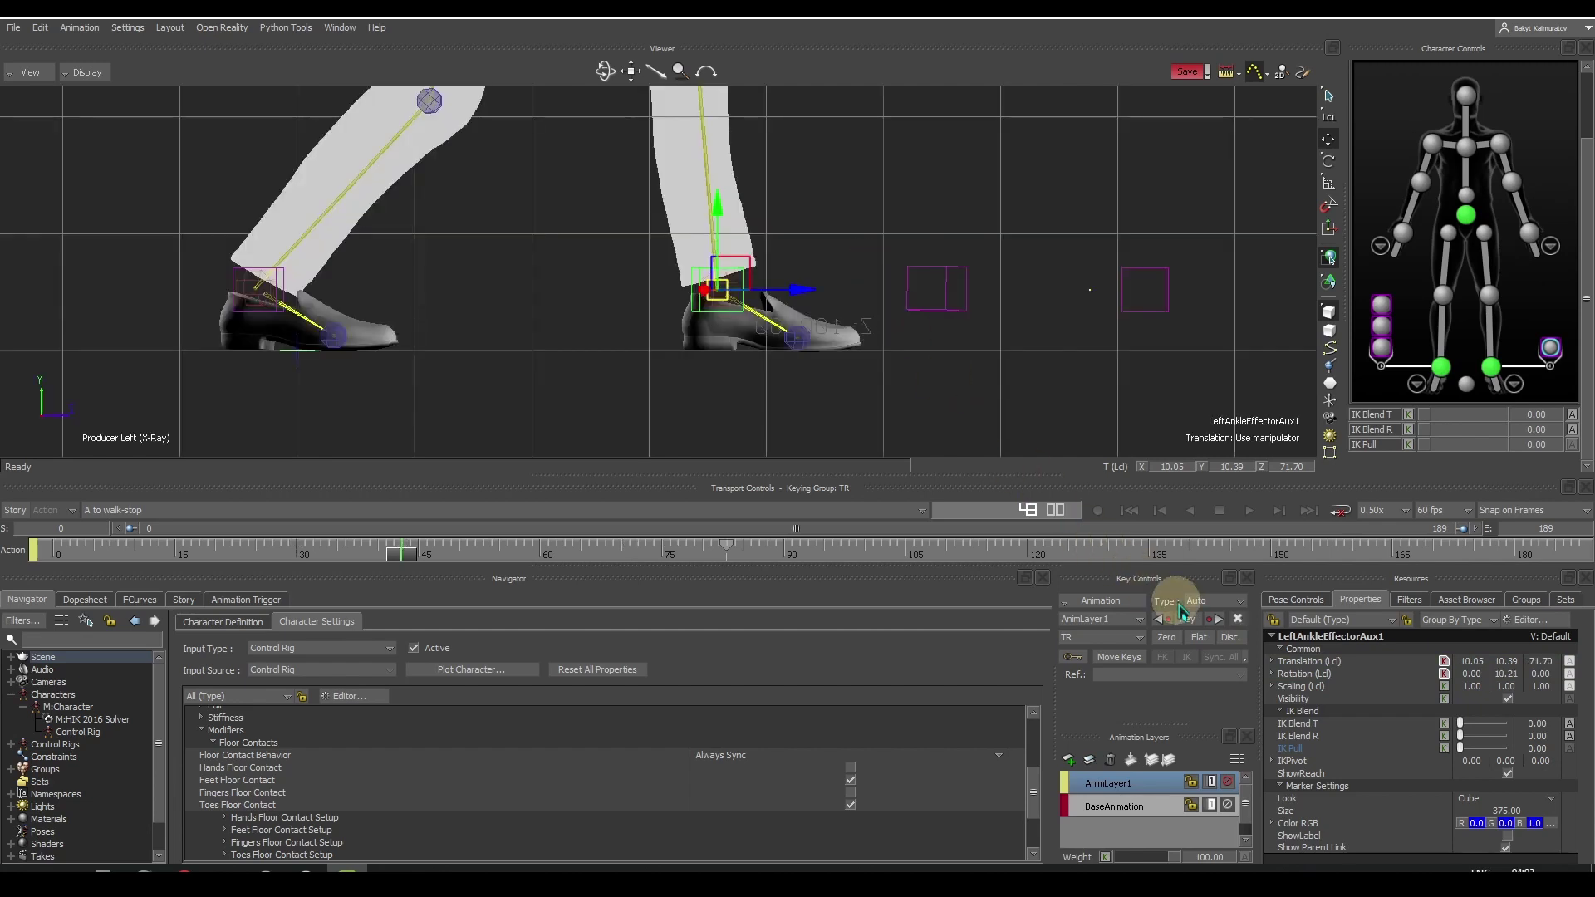
pyautogui.click(1190, 625)
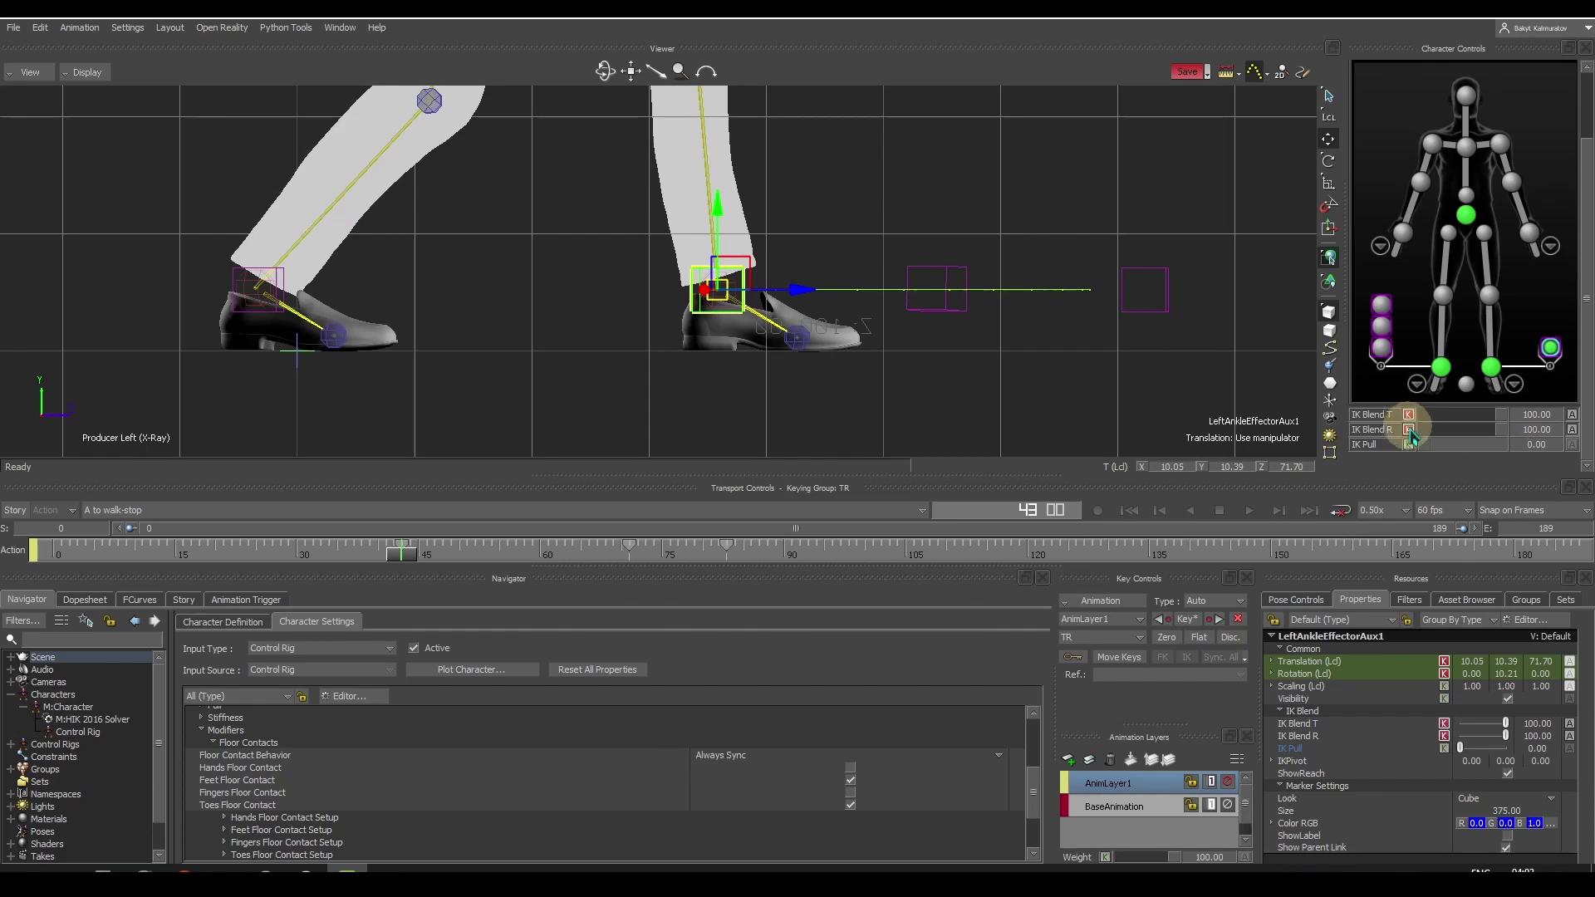
# - Key the left auxiliary effector's IK Blend T and R at 100 on frame 71 and 0 on frame 72
pyautogui.moveTo(416, 550); pyautogui.dragTo(629, 550)
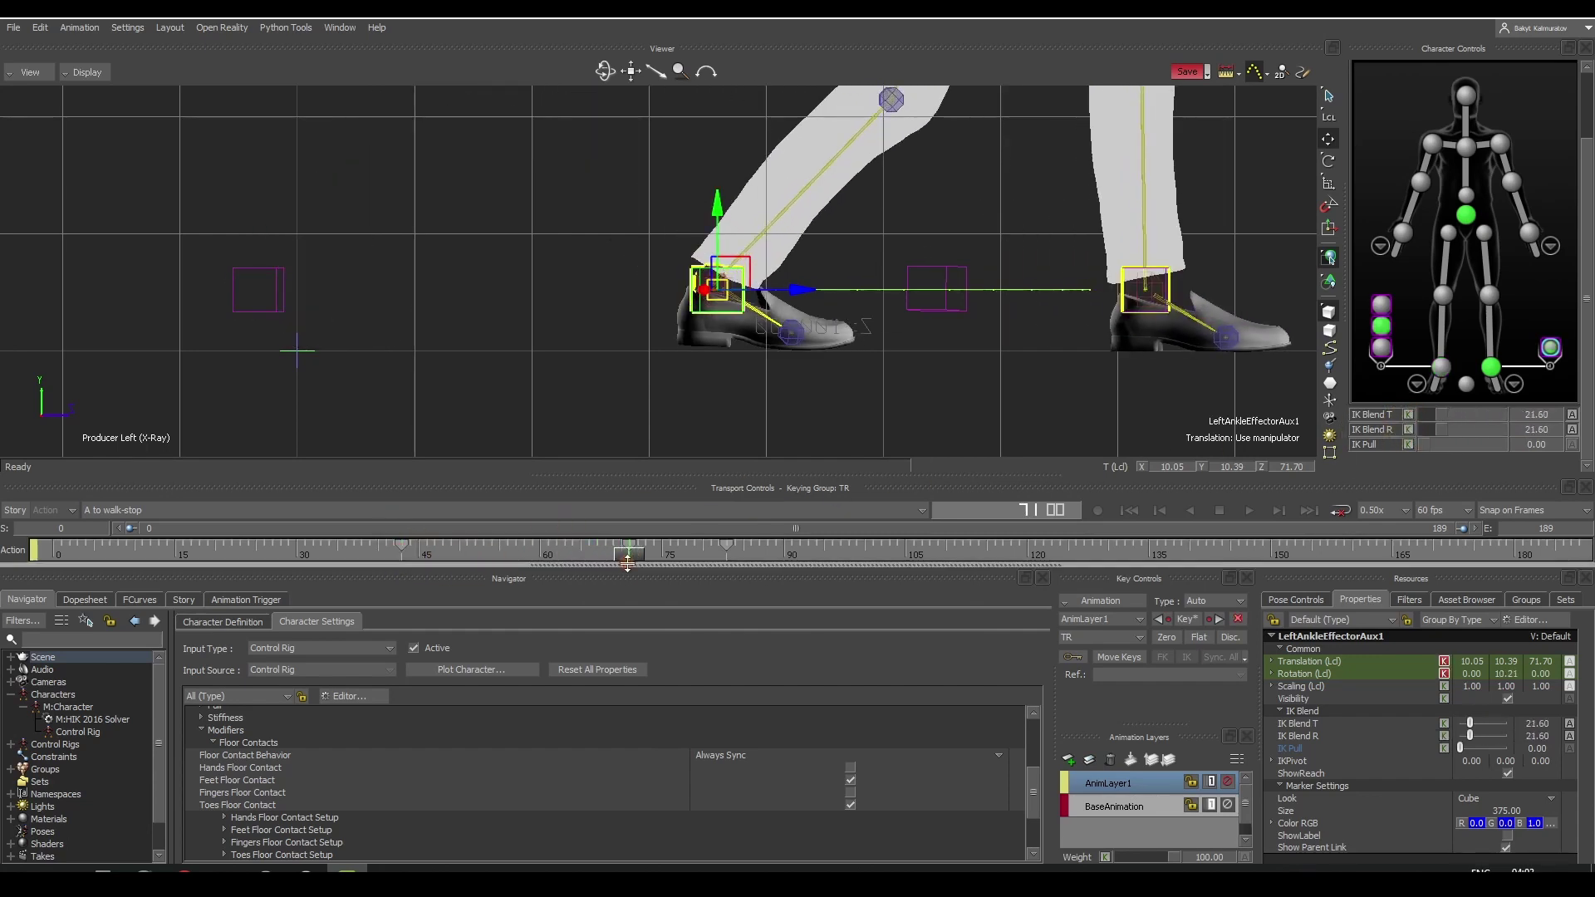
pyautogui.moveTo(1444, 438); pyautogui.dragTo(1522, 432)
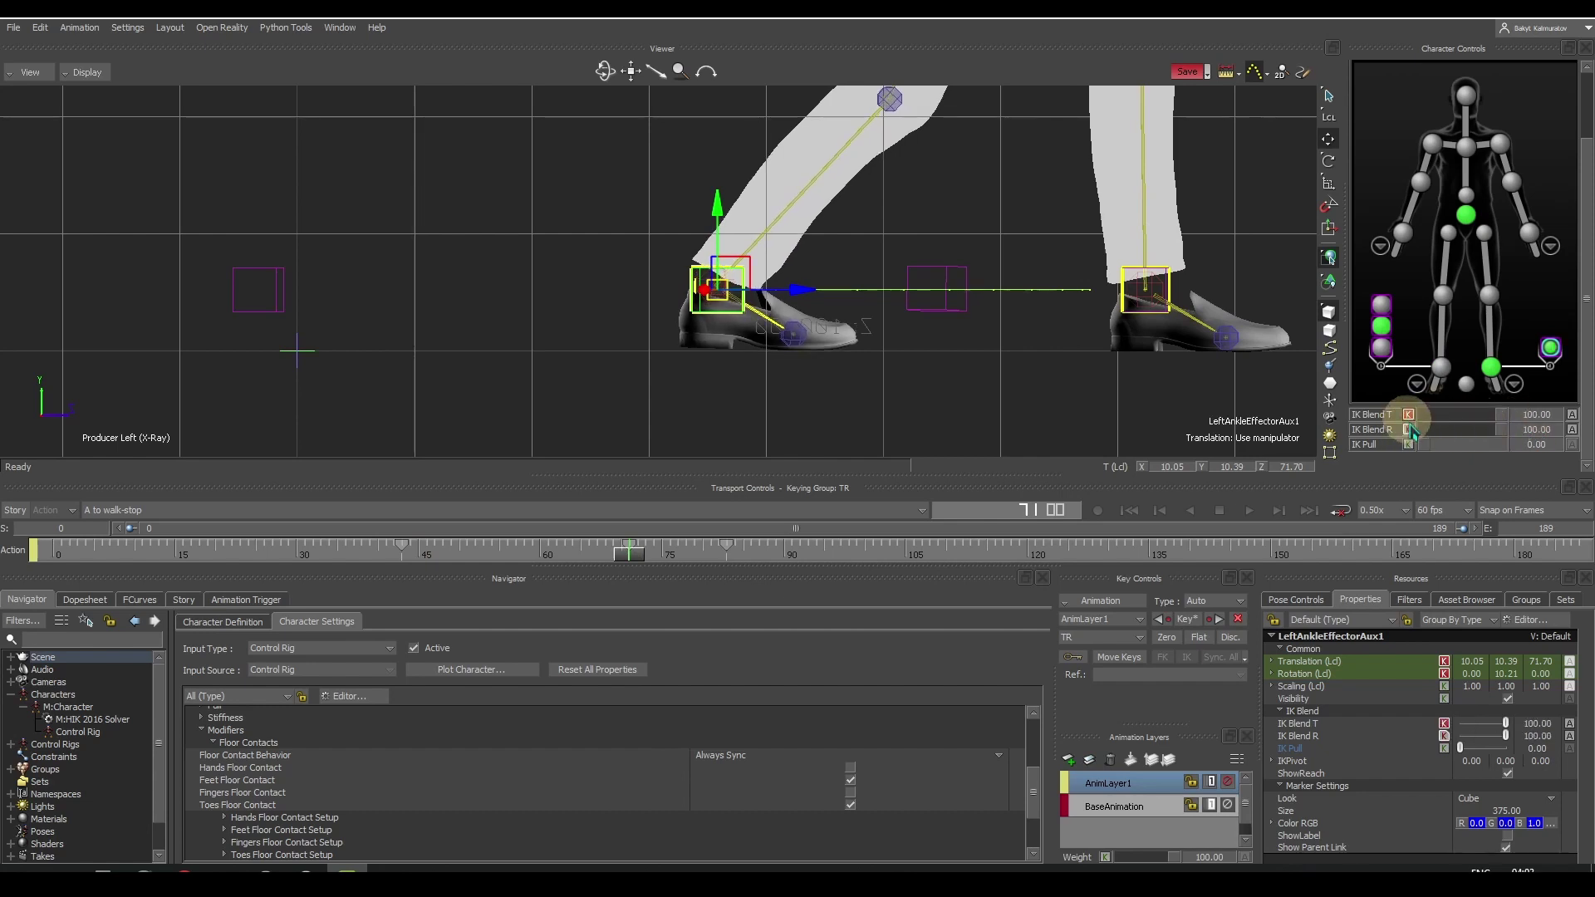
pyautogui.moveTo(631, 551); pyautogui.dragTo(637, 551)
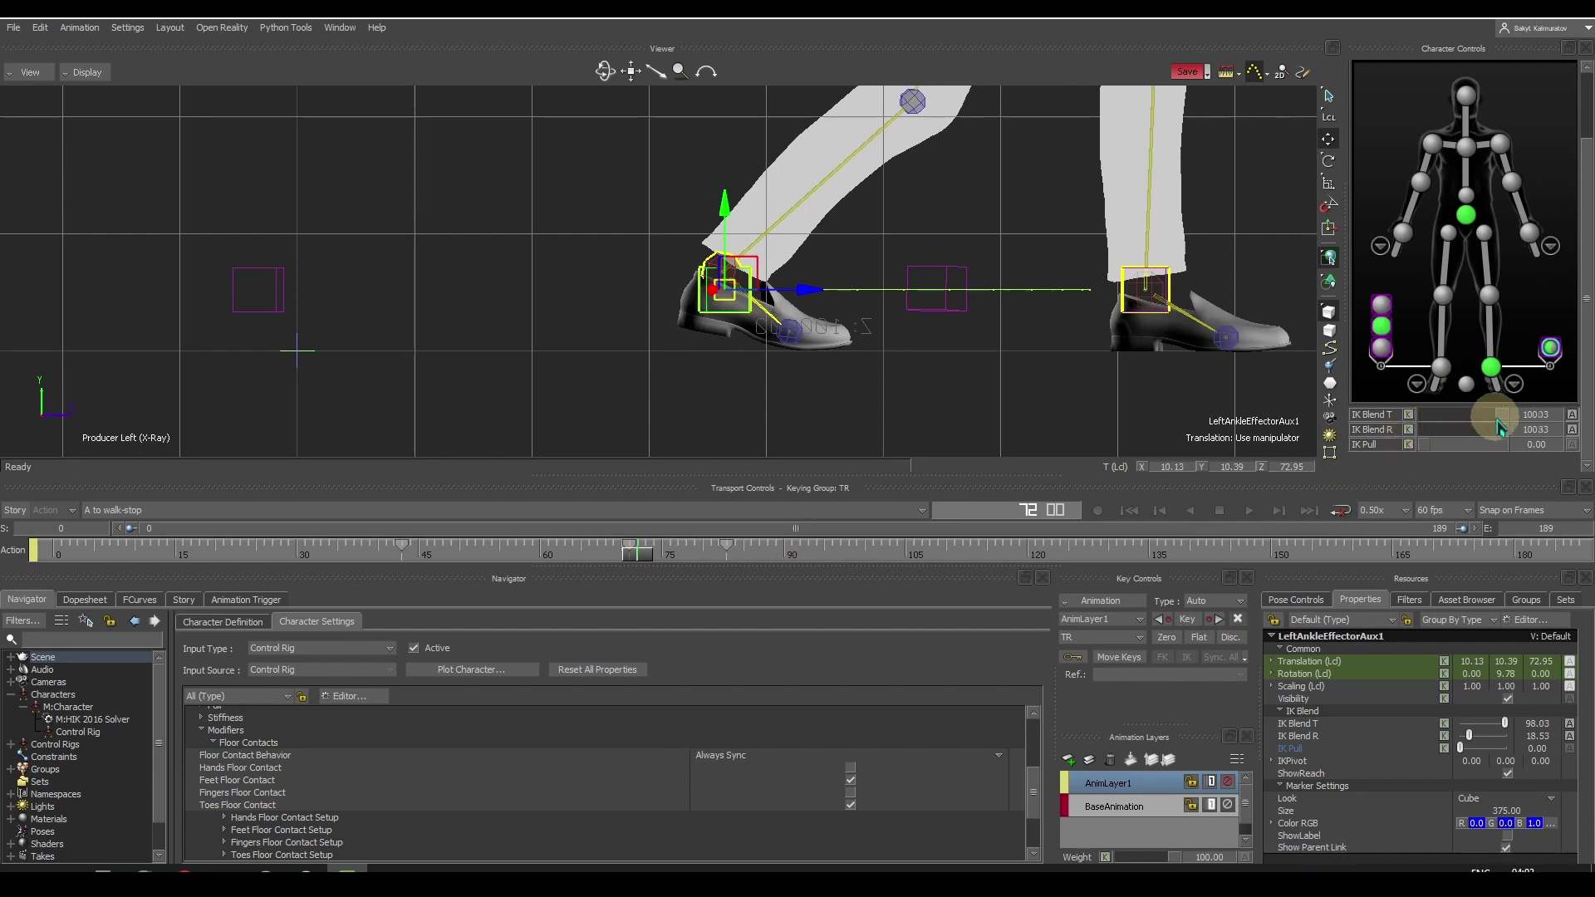
pyautogui.moveTo(1500, 427); pyautogui.dragTo(1401, 432)
pyautogui.moveTo(1510, 438); pyautogui.dragTo(1416, 443)
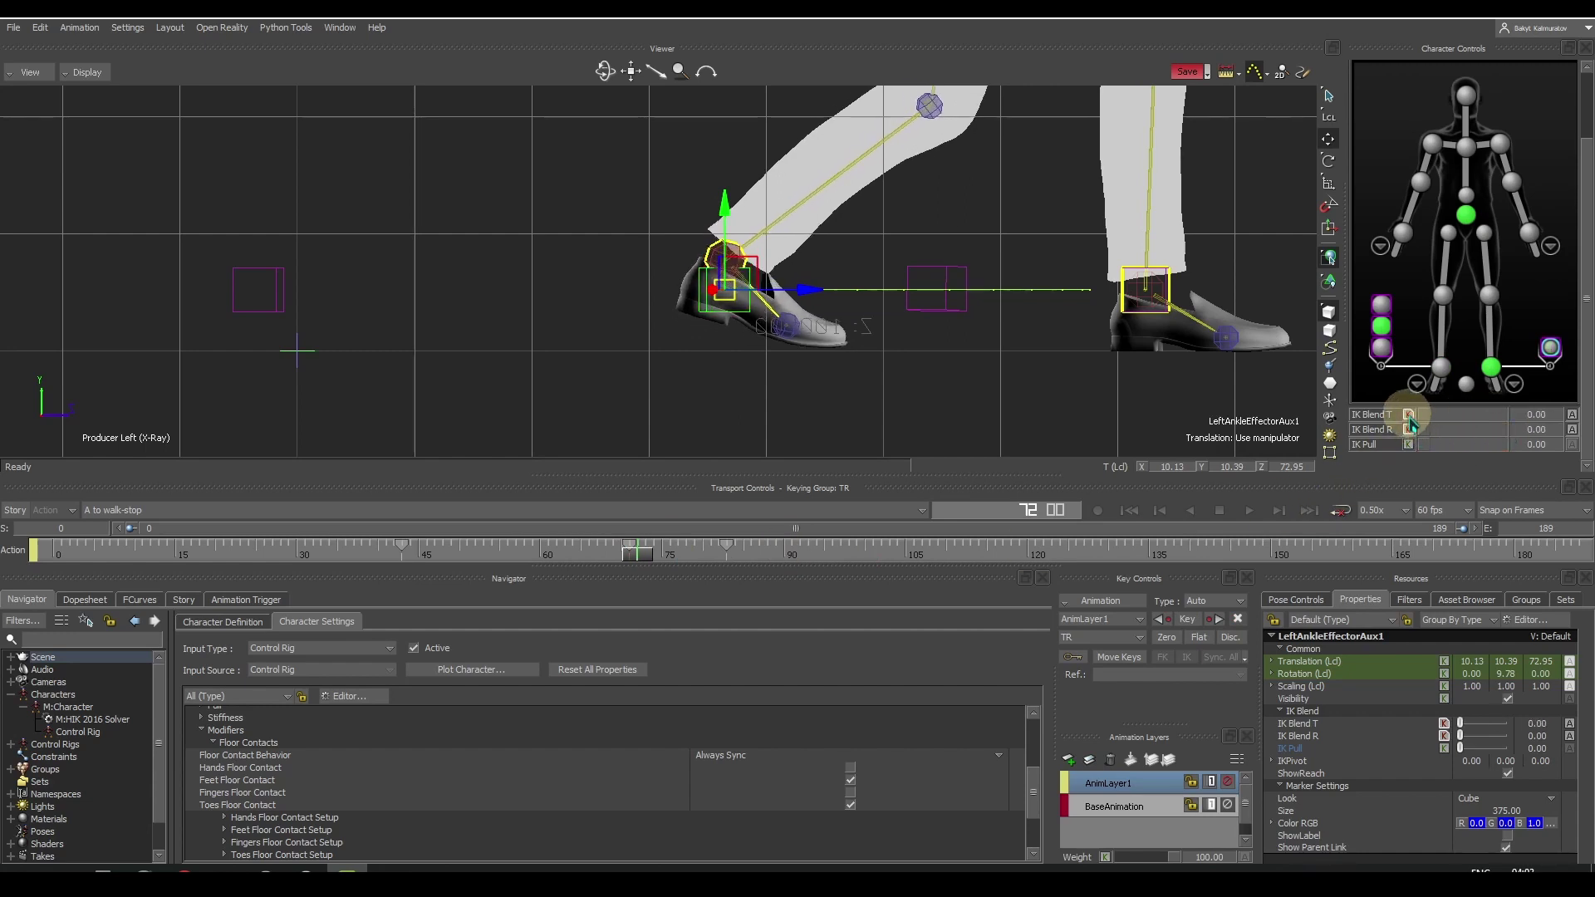
pyautogui.click(1409, 431)
# - Key the left auxiliary effector's IK Blend T and R at 0 on frame 42 and 100 on frame 83
pyautogui.moveTo(639, 565); pyautogui.dragTo(400, 567)
pyautogui.click(1391, 484)
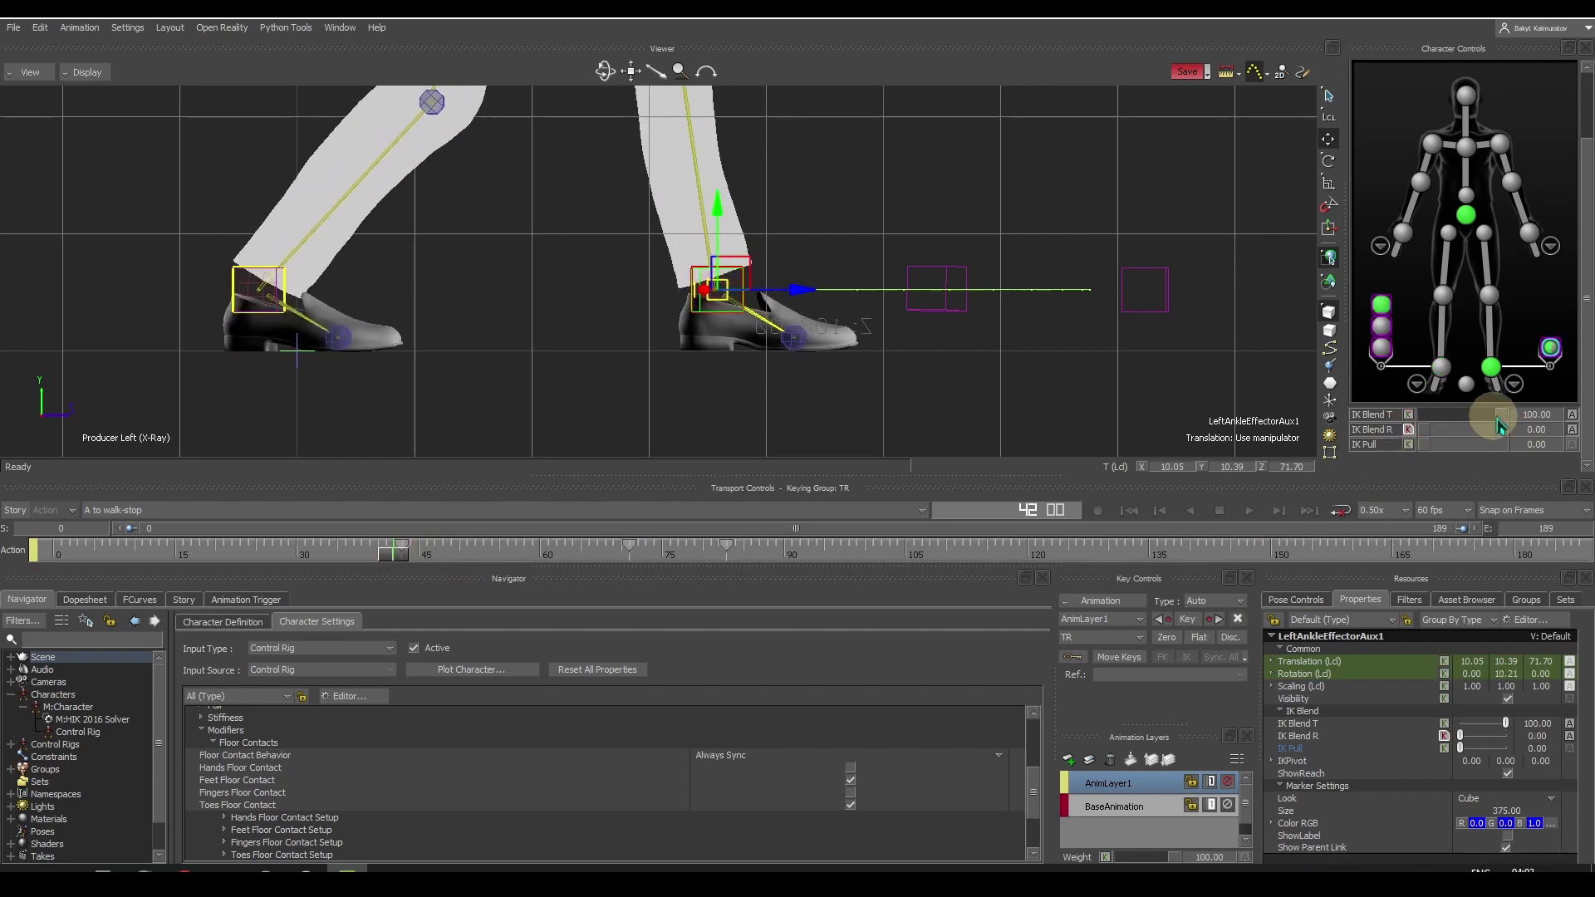
pyautogui.moveTo(1466, 421); pyautogui.dragTo(1402, 427)
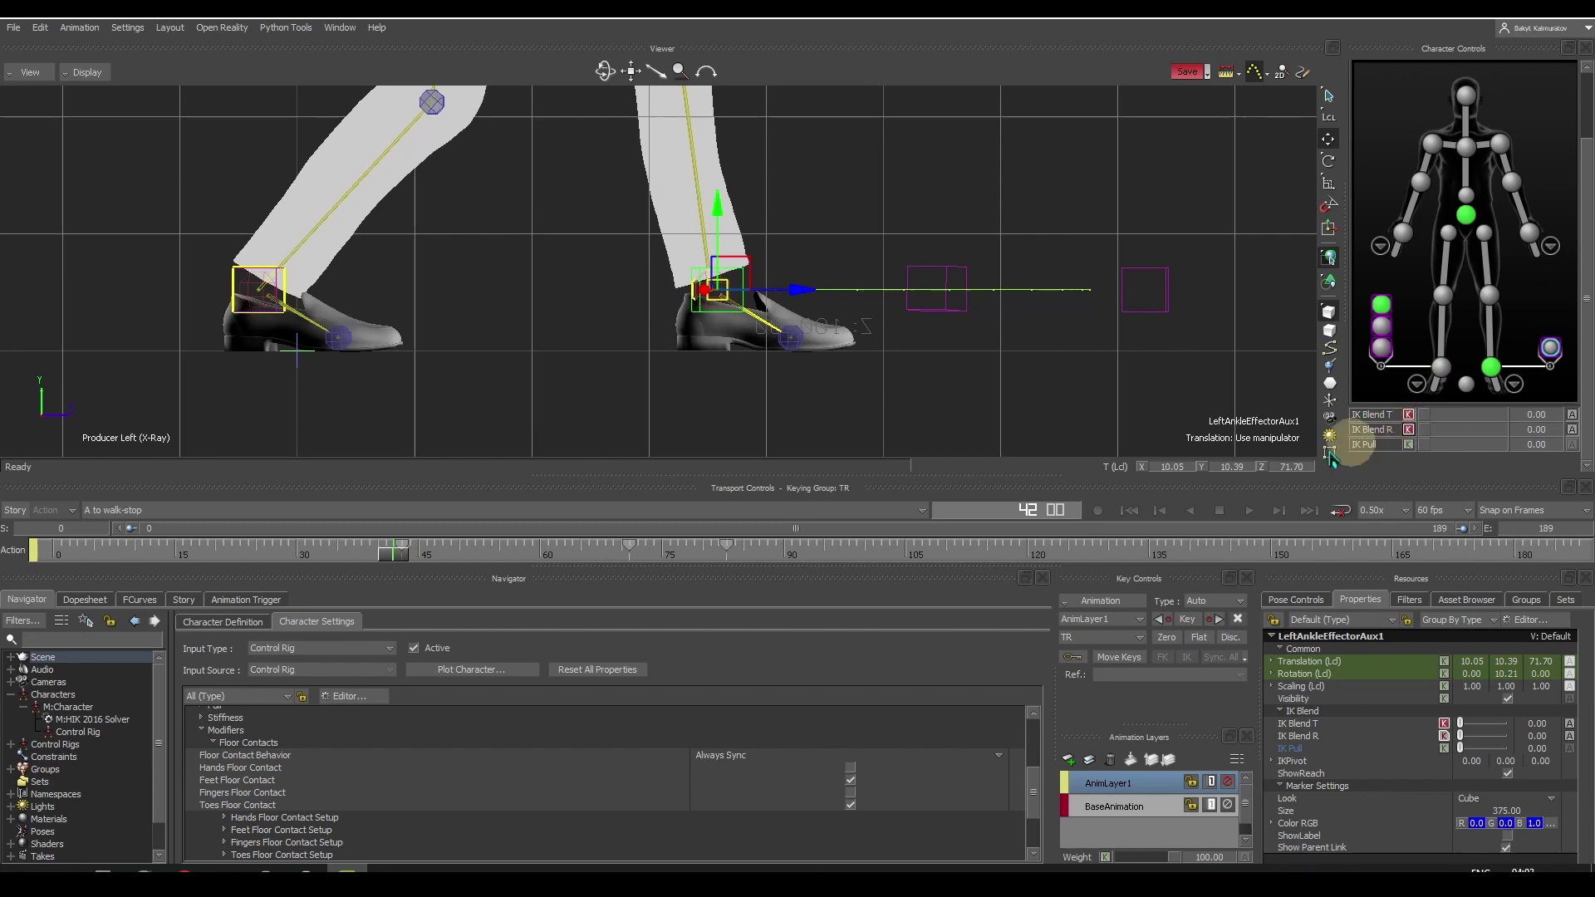
pyautogui.moveTo(397, 555); pyautogui.dragTo(727, 553)
pyautogui.click(1408, 416)
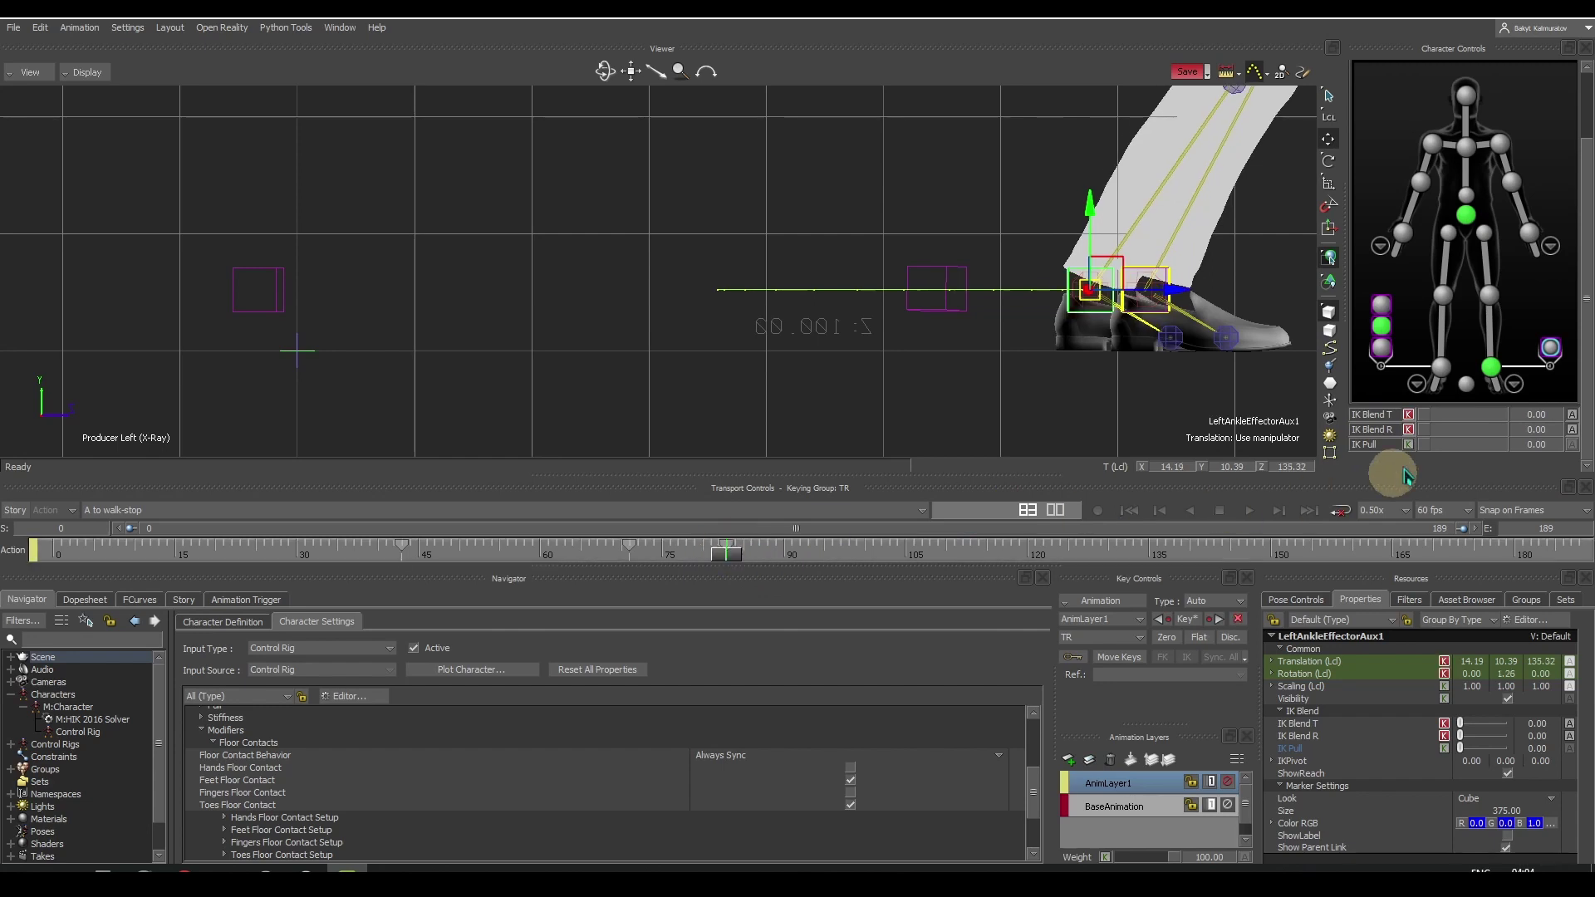
pyautogui.moveTo(1420, 421); pyautogui.dragTo(1505, 420)
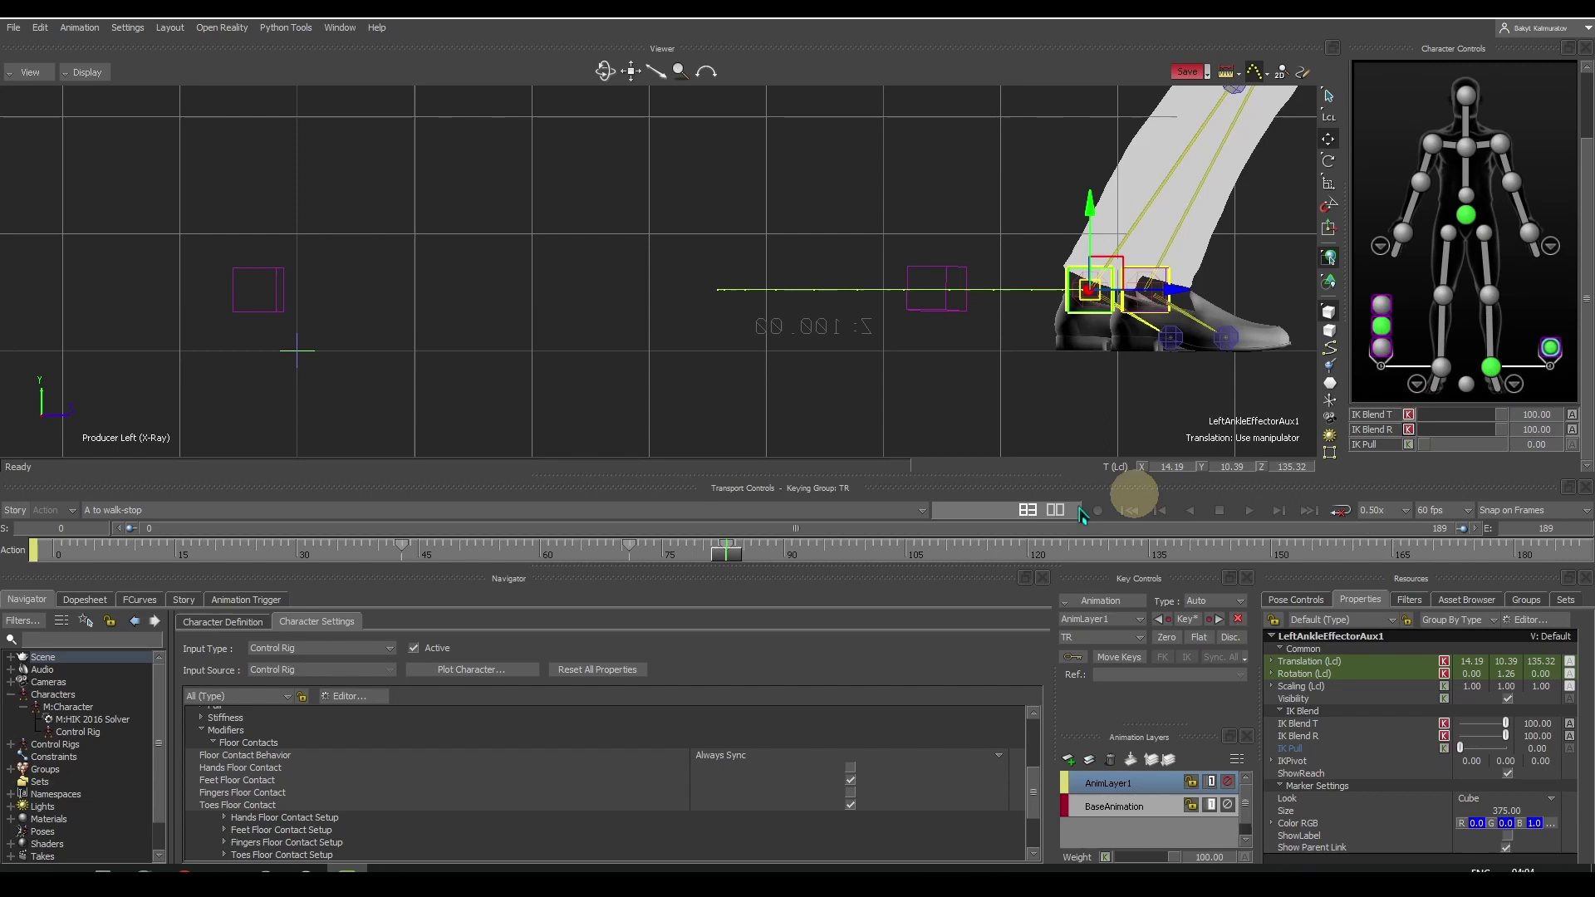
# - Raise the main left ankle effector to a Y of about 16.8 on frame 34, key it, and return to the start in perspective view
pyautogui.moveTo(728, 557); pyautogui.dragTo(324, 584)
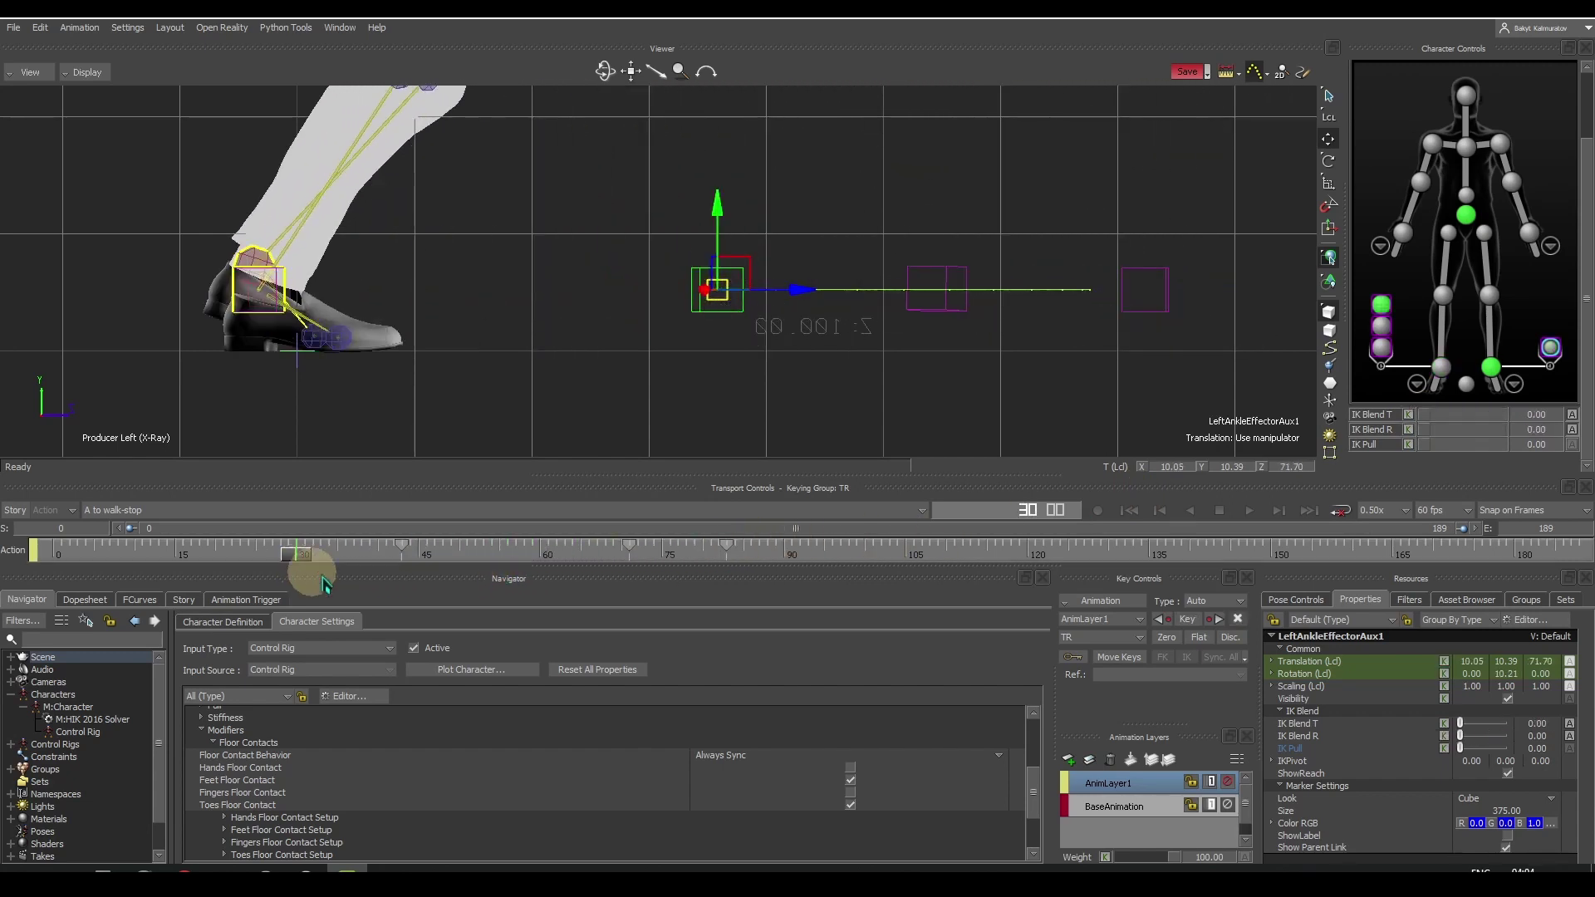
pyautogui.click(1492, 367)
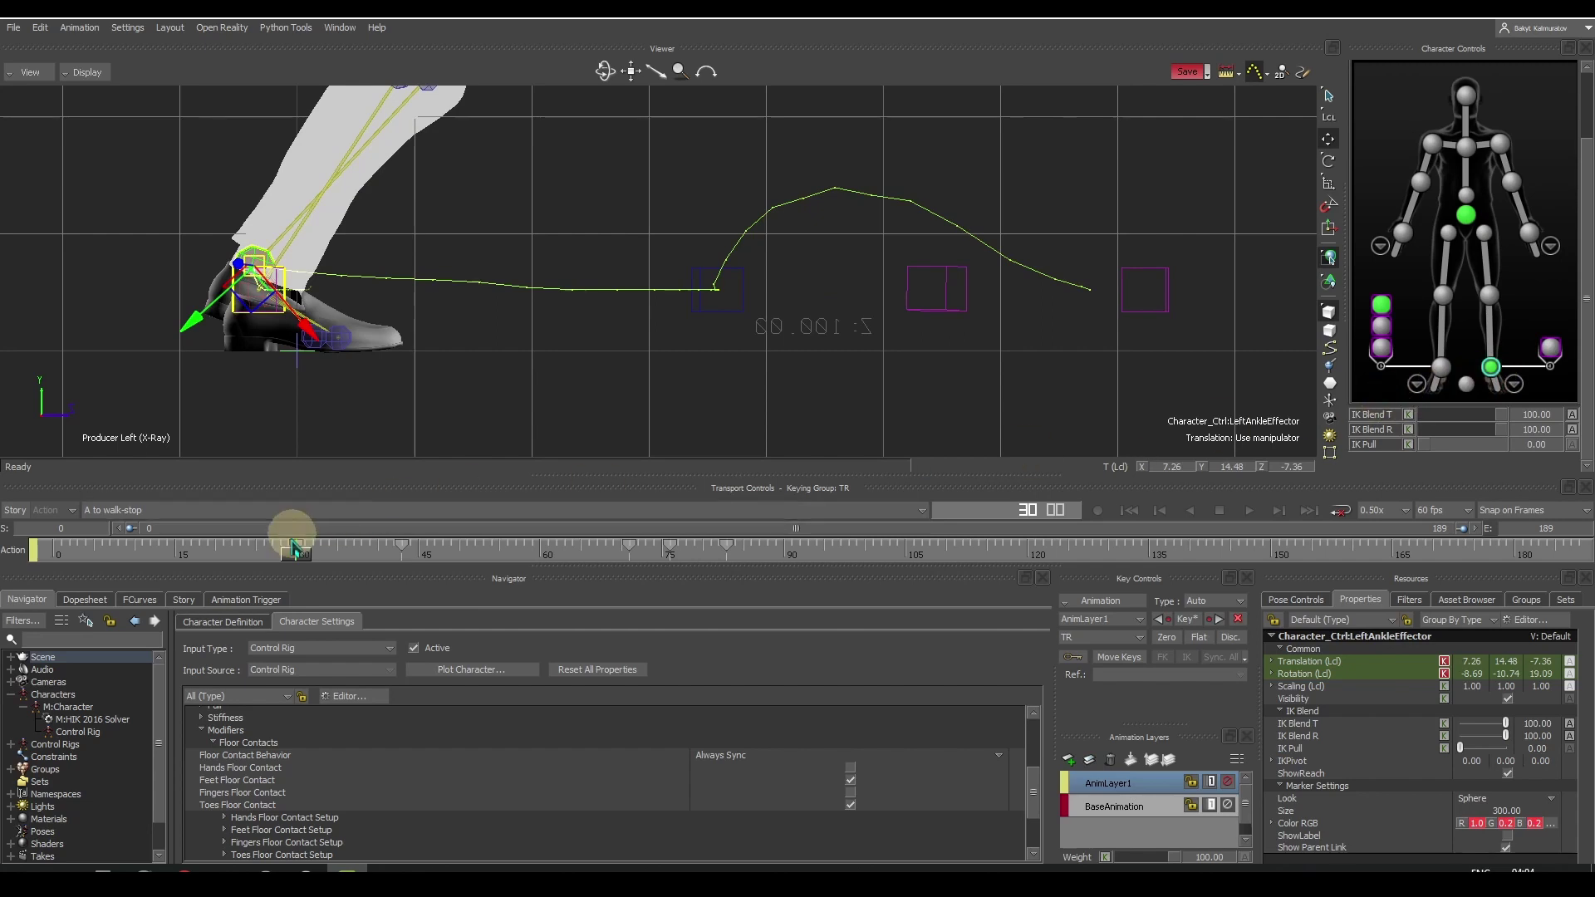
pyautogui.moveTo(296, 560); pyautogui.dragTo(329, 555)
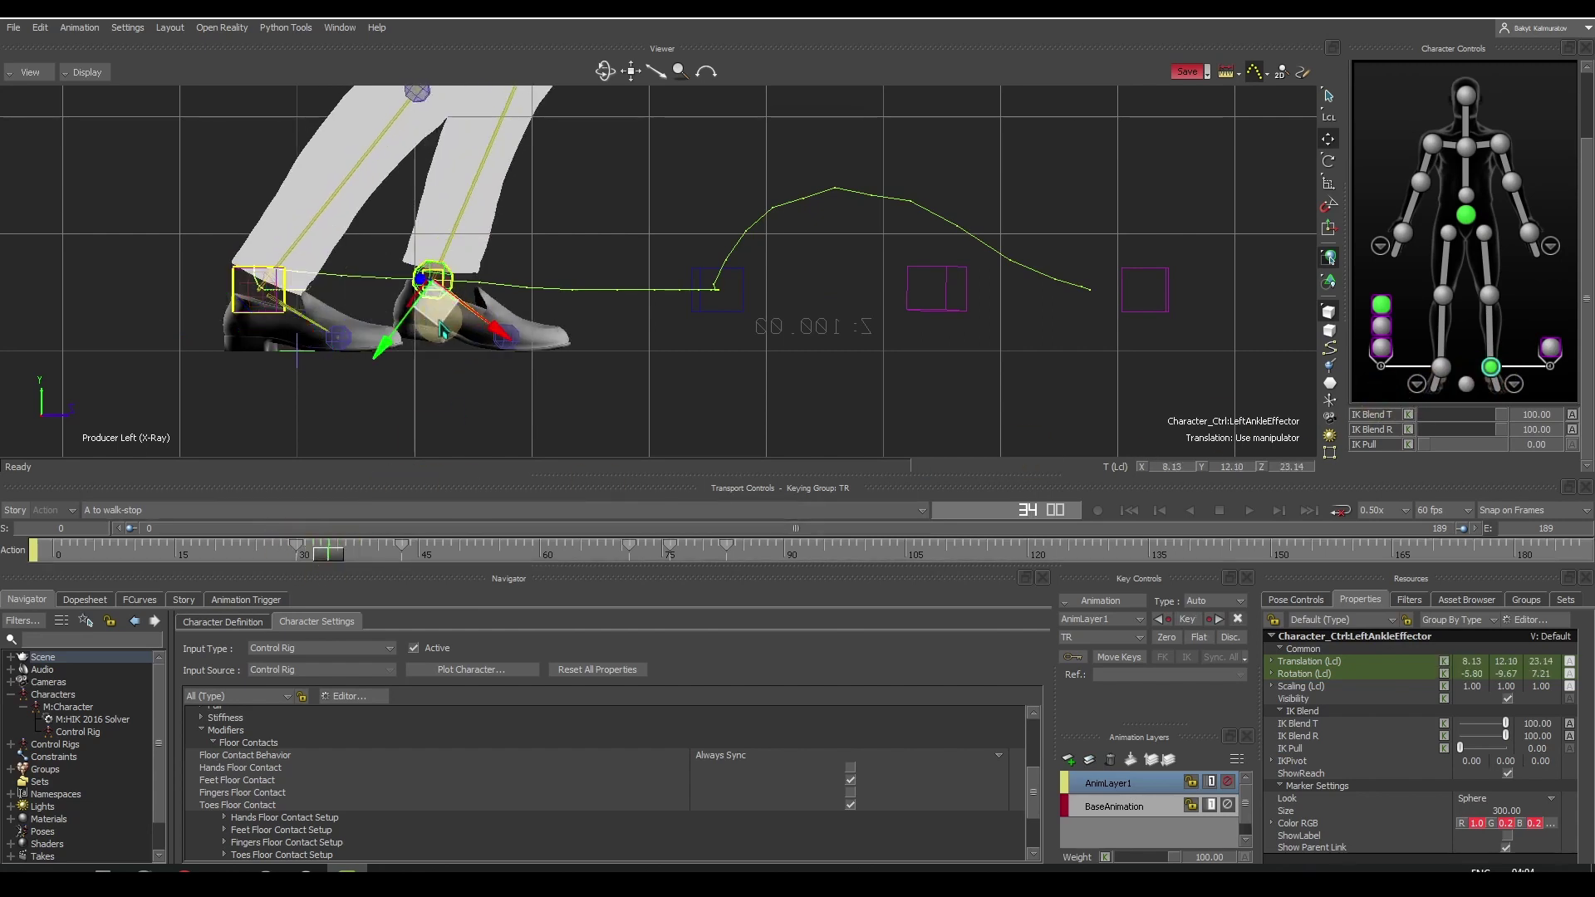
pyautogui.moveTo(440, 322); pyautogui.dragTo(440, 297)
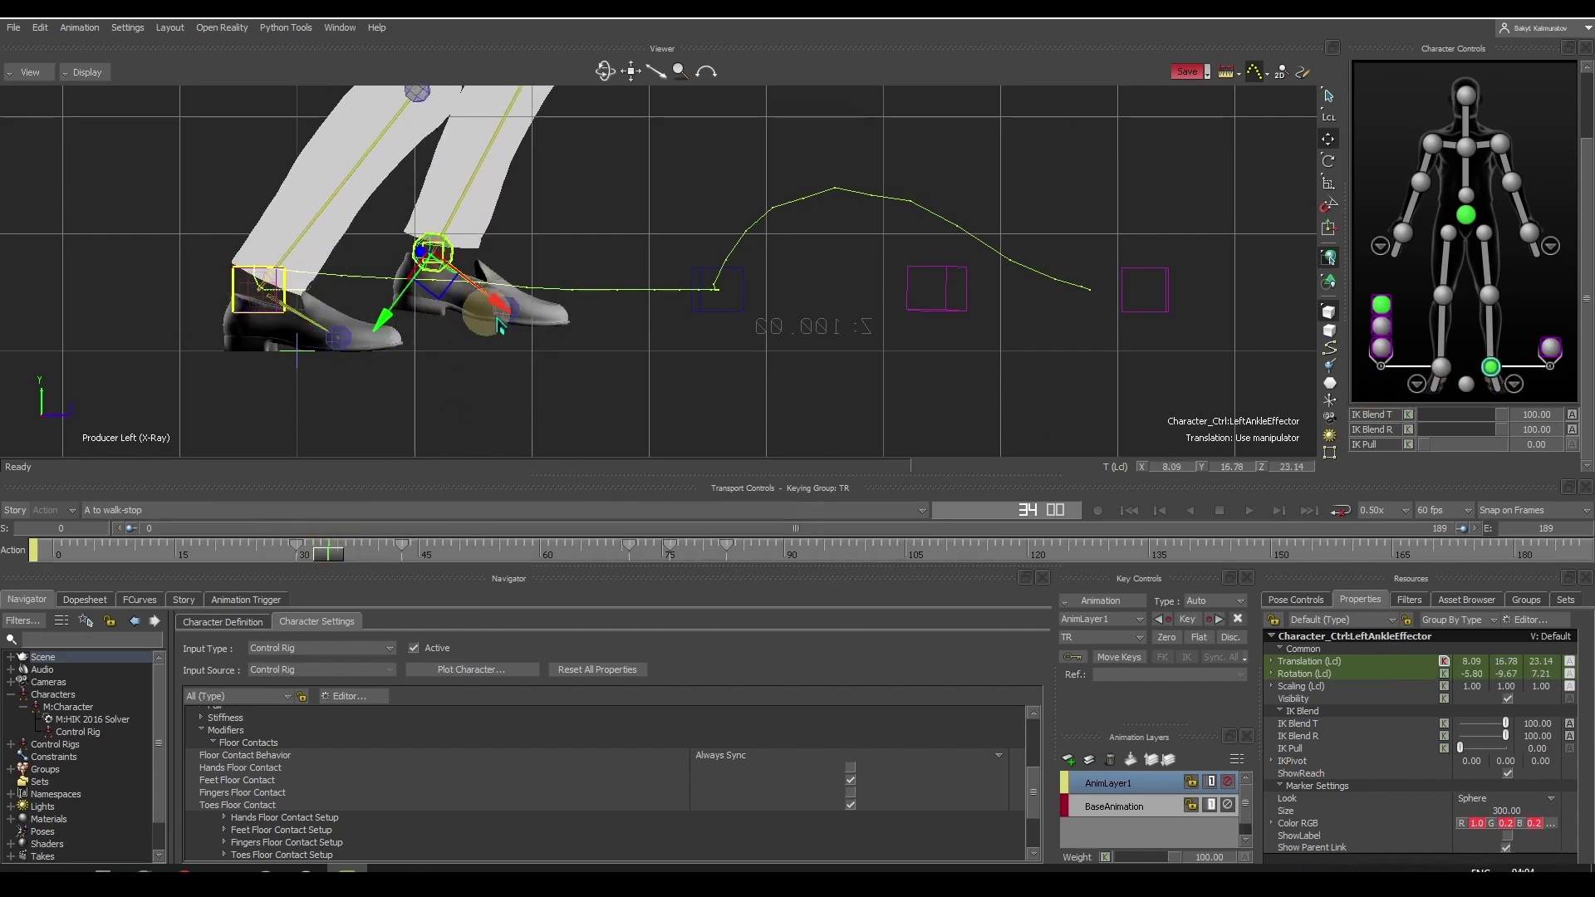
pyautogui.click(1194, 620)
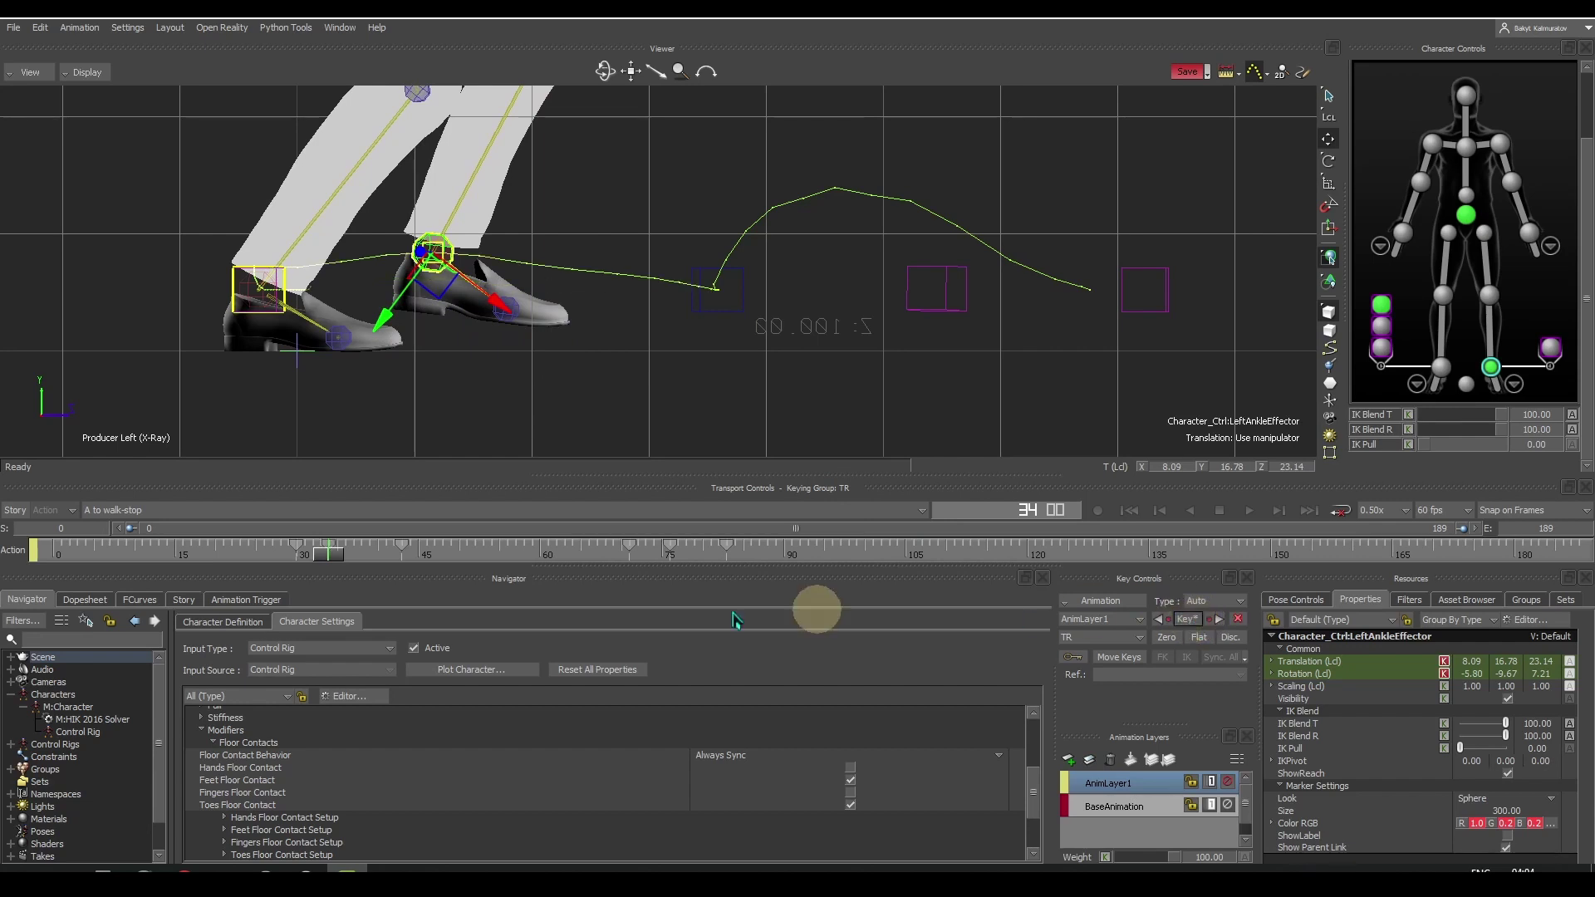
pyautogui.moveTo(333, 553); pyautogui.dragTo(55, 553)
pyautogui.hotkey('ctrl', 'e')
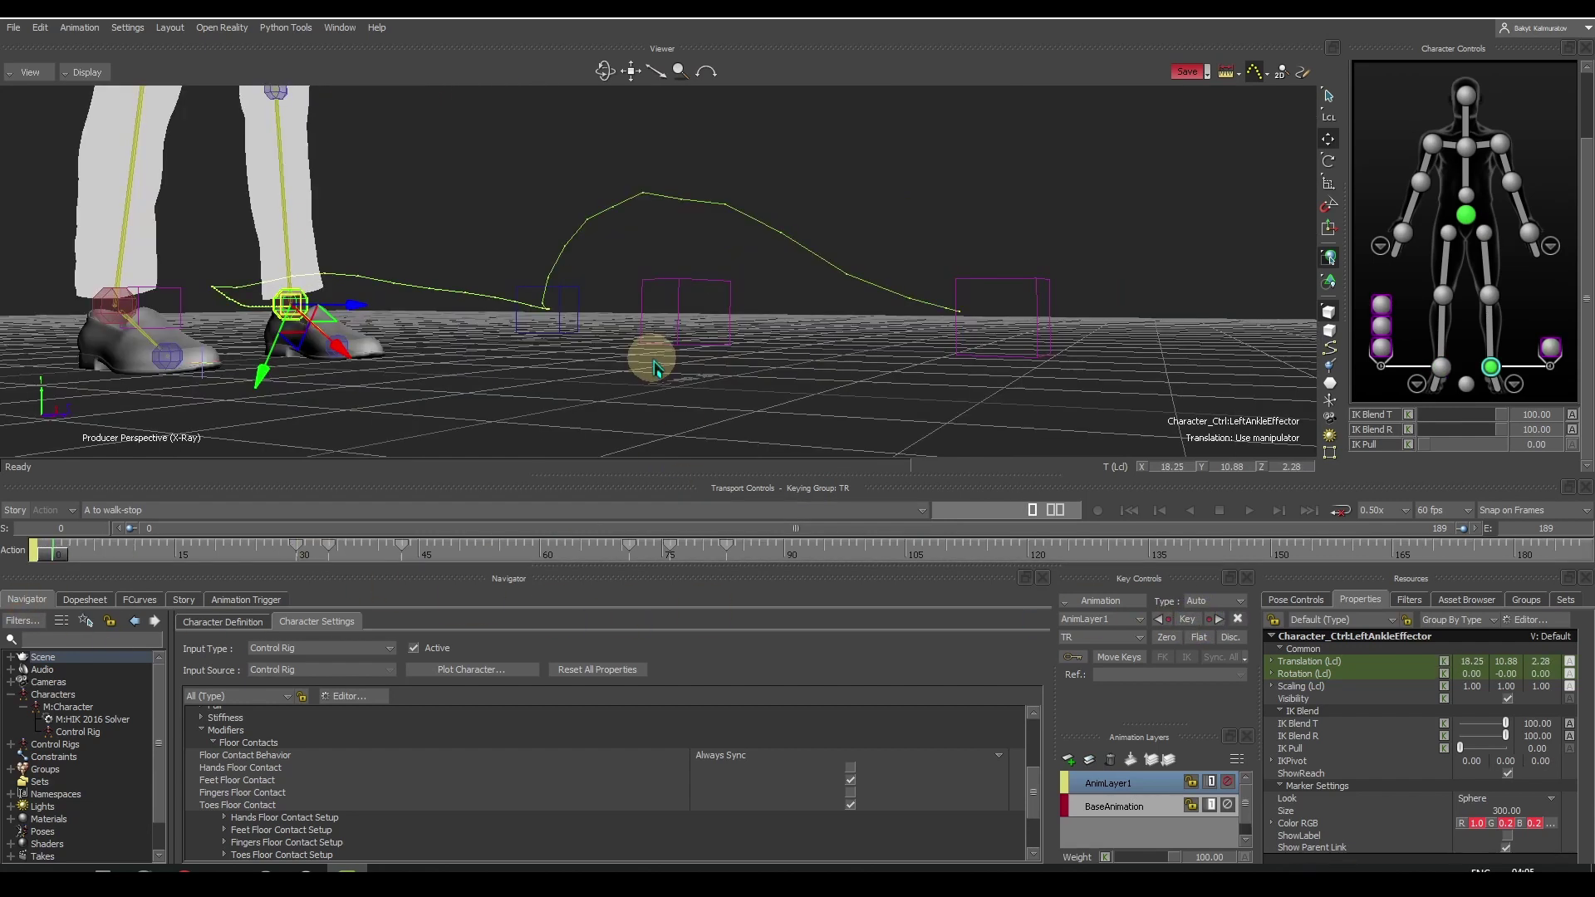
# - Play the walk-to-stop animation from the start at half speed, reviewing the planted feet and ankle arcs from two perspective angles
pyautogui.click(1249, 512)
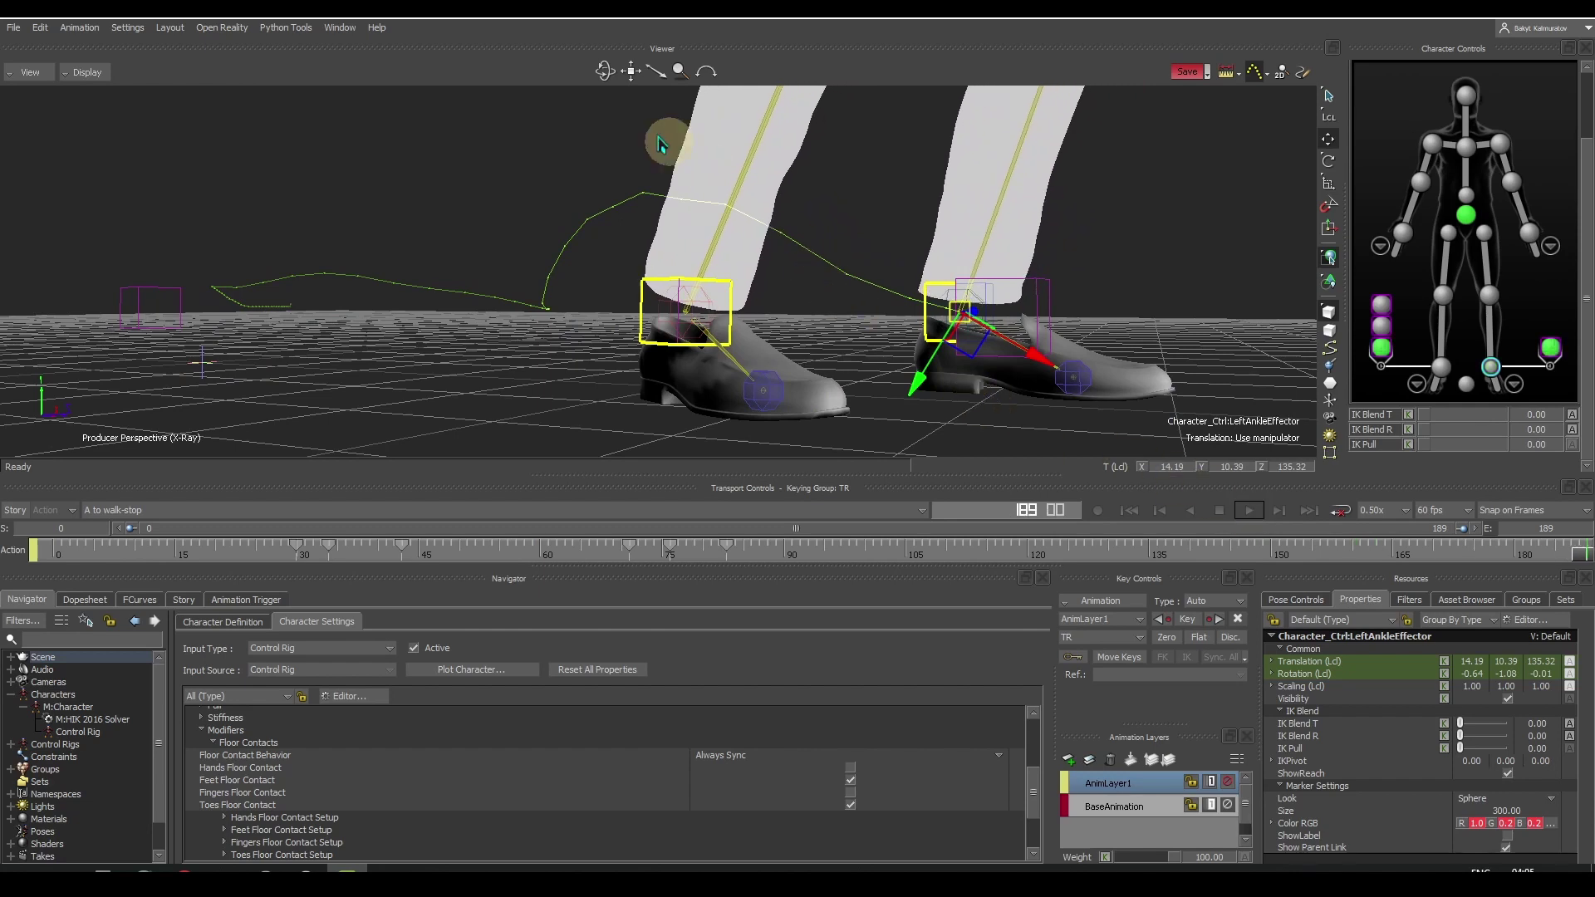
pyautogui.moveTo(605, 73); pyautogui.dragTo(631, 74)
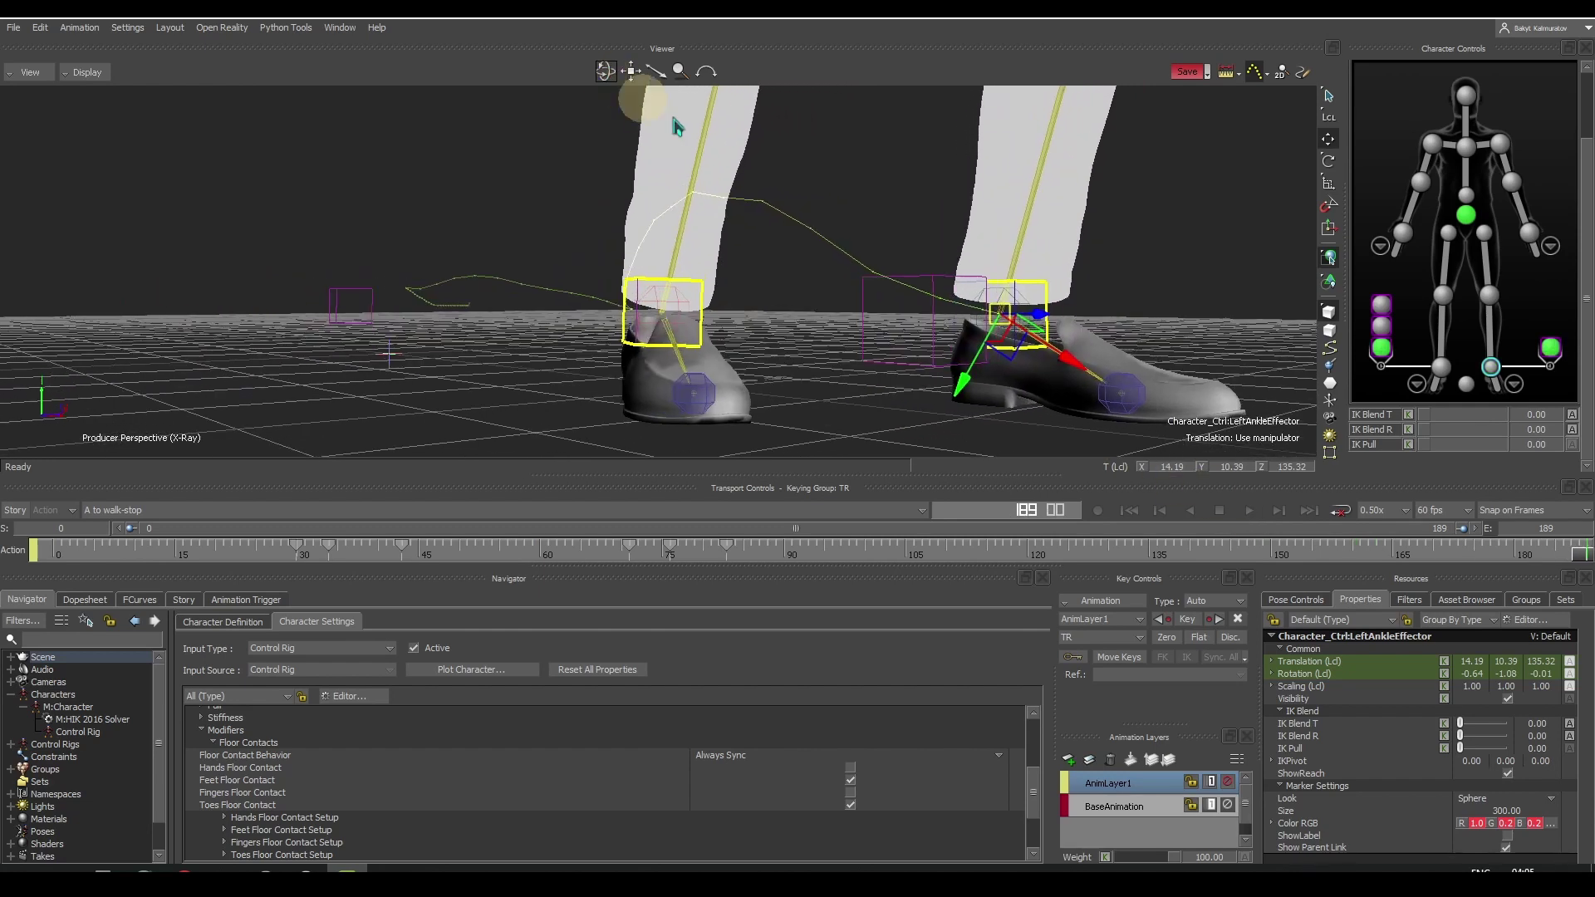
pyautogui.click(1133, 512)
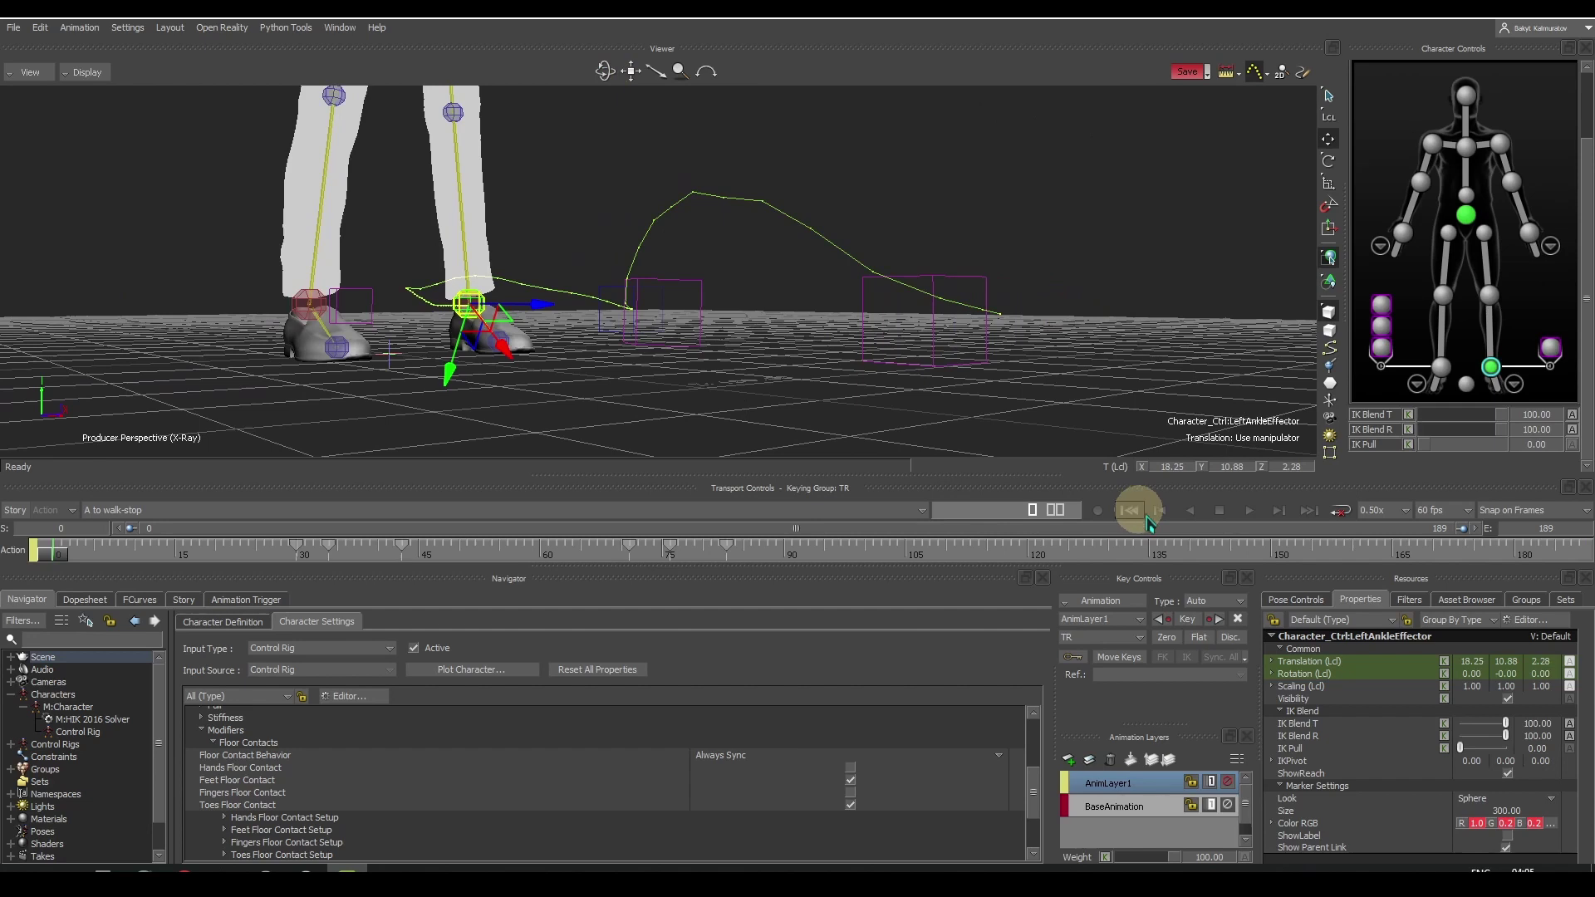
pyautogui.click(1248, 511)
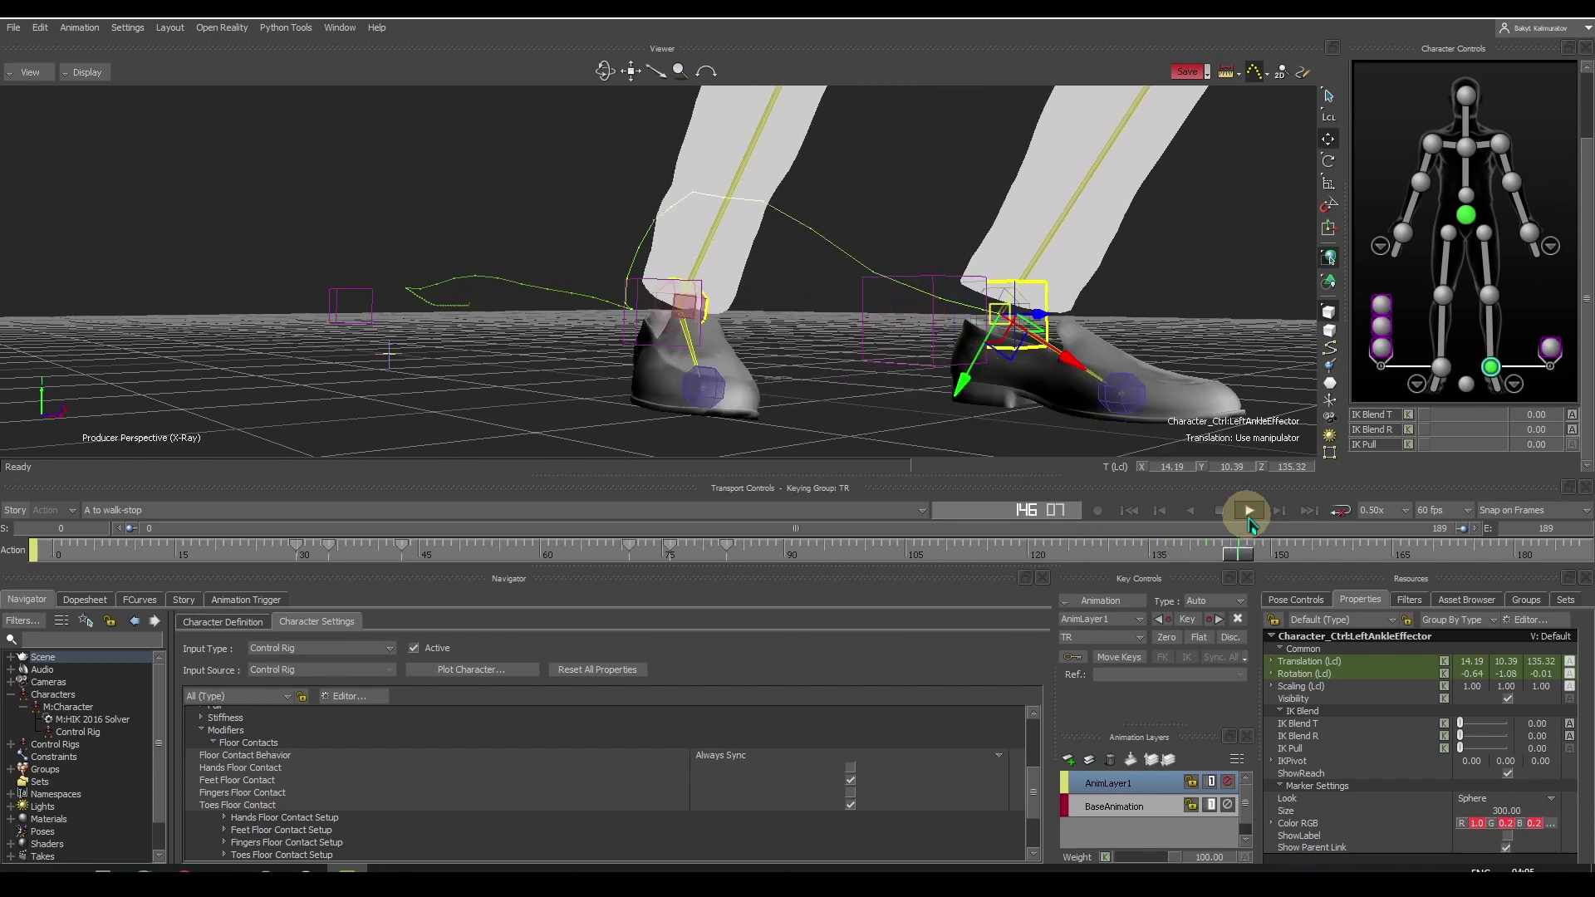
# - Set the playback speed to 1x and replay the animation from the first frame to check the foot motion
pyautogui.click(1405, 510)
pyautogui.click(1378, 590)
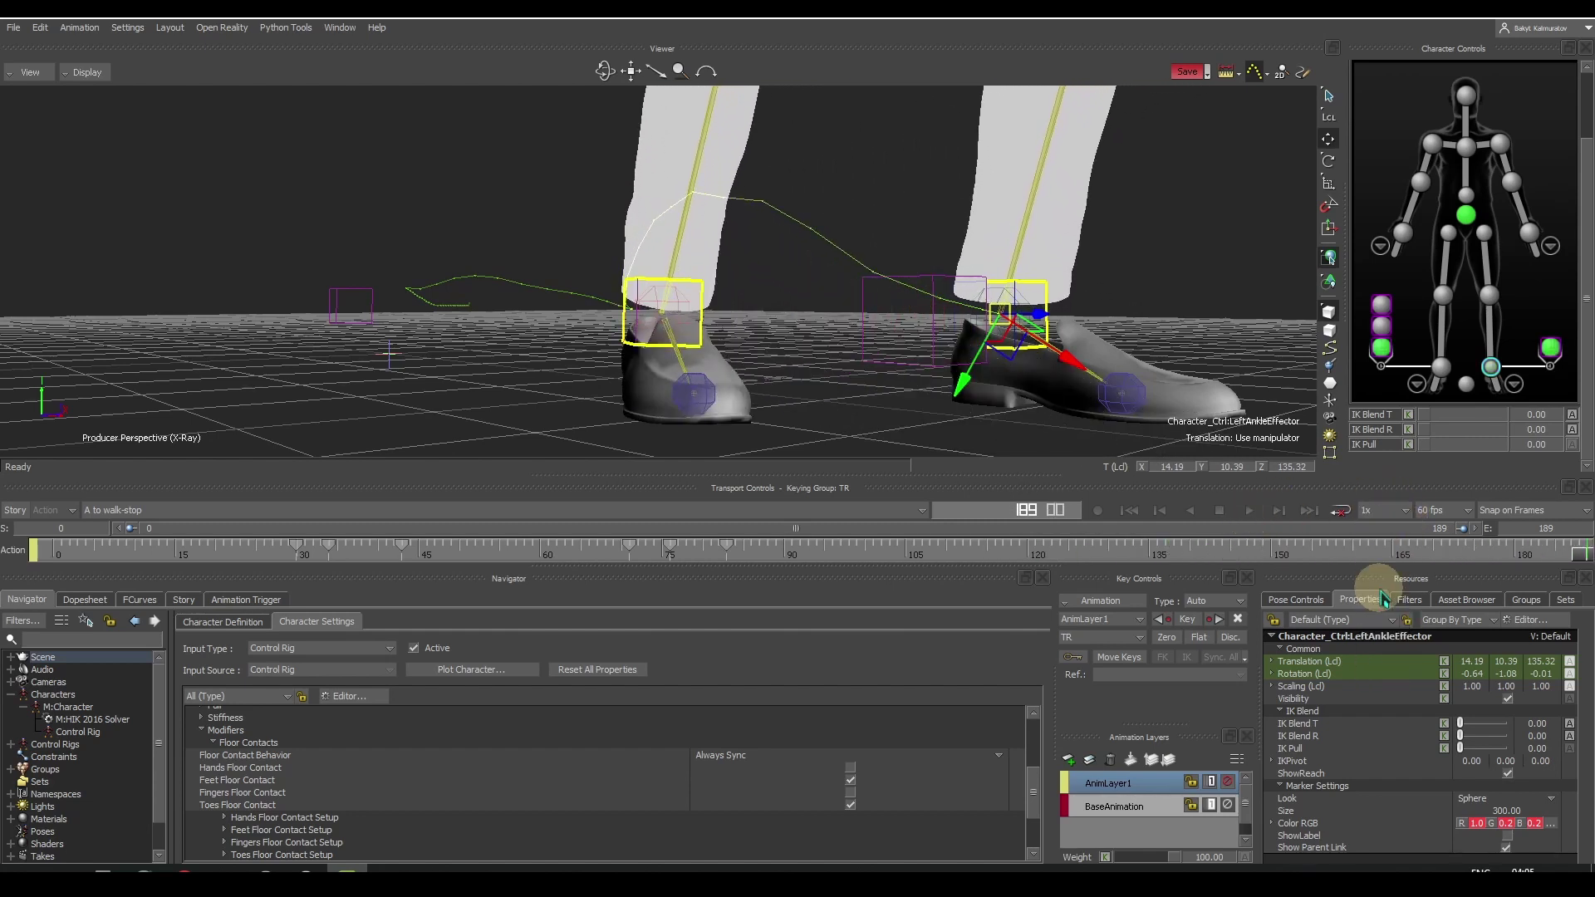
pyautogui.click(1129, 510)
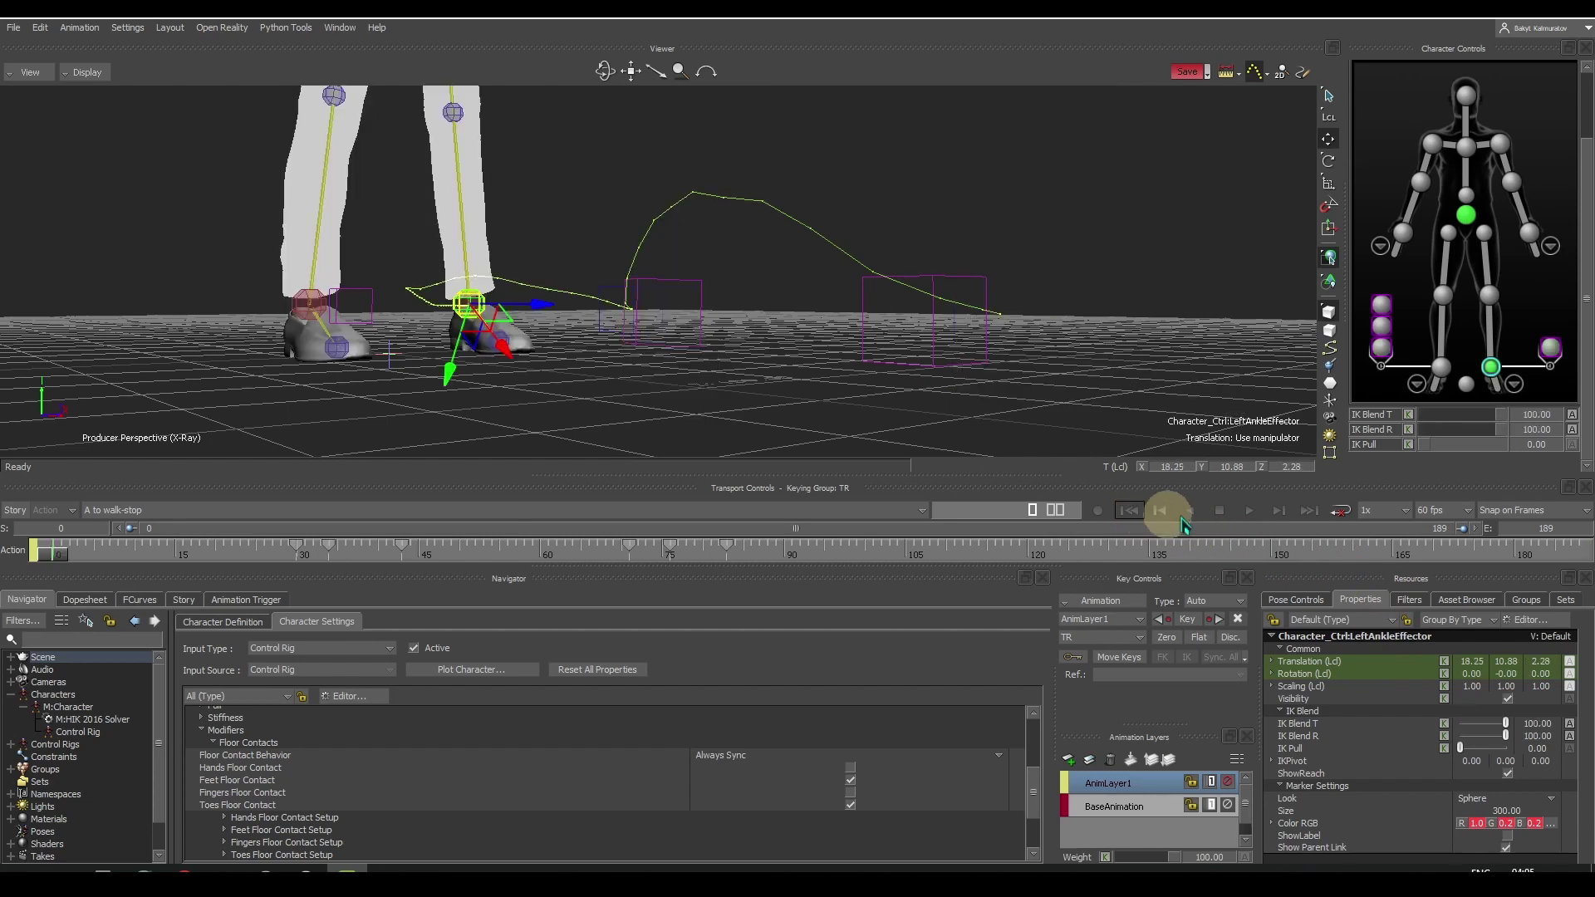
pyautogui.click(1248, 510)
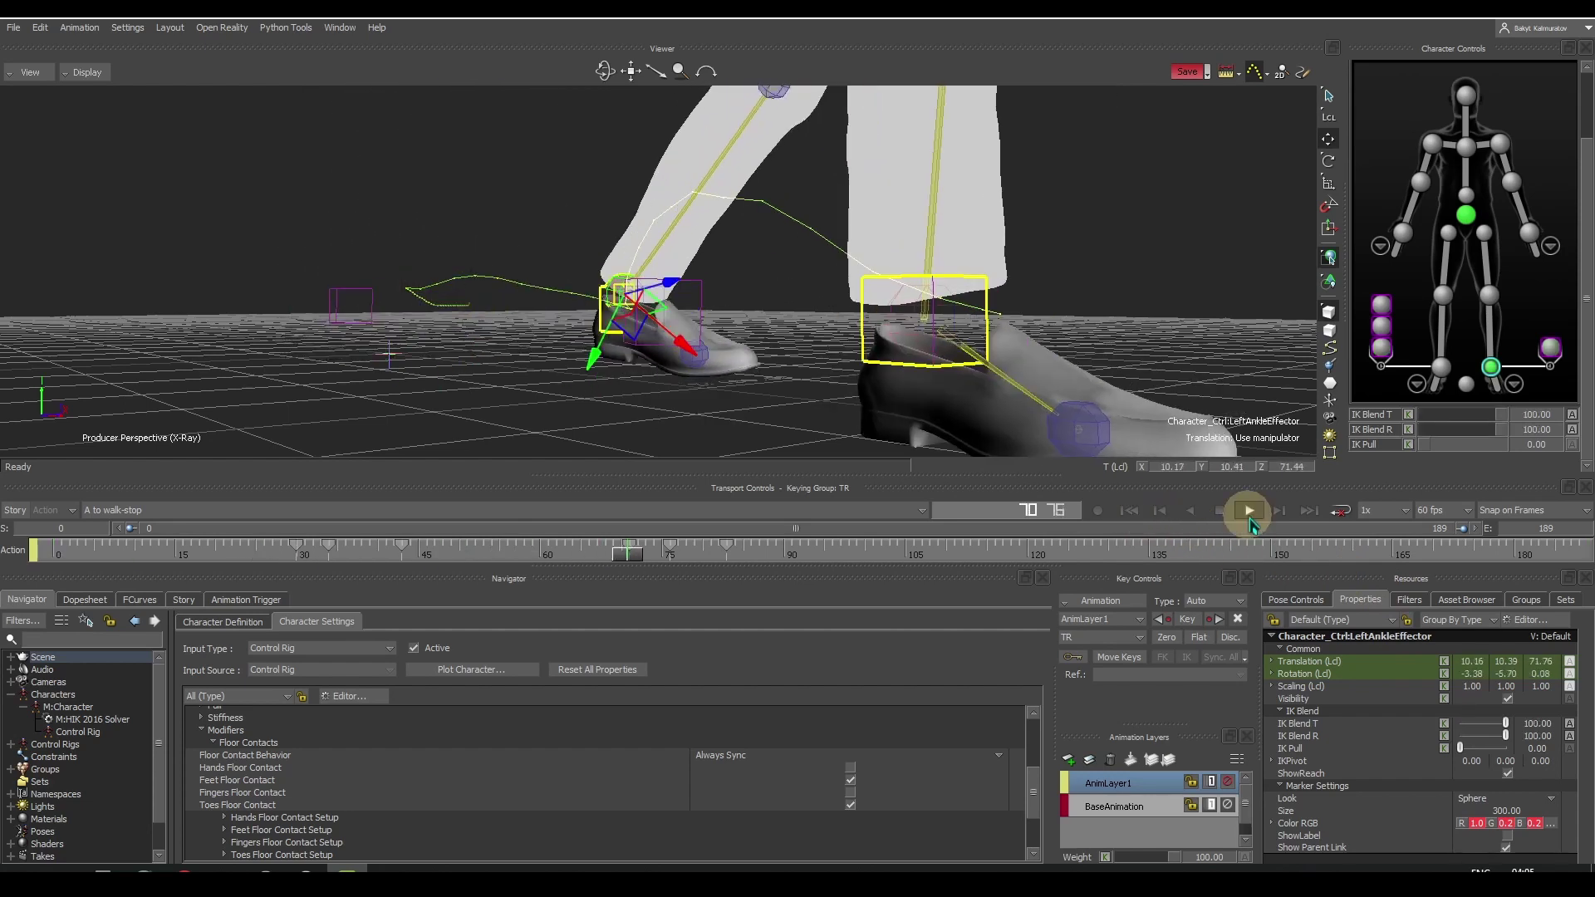